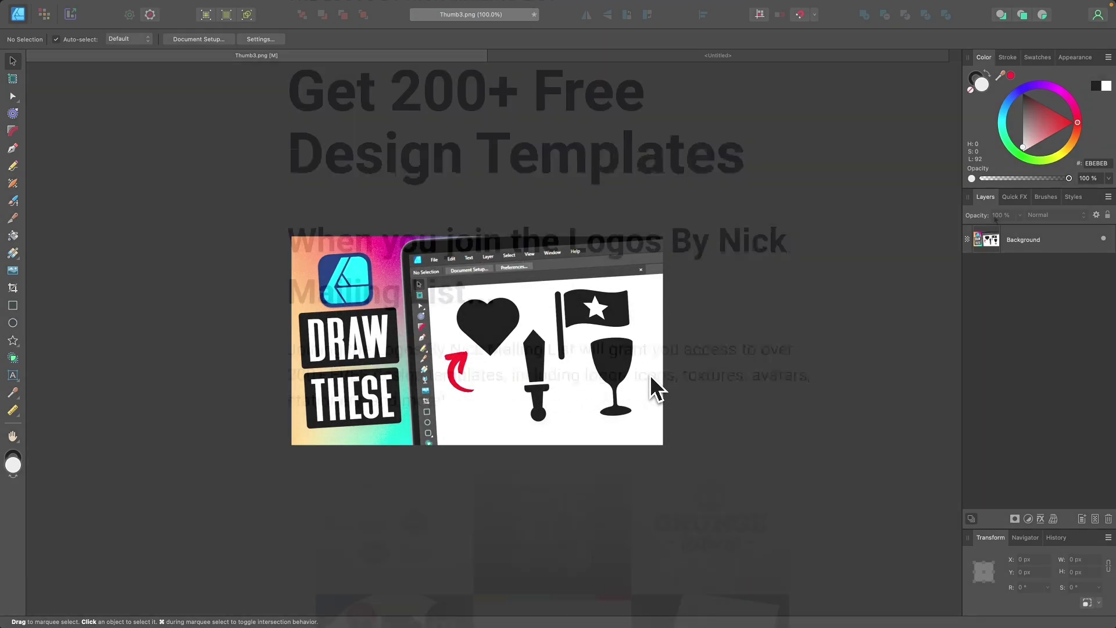
scroll(994, 220, "down", 10)
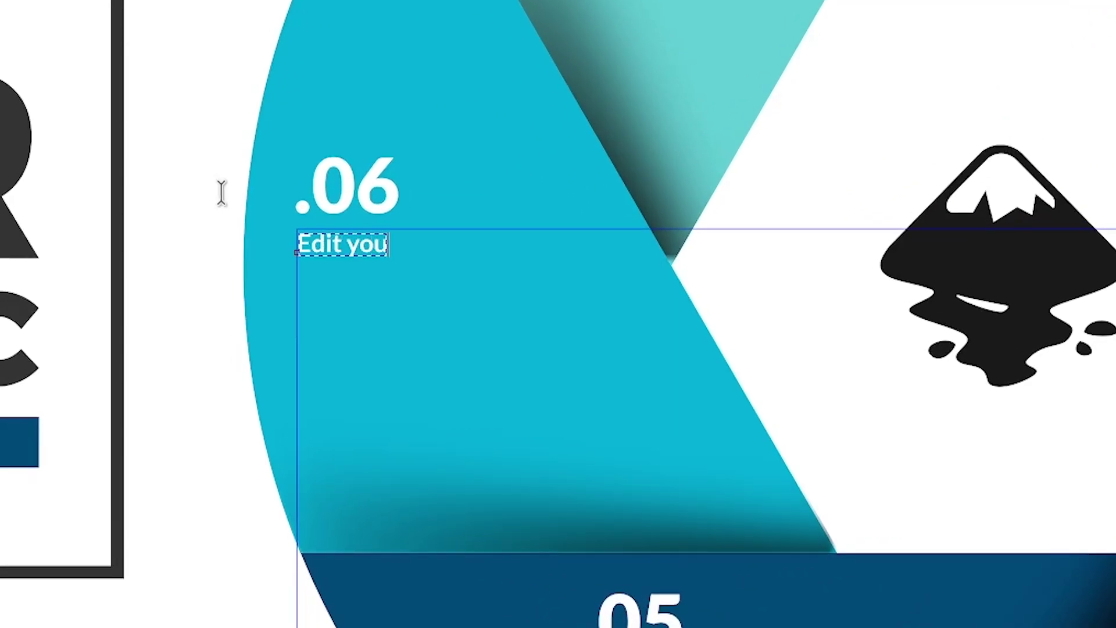
scroll(1080, 291, "down", 10)
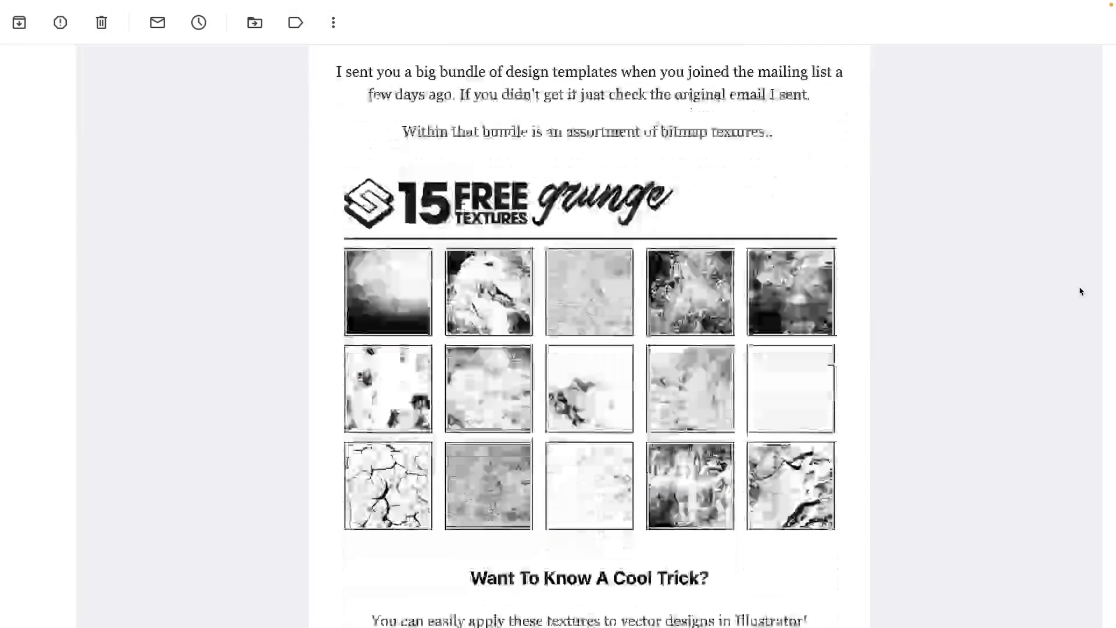
scroll(1078, 291, "down", 3)
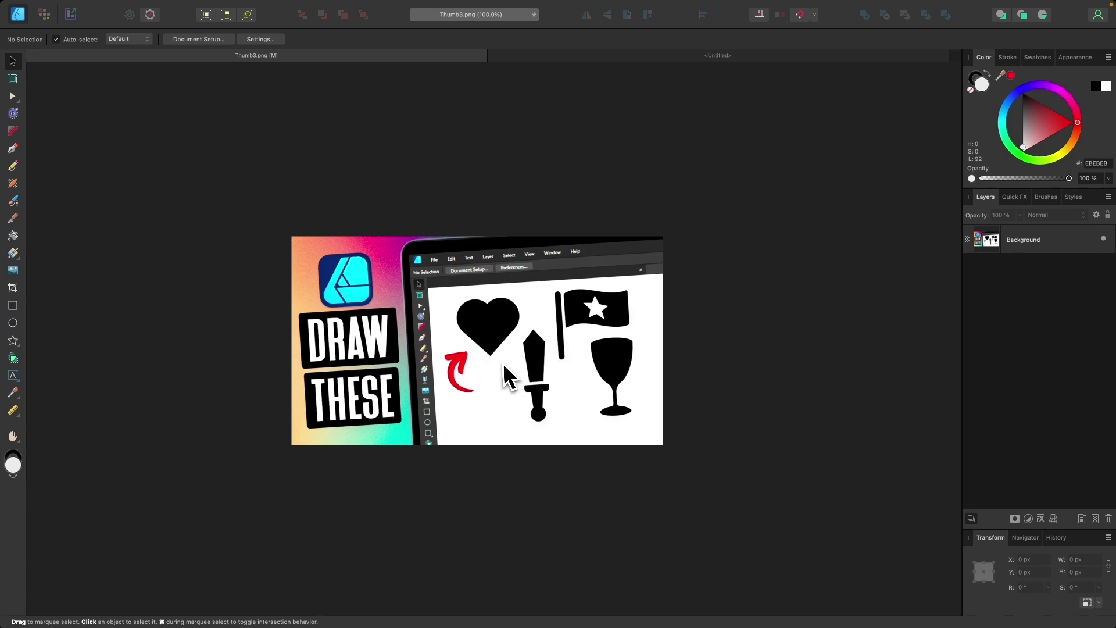
- Draw a tall rectangle about 375 by 646 px on the blank canvas of the untitled document
left_click(602, 56)
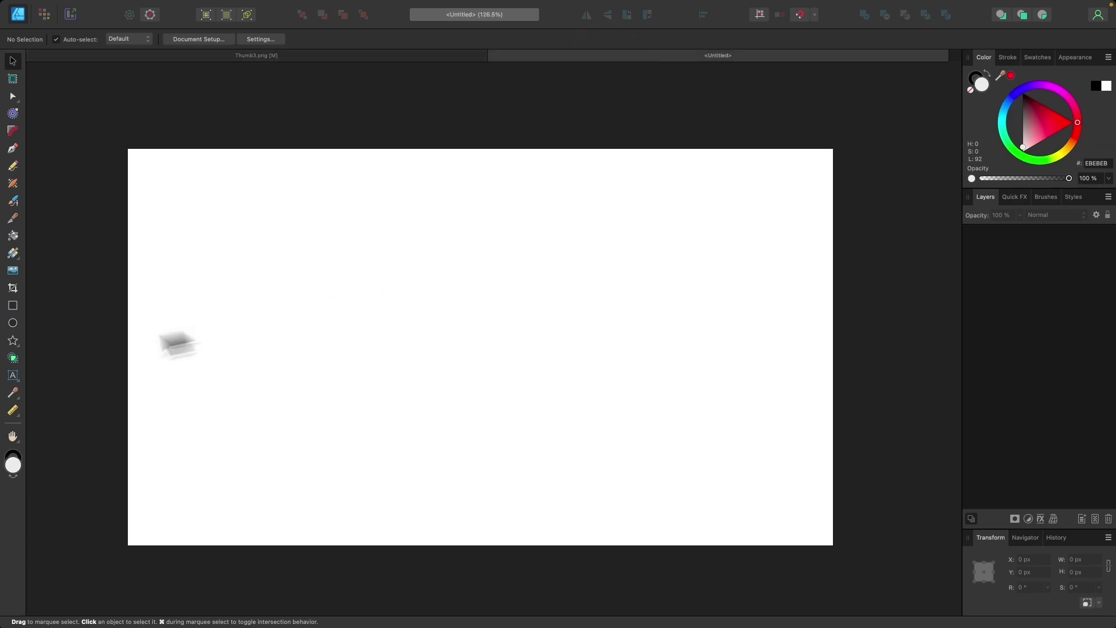
left_click(13, 306)
left_click_drag(389, 222, 526, 459)
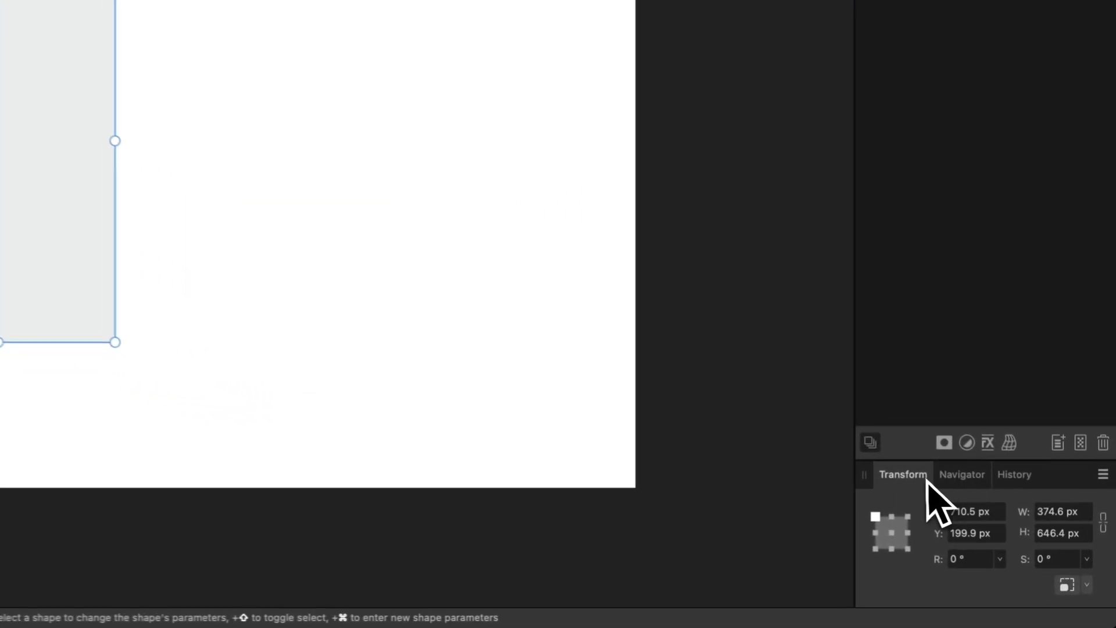
- Set the rectangle's width to 300 px and its height to 600 px
left_click(1052, 507)
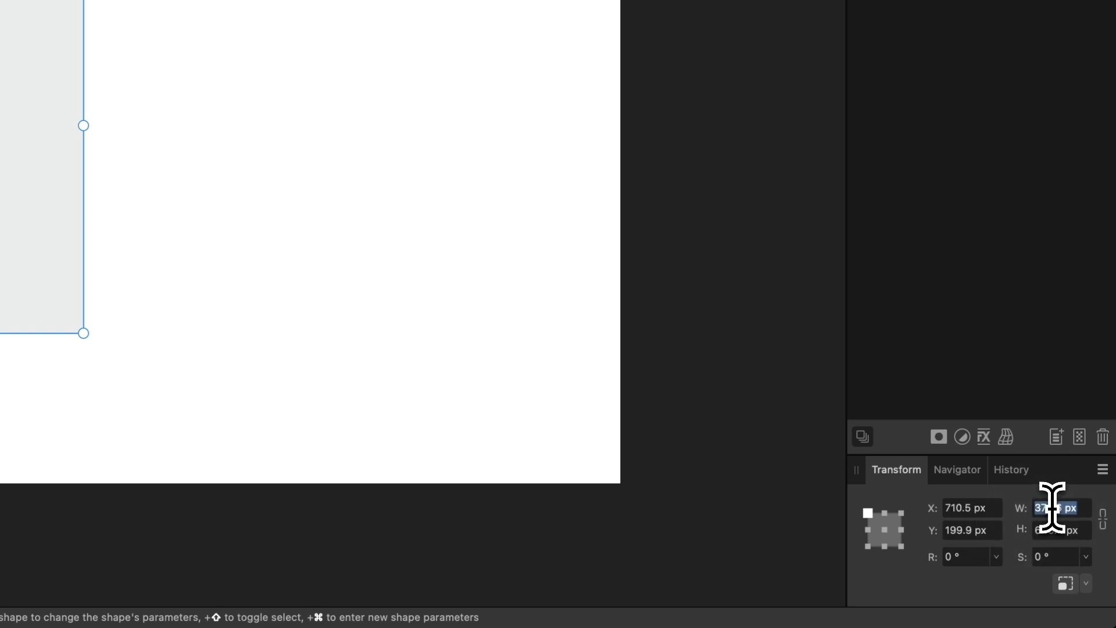
type("300")
left_click(1059, 532)
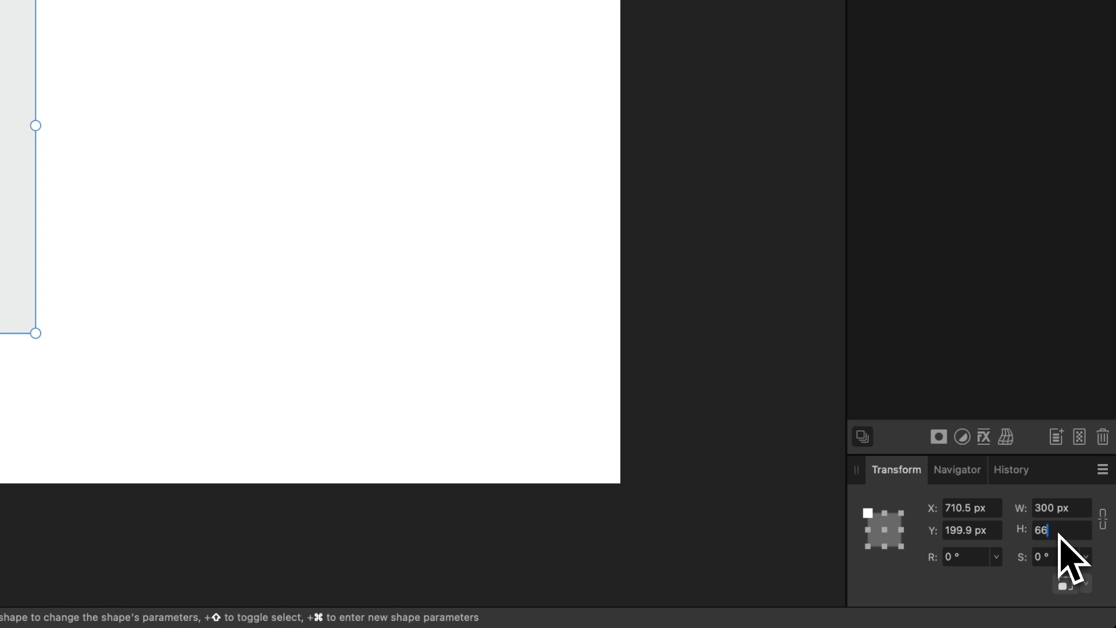
type("660")
key("Return")
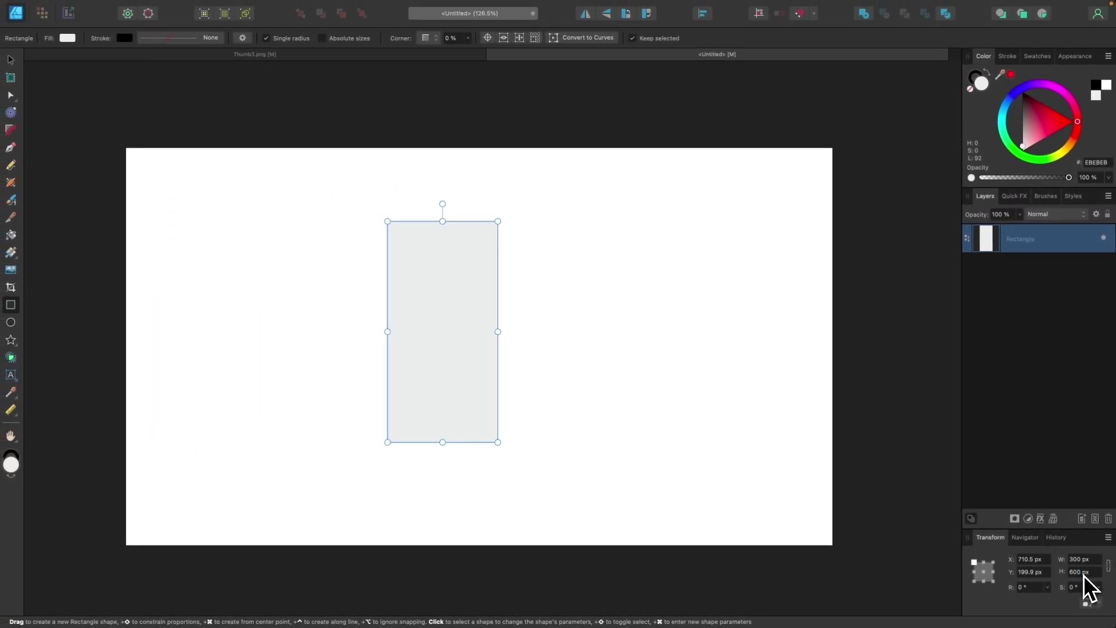
- Round all of the rectangle's corners to 100% and convert the shape to curves
scroll(367, 289, "up", 3)
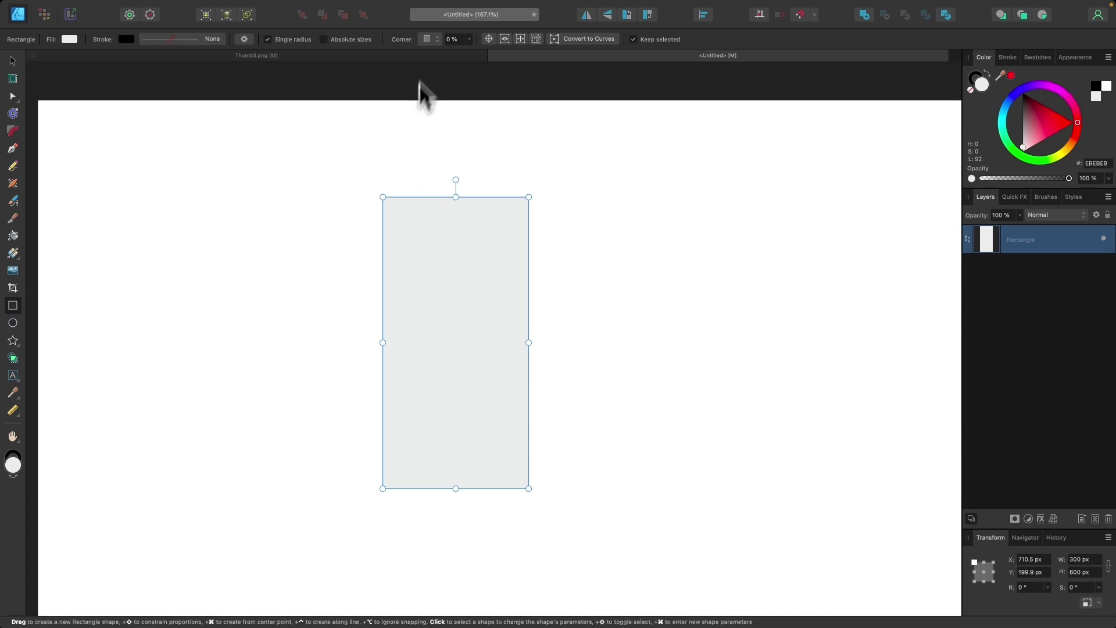
left_click(469, 39)
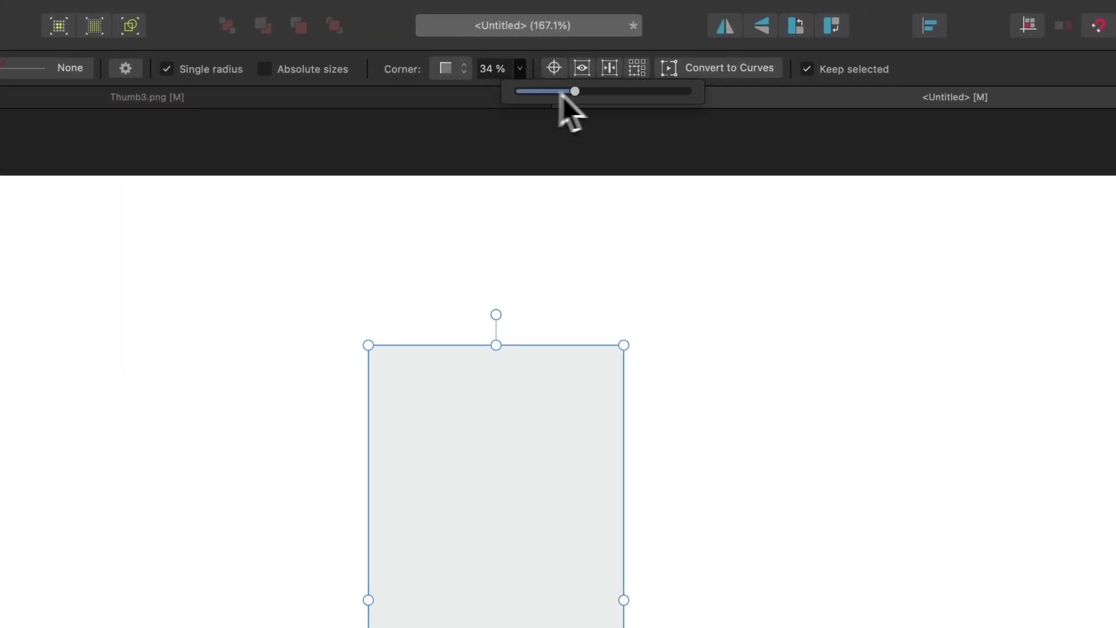
left_click_drag(560, 93, 773, 121)
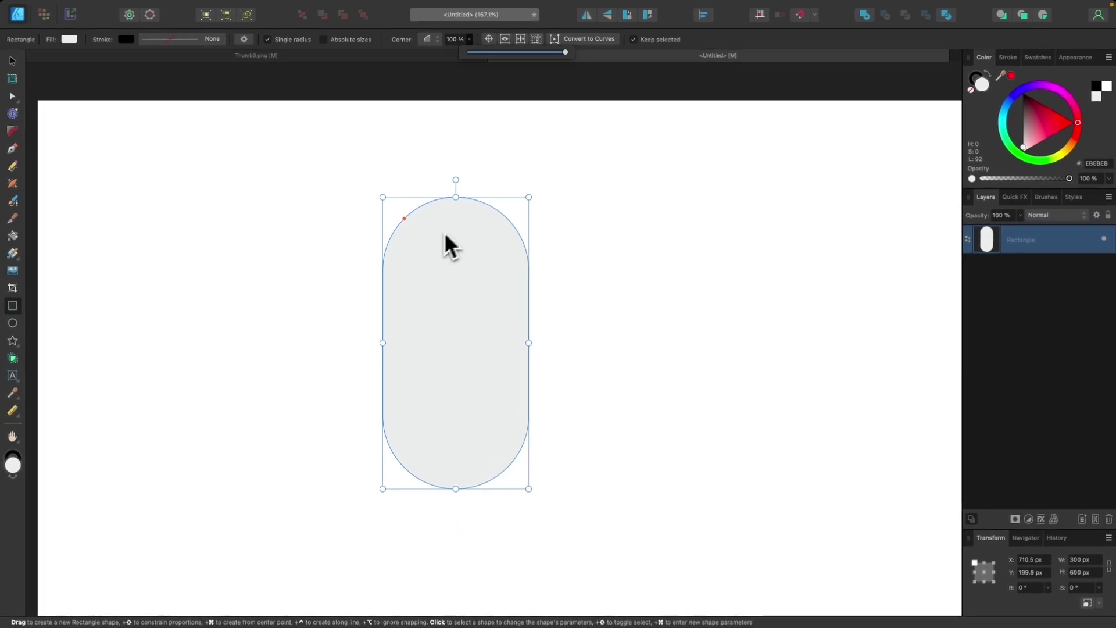
left_click(587, 40)
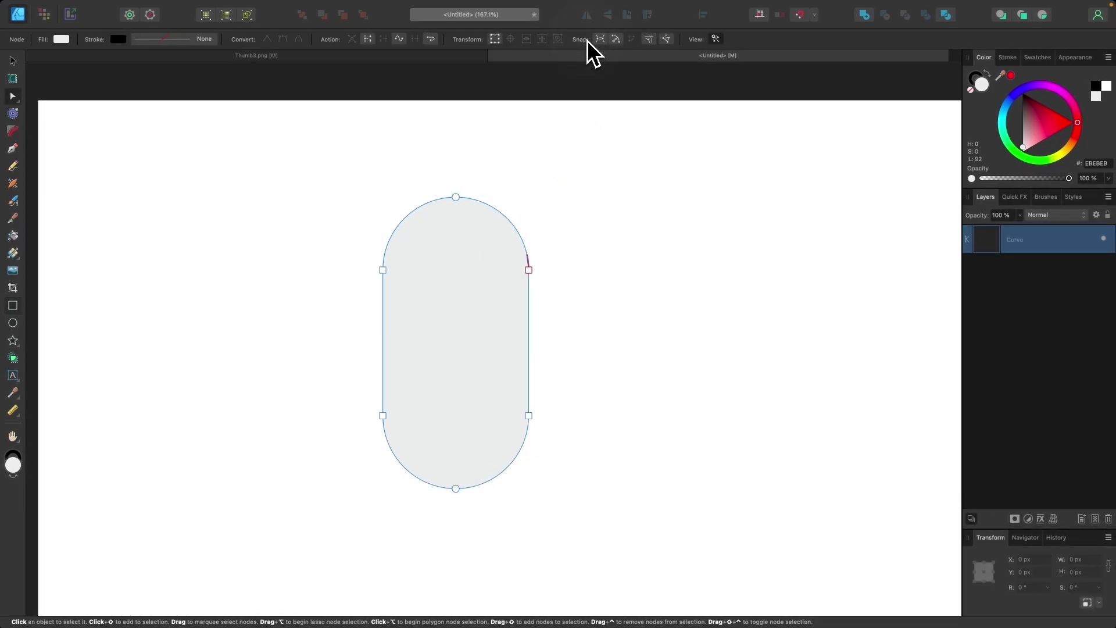
- Duplicate the rounded shape and rotate the copy 90° counter-clockwise so the two form a cross
left_click(13, 61)
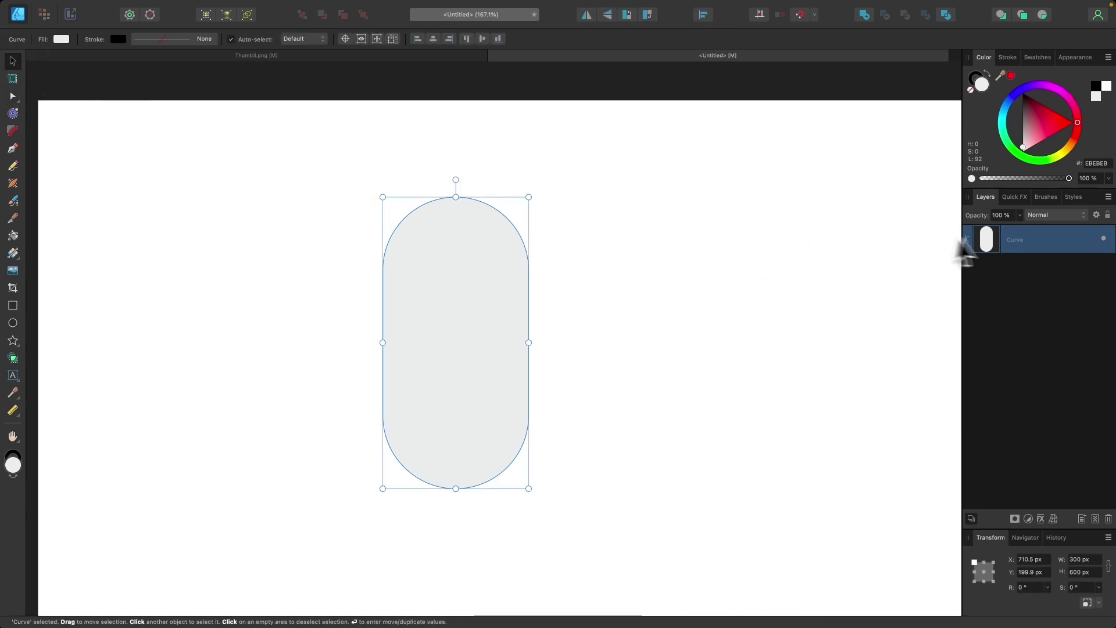
right_click(1024, 256)
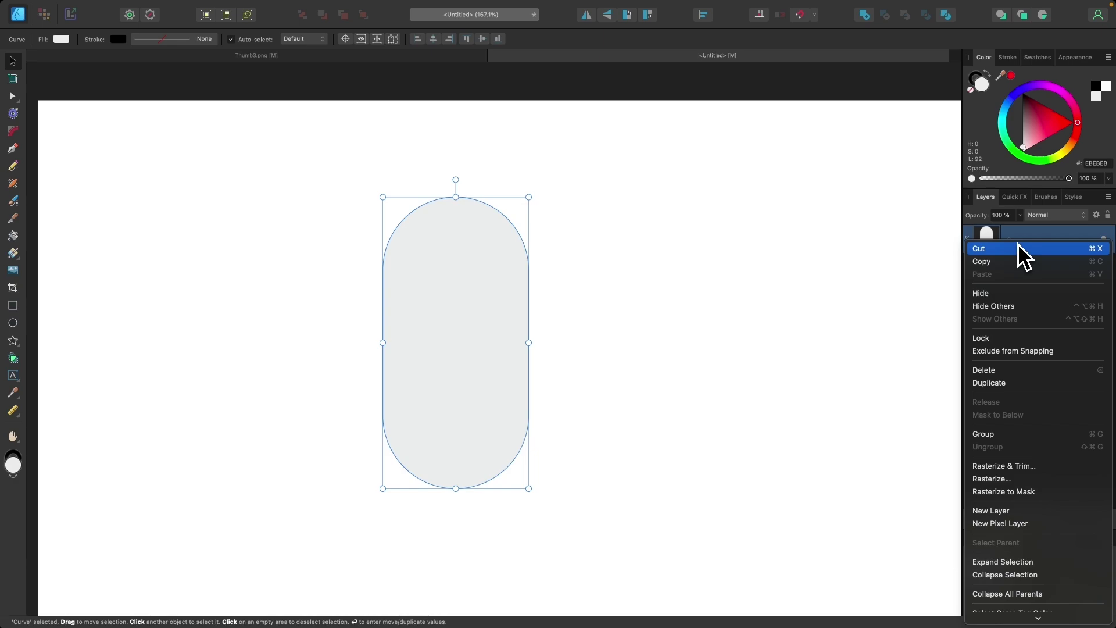
left_click(1024, 385)
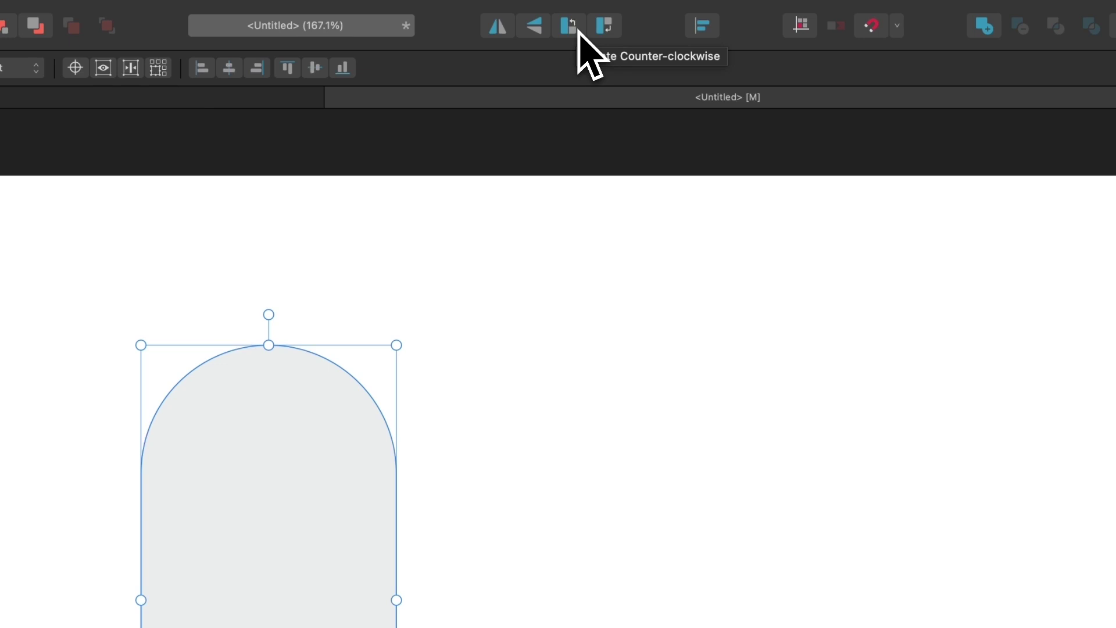
left_click(577, 30)
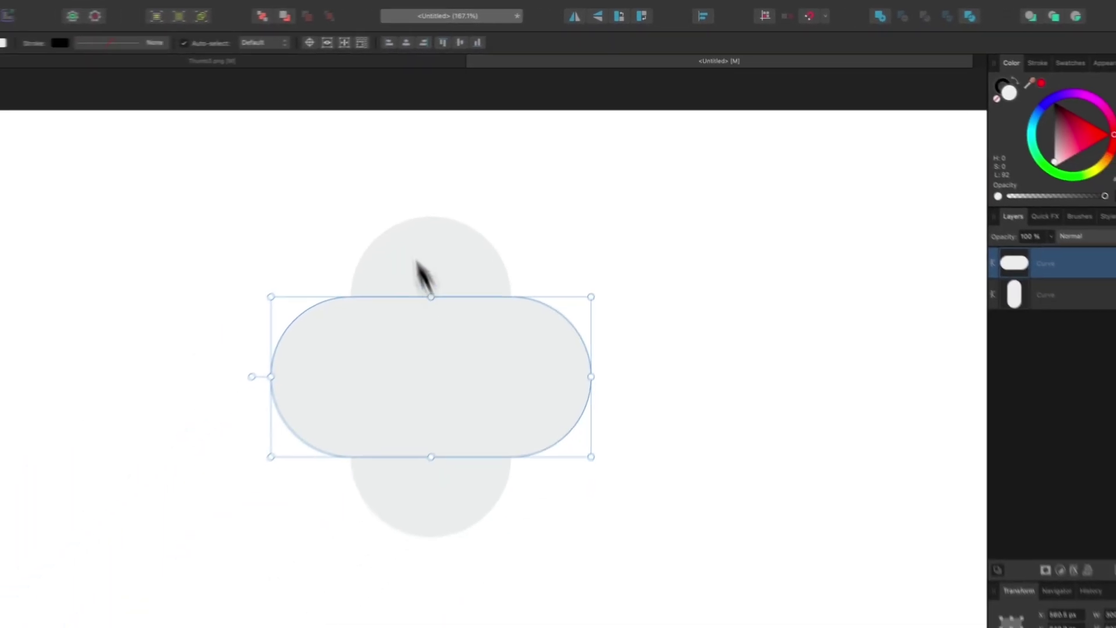
- Select both crossed shapes and change their fill to black (000000)
scroll(465, 366, "up", 1)
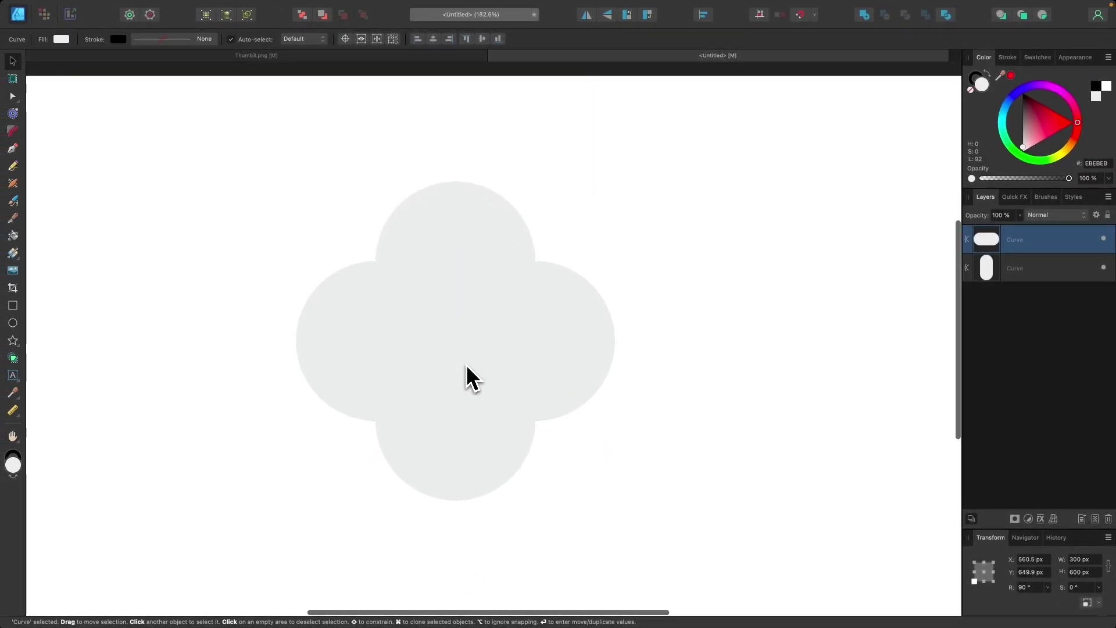
left_click_drag(722, 503, 187, 130)
left_click_drag(1031, 132, 1009, 74)
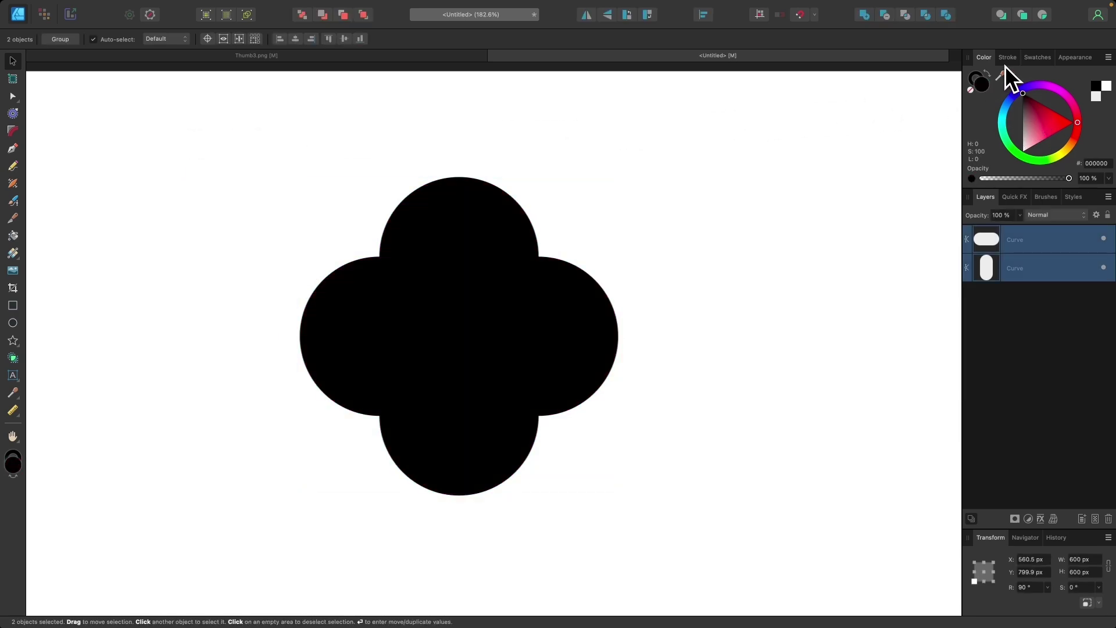
- Delete the lower and right-hand lobes of the crossed shapes with the Shape Builder's subtract action
scroll(496, 353, "up", 3)
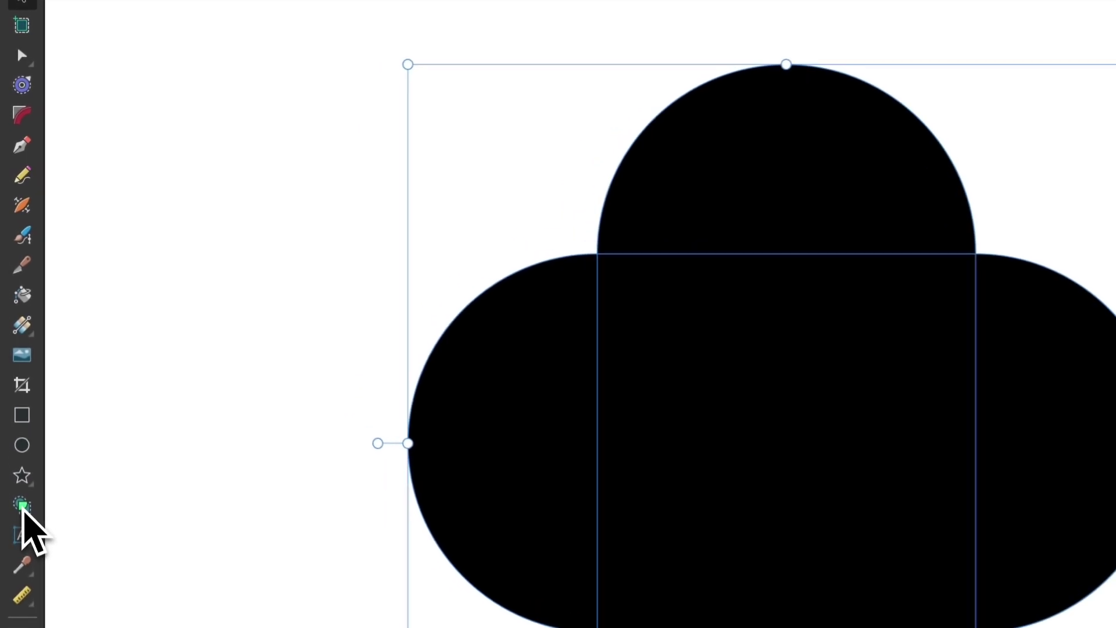
left_click(13, 357)
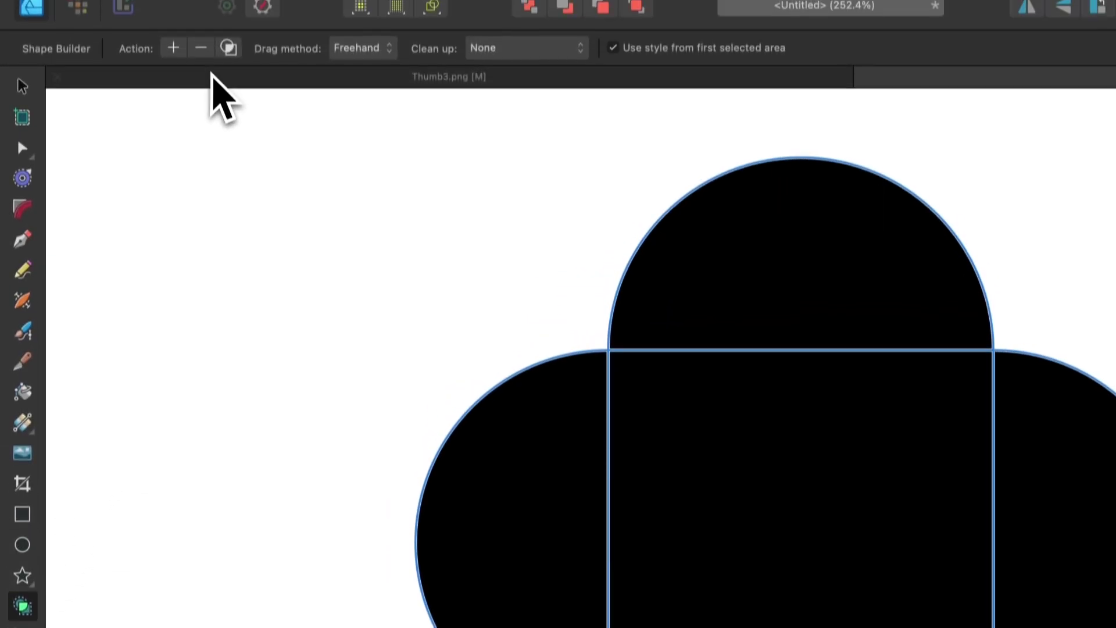
left_click(202, 68)
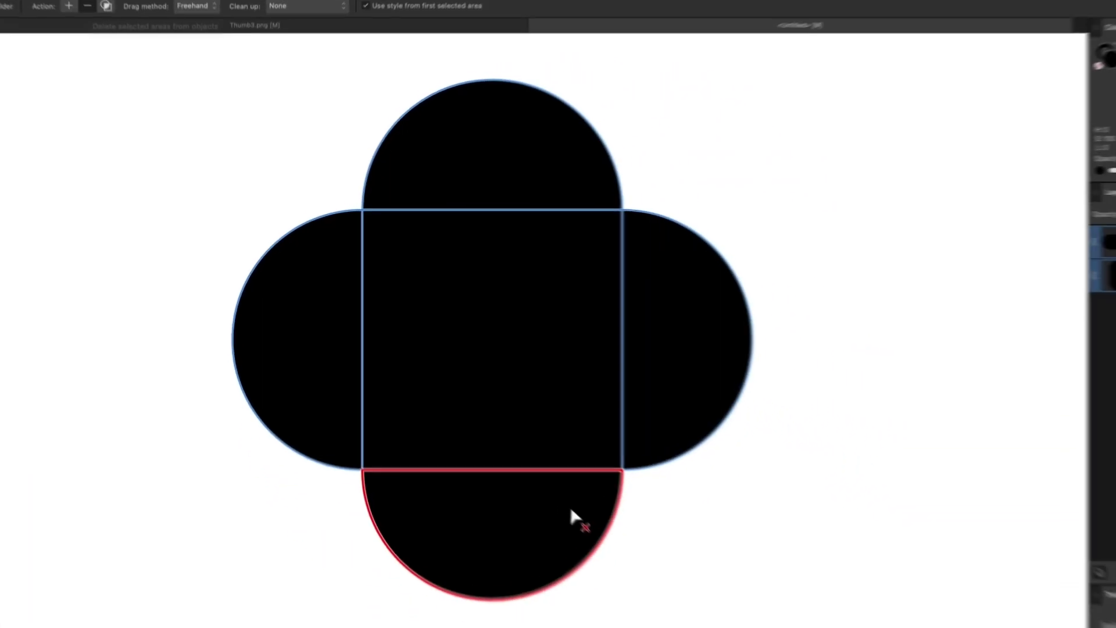
left_click(570, 507)
left_click(695, 394)
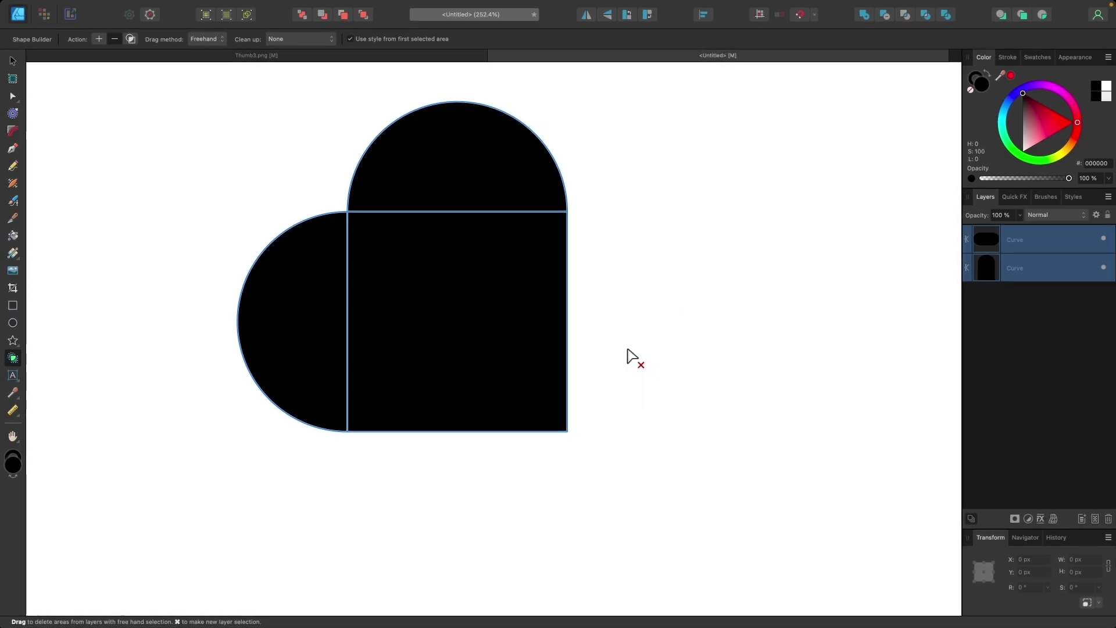
- Merge the left lobe, centre square and upper lobe into one heart shape with the Shape Builder's add action
left_click(99, 40)
left_click_drag(309, 303, 360, 304)
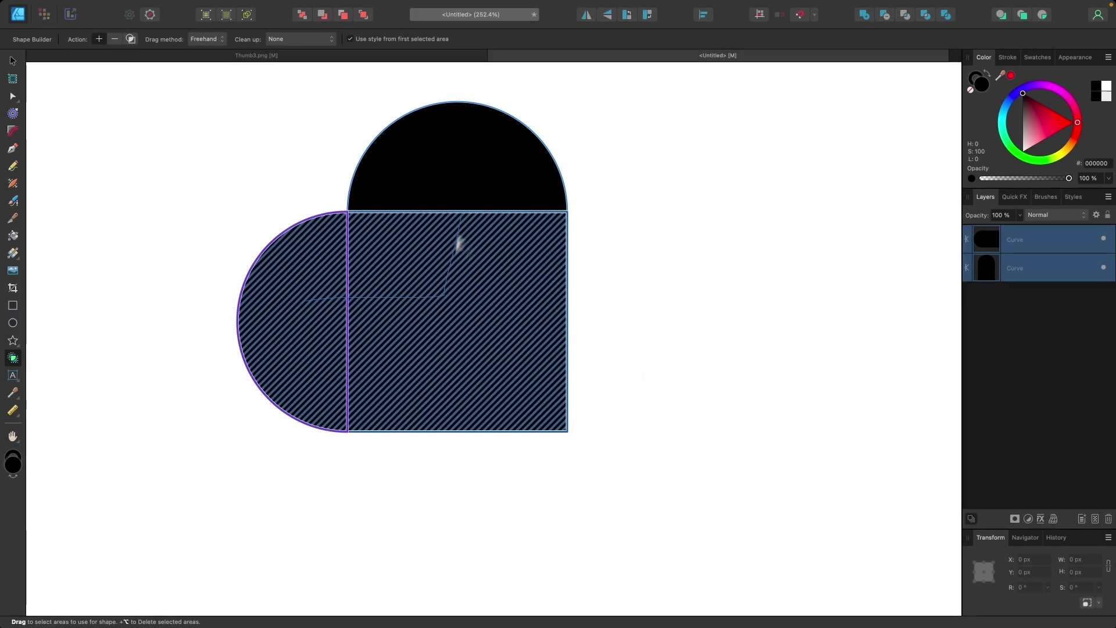
left_click_drag(459, 241, 468, 167)
- Rotate the heart 45° clockwise so its tip points down, and move it toward the middle of the canvas
scroll(468, 300, "down", 2)
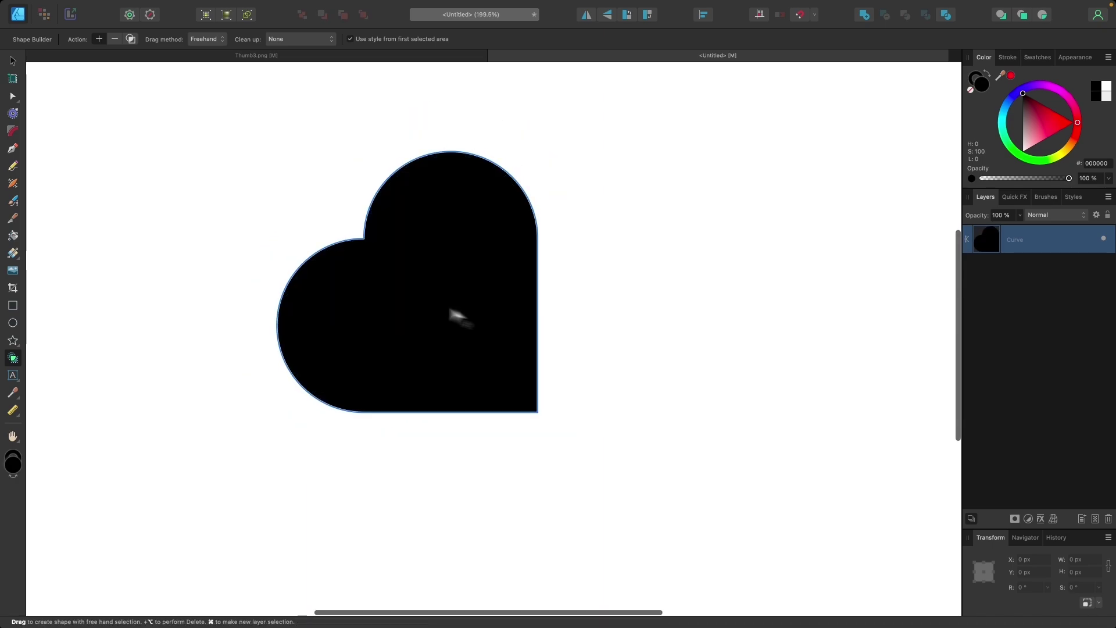
left_click(12, 61)
scroll(179, 163, "down", 2)
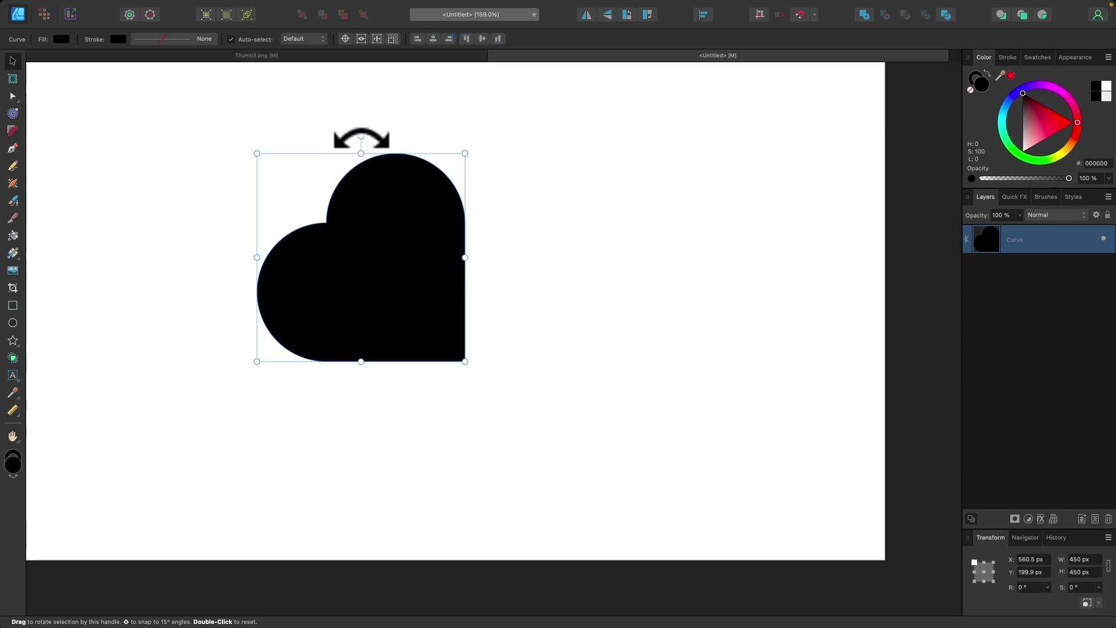
left_click_drag(361, 138, 436, 175)
scroll(514, 227, "left", 3)
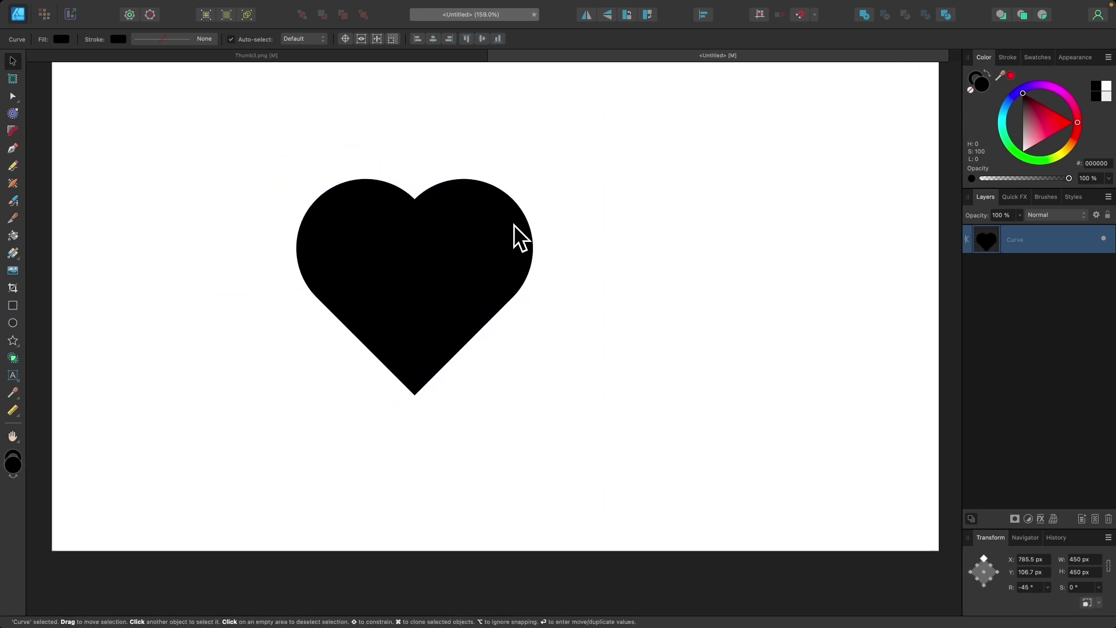
left_click_drag(481, 320, 461, 270)
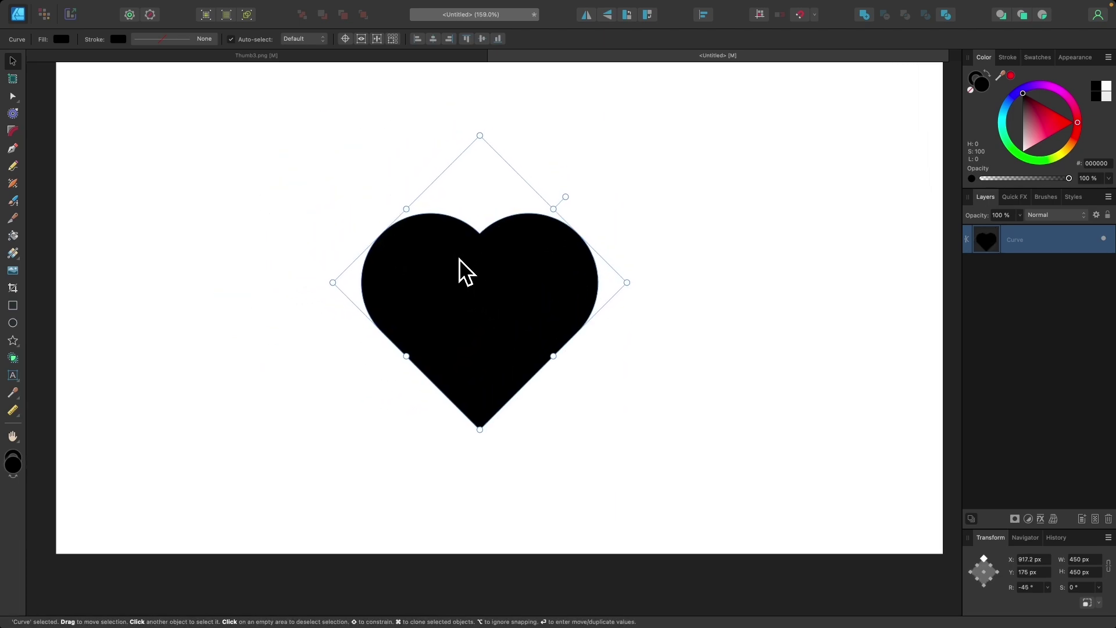
- Cycle the heart's tilted selection box to an upright one and set it as the permanent selection box
left_click(721, 305)
left_click(503, 327)
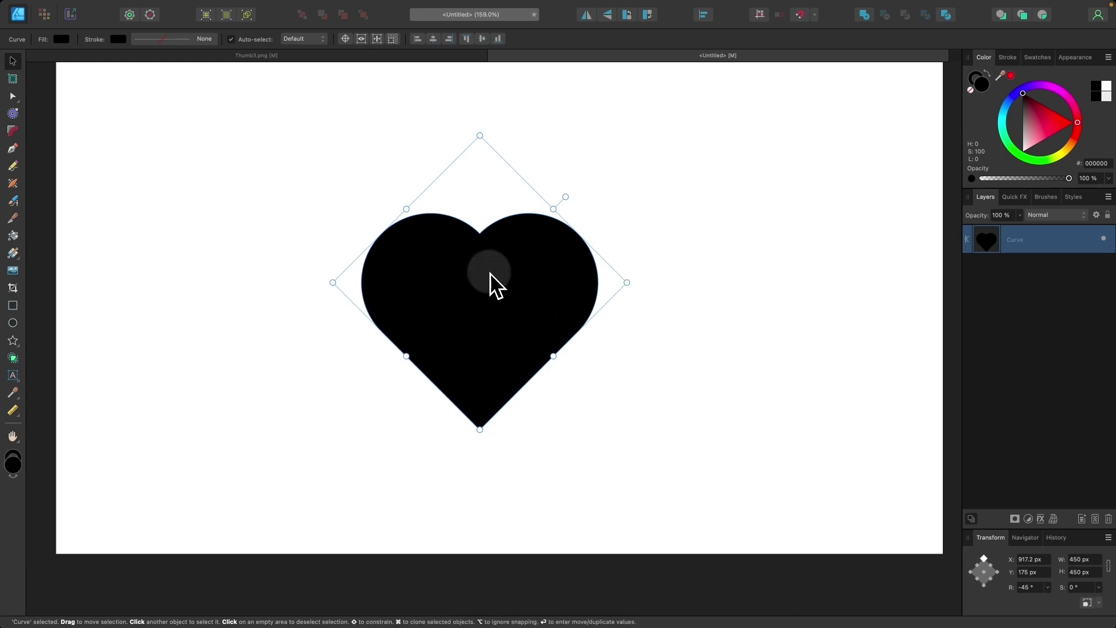
left_click_drag(489, 271, 482, 267)
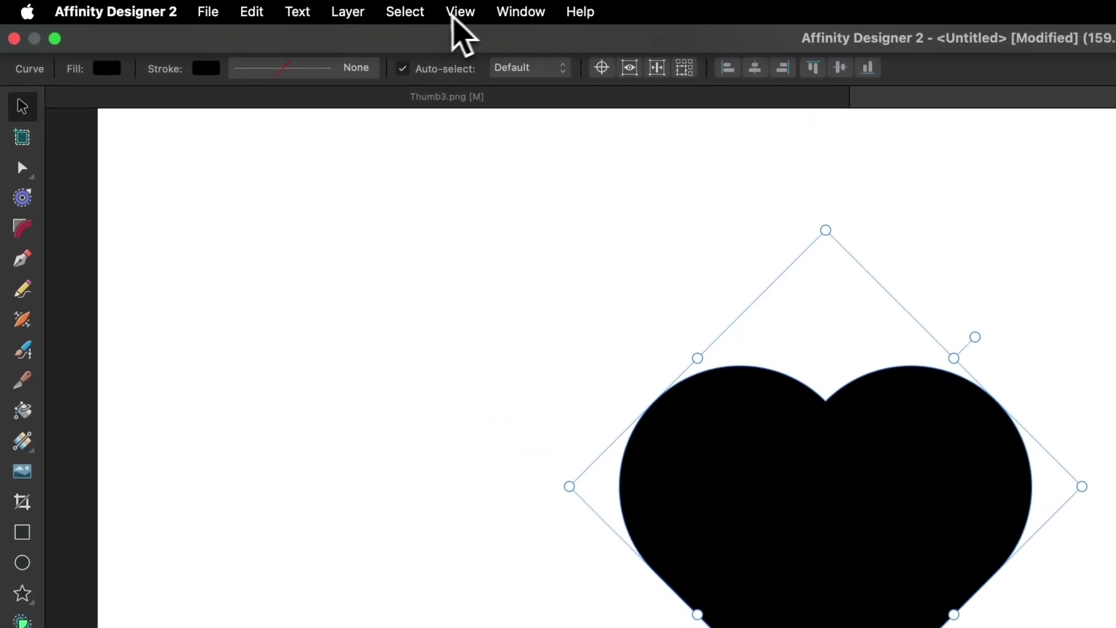
left_click(430, 12)
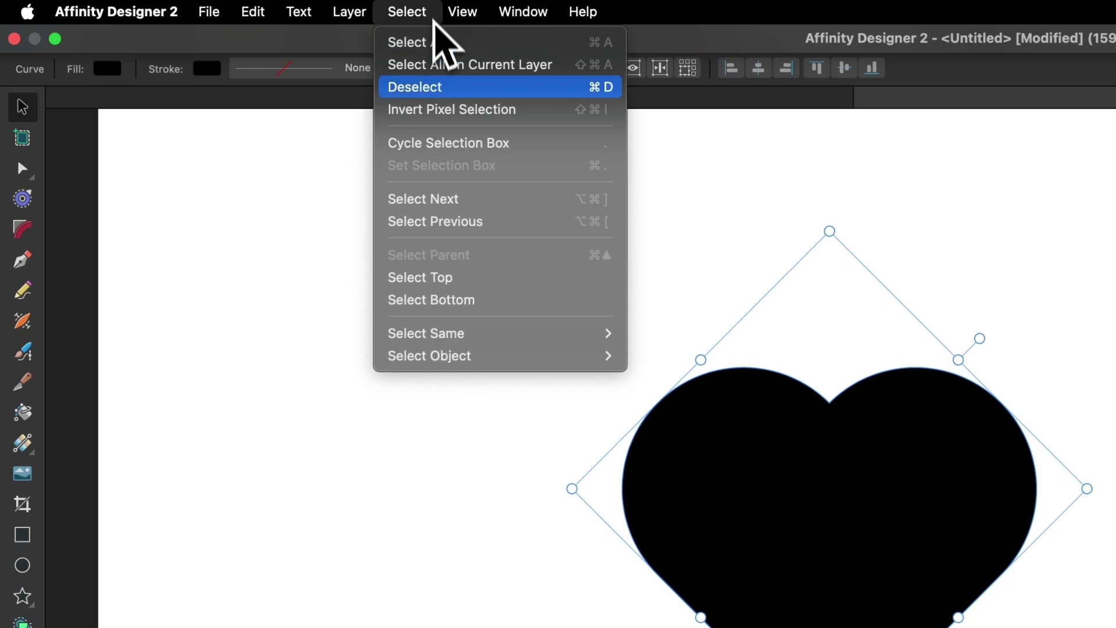
left_click(459, 150)
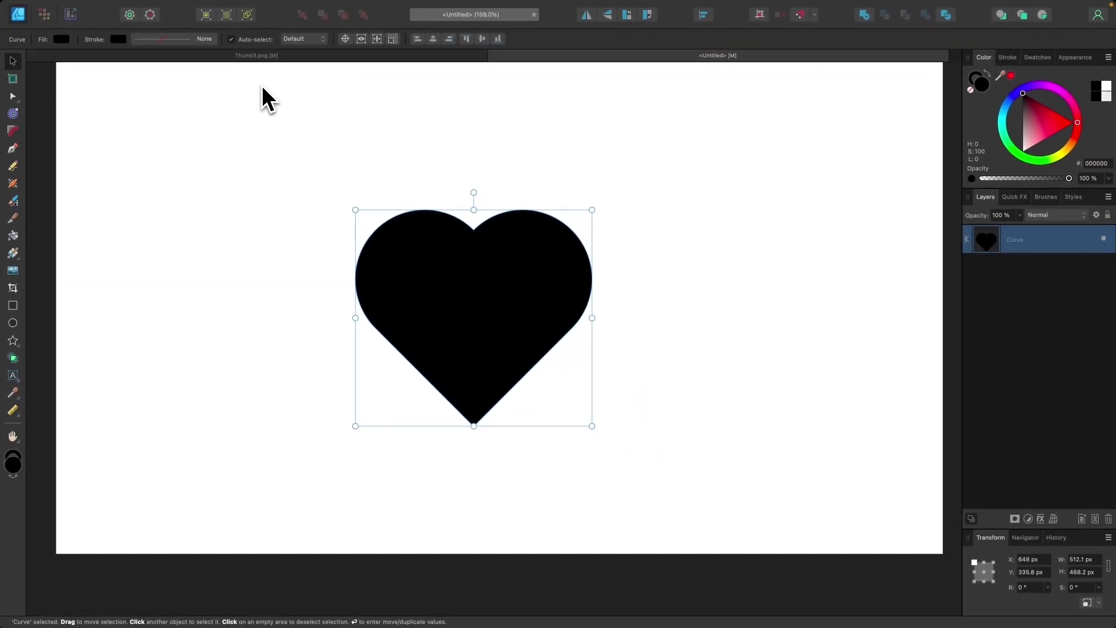
left_click(234, 7)
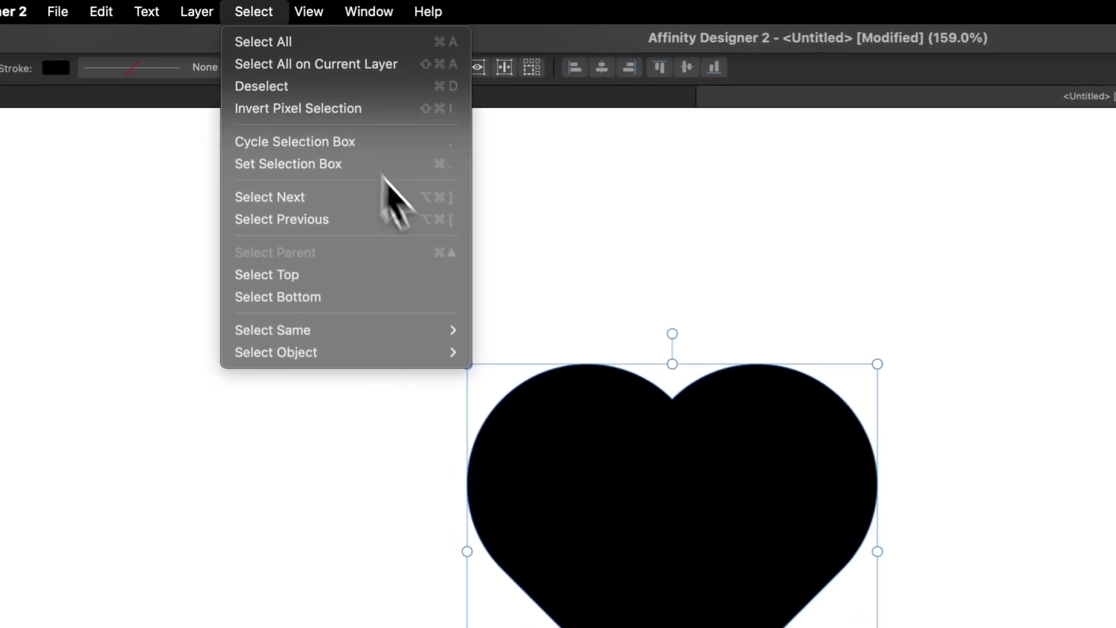
left_click(347, 170)
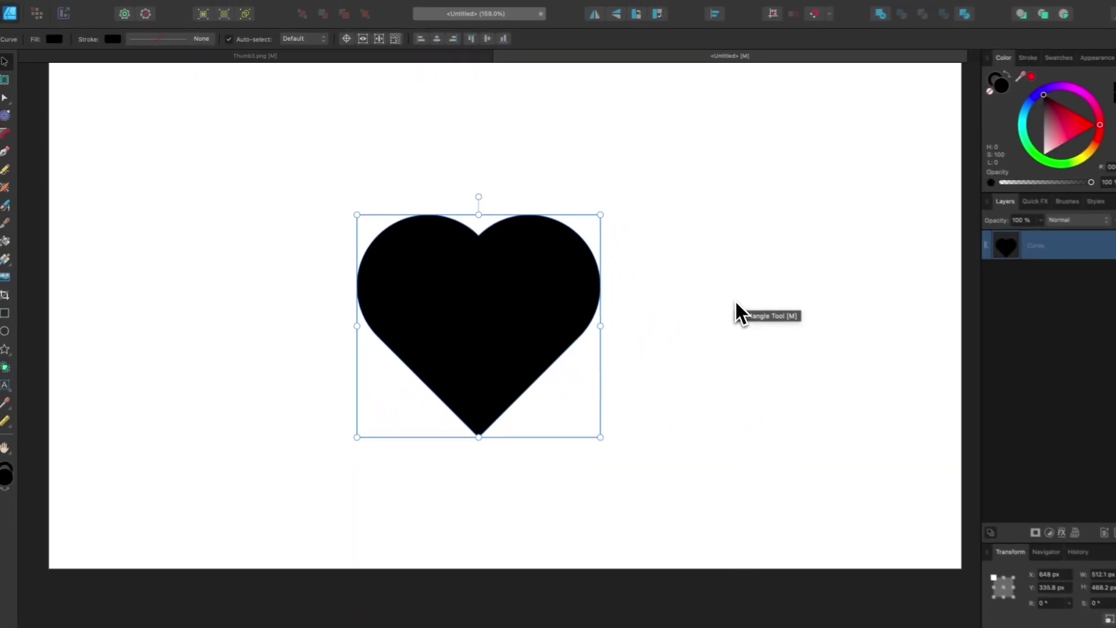
- Move the heart up and to the left on the canvas, to about X 481 px, Y 211 px
left_click_drag(543, 307, 464, 250)
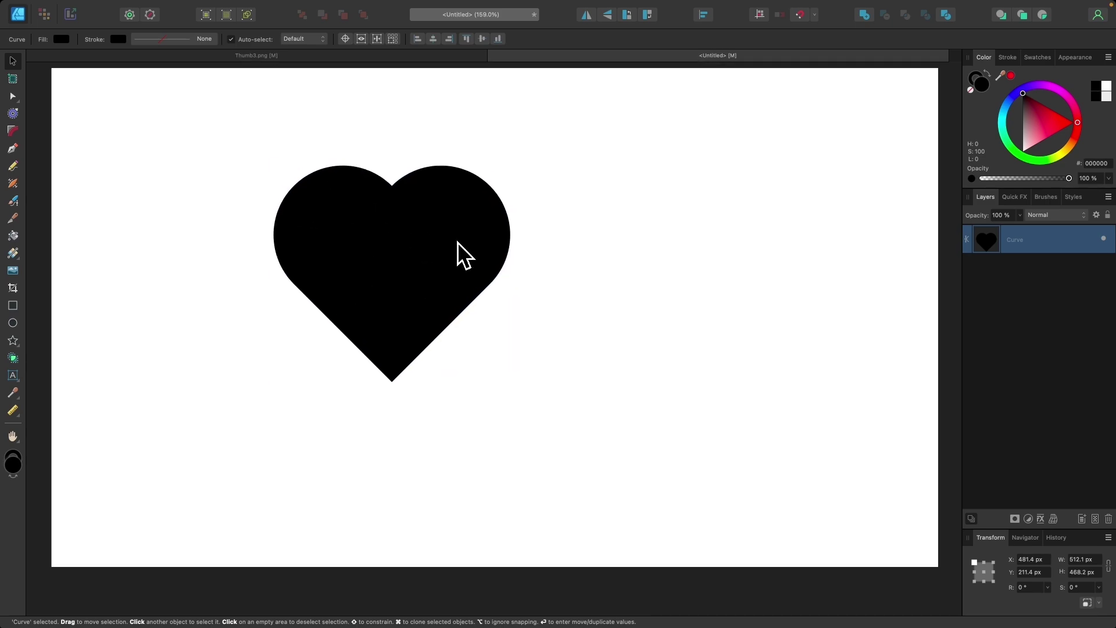
left_click(458, 242)
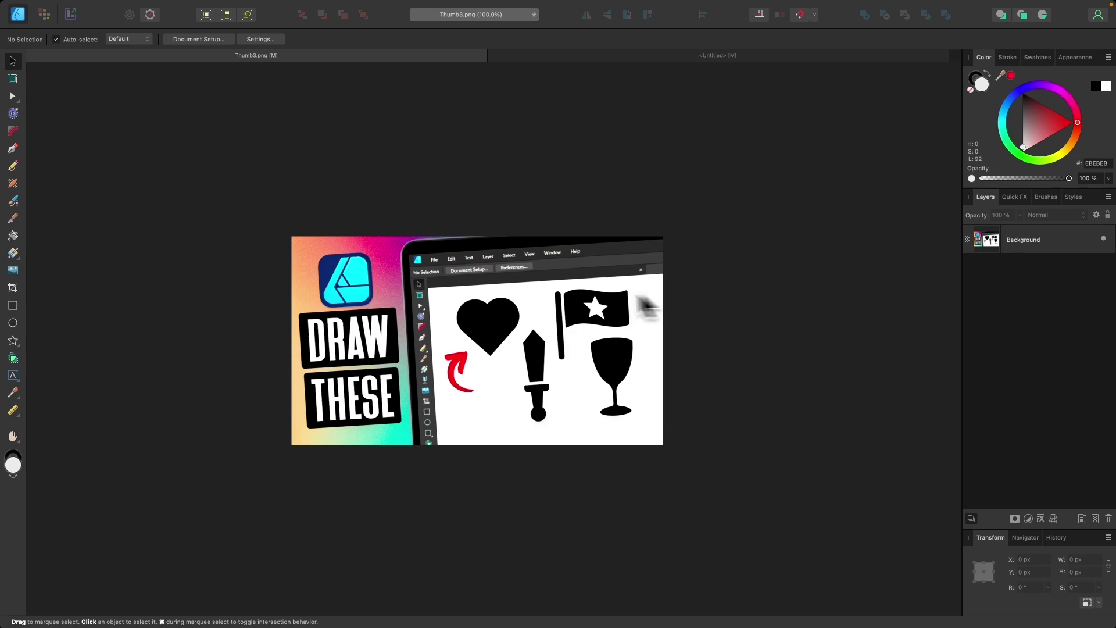
- Return to the blank canvas and draw a tall, narrow rectangle about 71 px wide and 737 px high for the flagpole
left_click(612, 57)
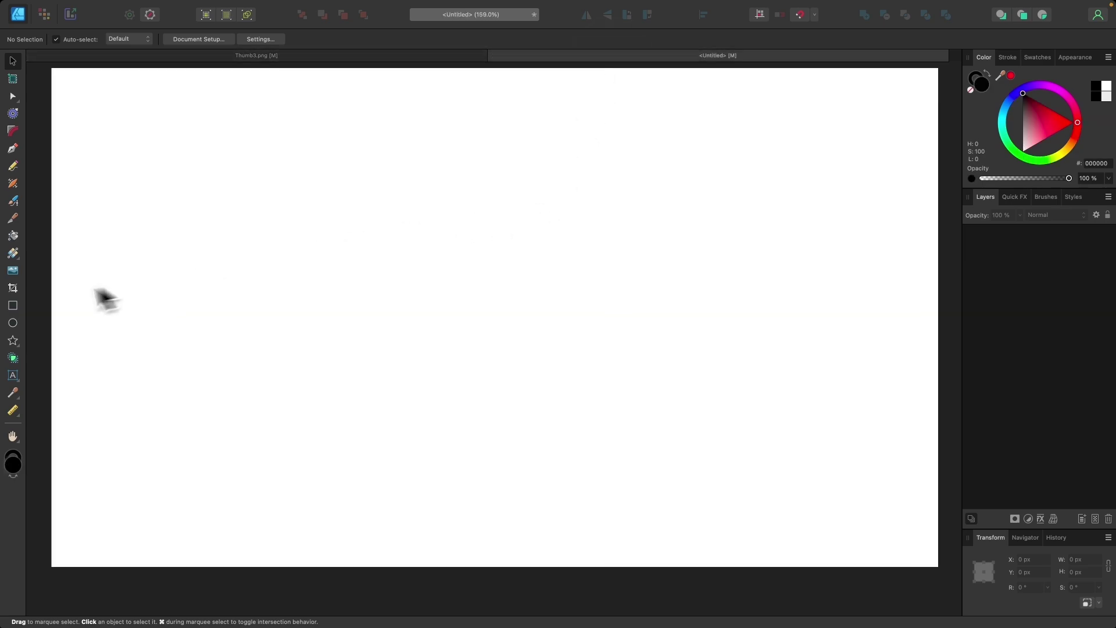
left_click(13, 305)
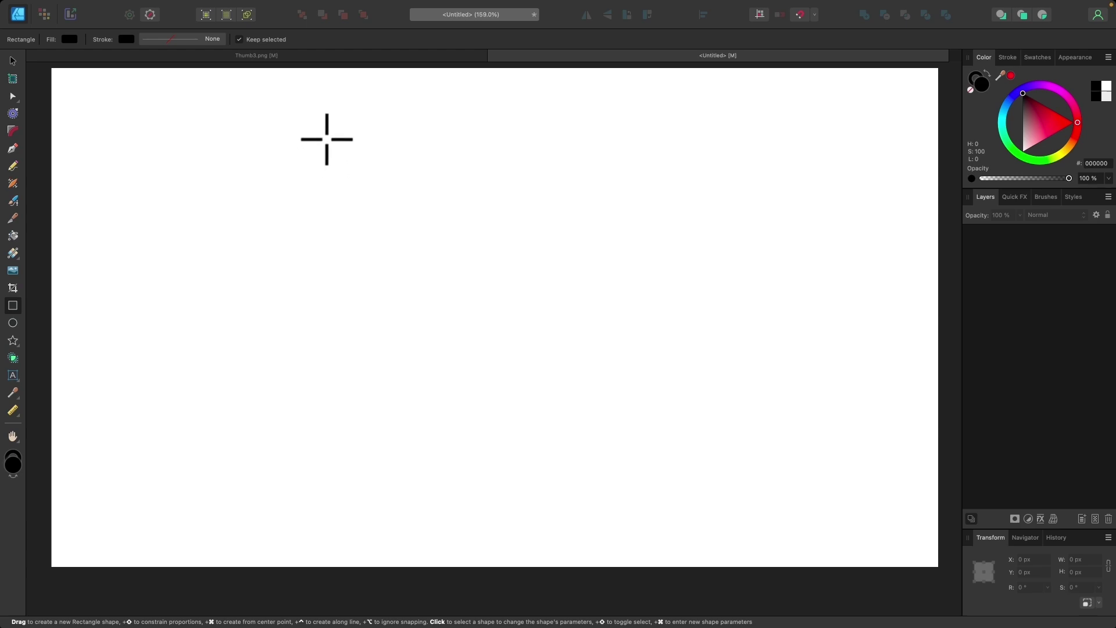
left_click_drag(320, 133, 353, 473)
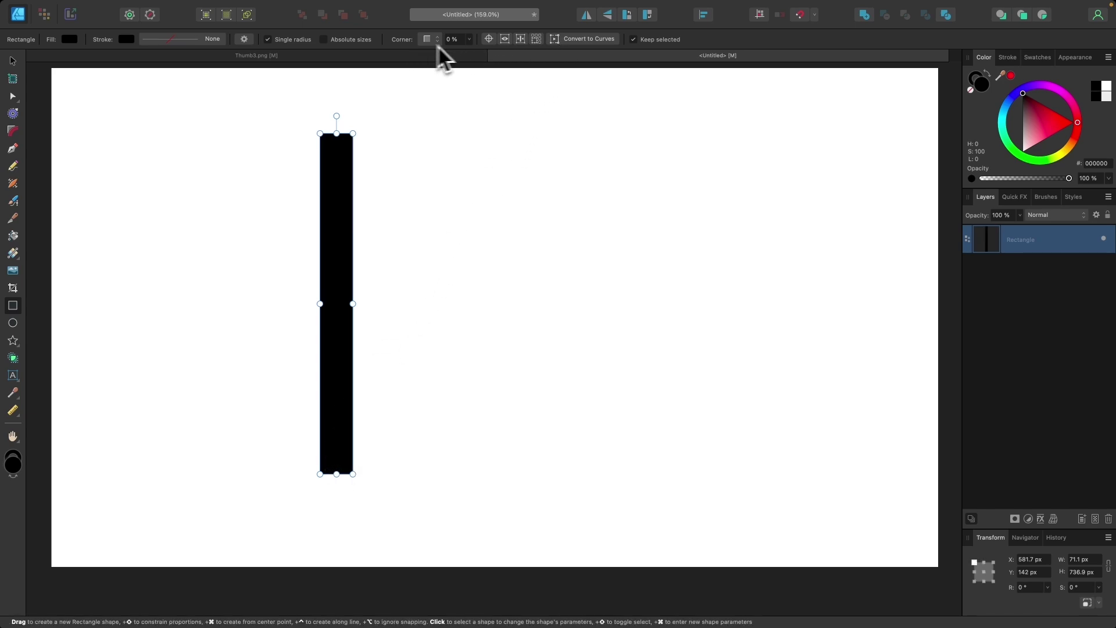
- Round the flagpole rectangle's corners to 100 % and convert it to curves
left_click(471, 41)
left_click_drag(515, 55, 608, 64)
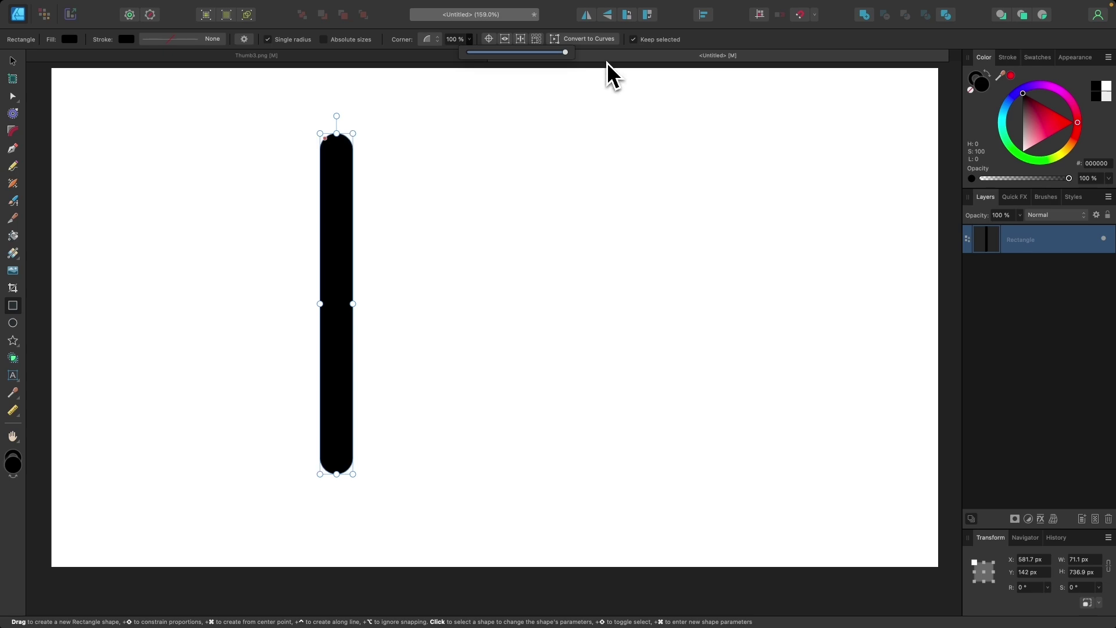
left_click(587, 39)
- Draw a rectangle about 733 by 432 px for the flag, just beside the upper part of the pole
scroll(348, 255, "up", 2)
scroll(344, 257, "right", 2)
scroll(344, 254, "right", 1)
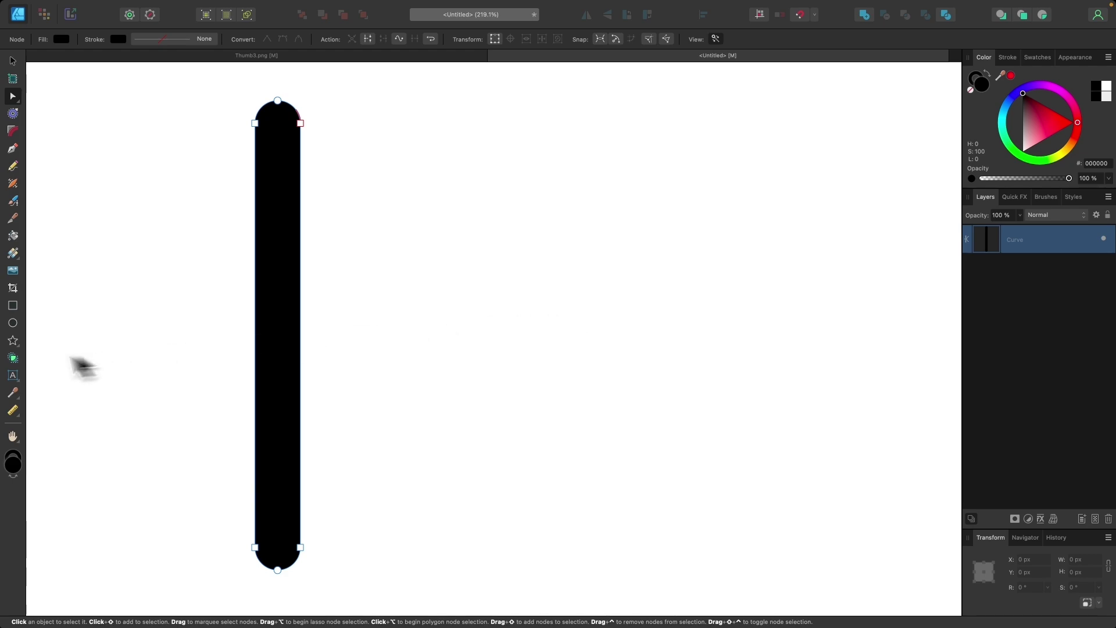
left_click(19, 306)
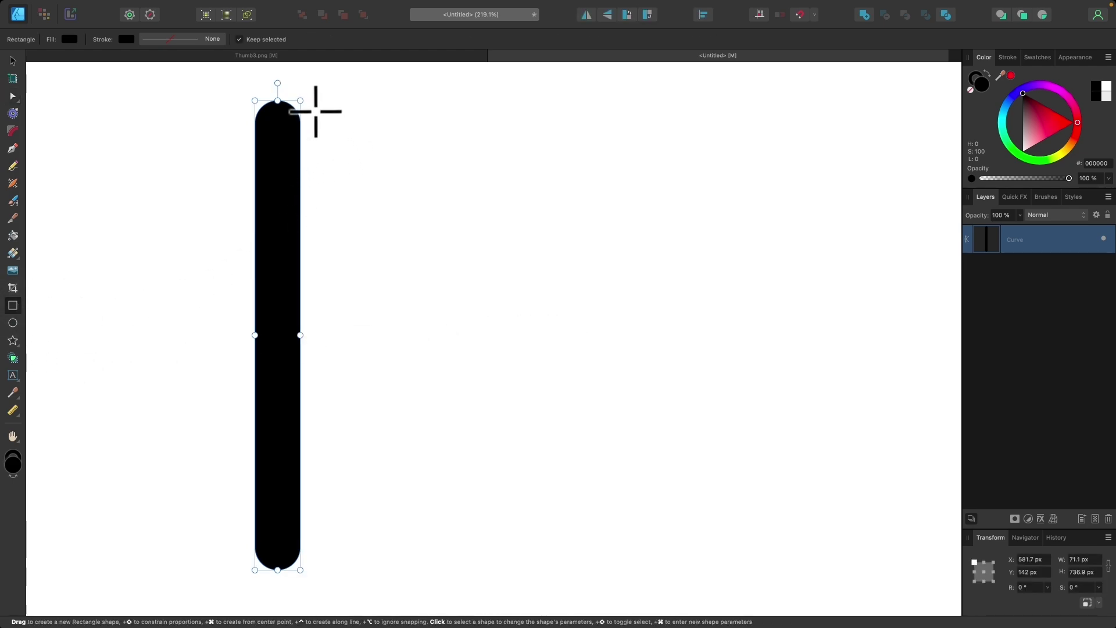
left_click_drag(315, 112, 780, 386)
scroll(678, 246, "up", 3)
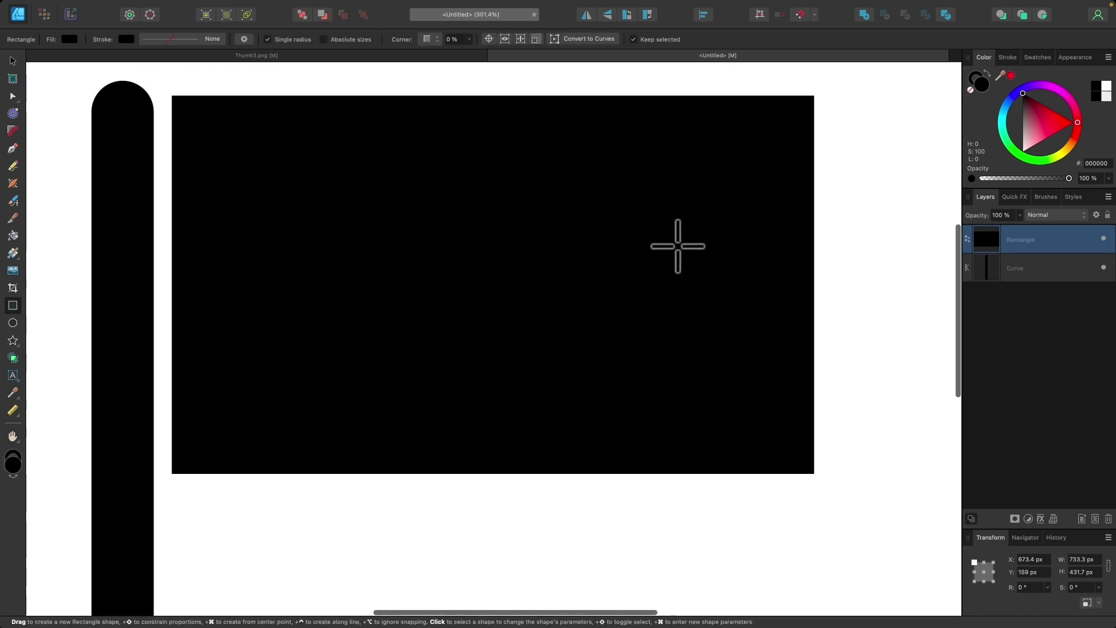
- Round the flag rectangle's corners slightly and convert it to curves
left_click(471, 39)
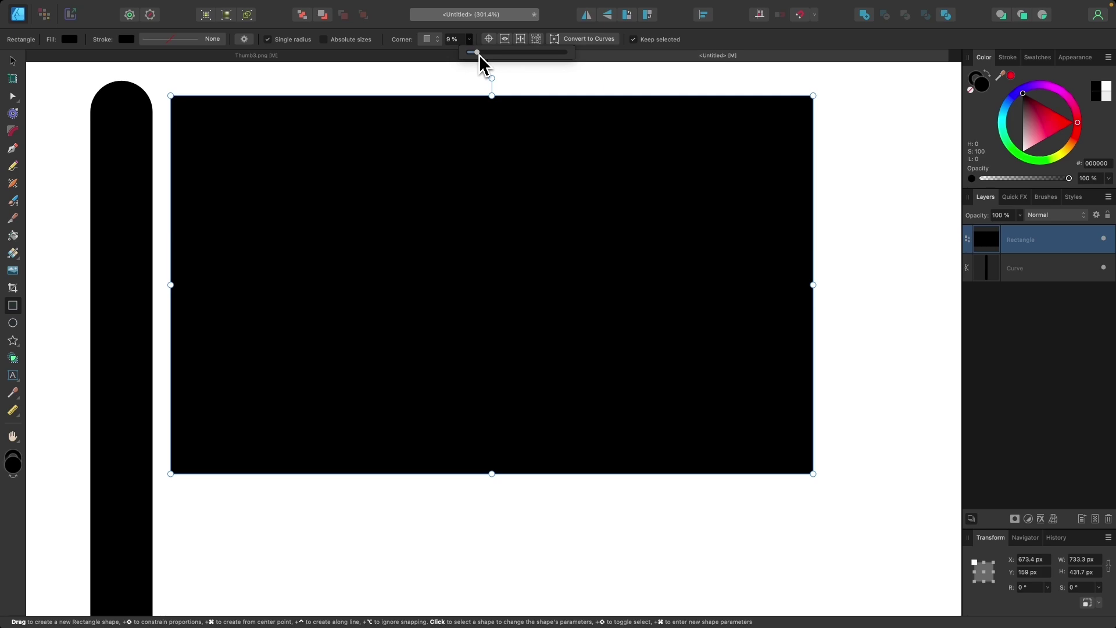
left_click_drag(477, 52, 475, 56)
scroll(448, 160, "down", 1)
left_click(594, 39)
- Draw a five-pointed star about 239 px wide and high below the flag with the Star Tool
scroll(476, 213, "down", 3)
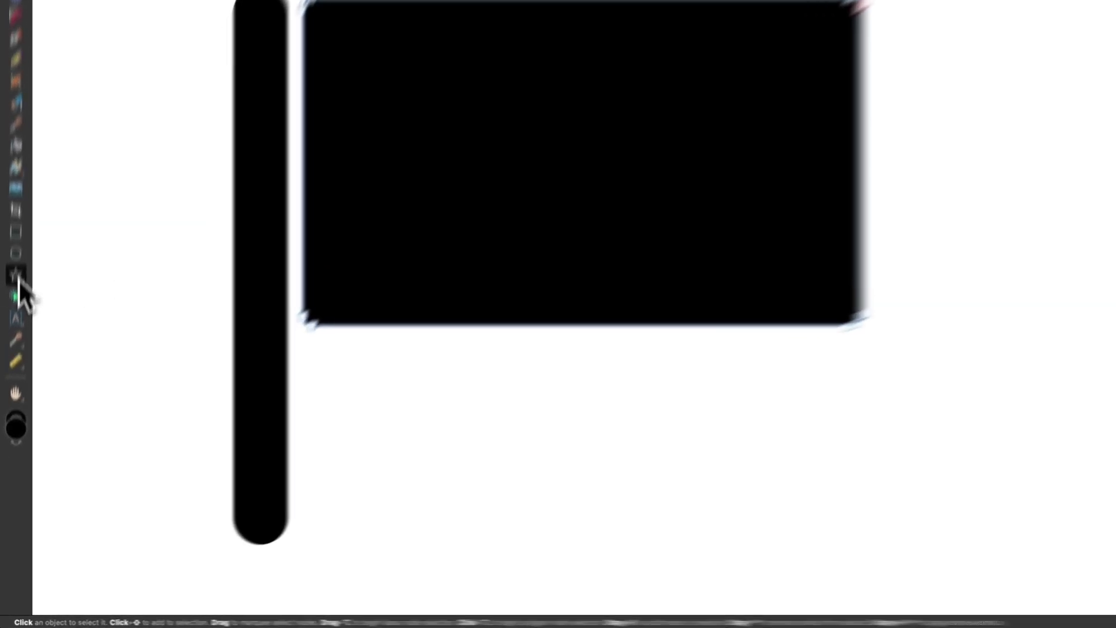
left_click(12, 340)
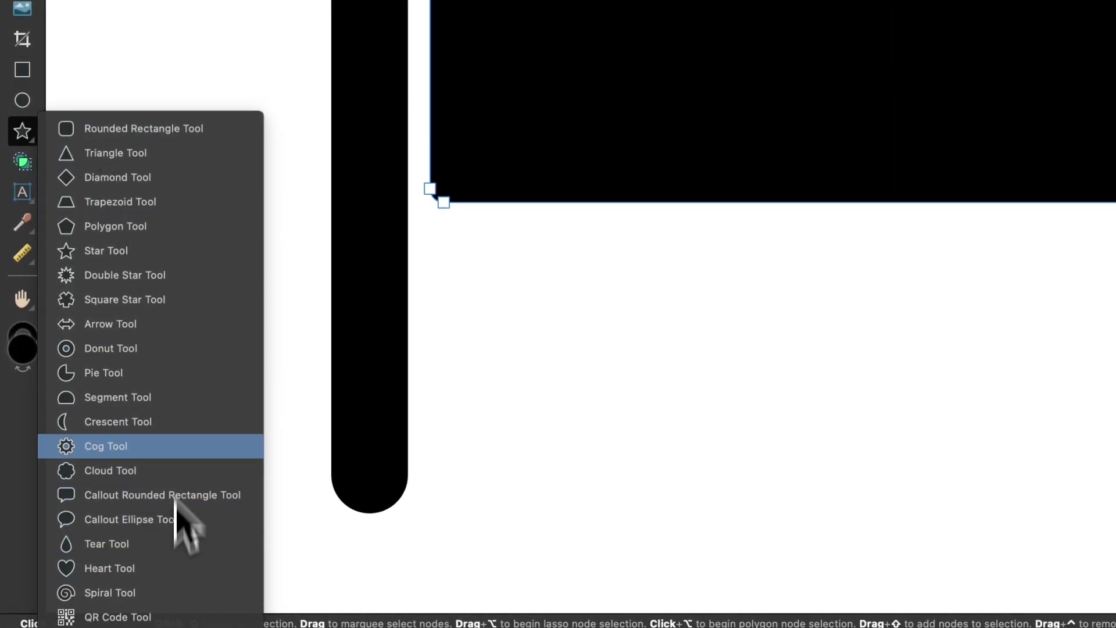
left_click(106, 257)
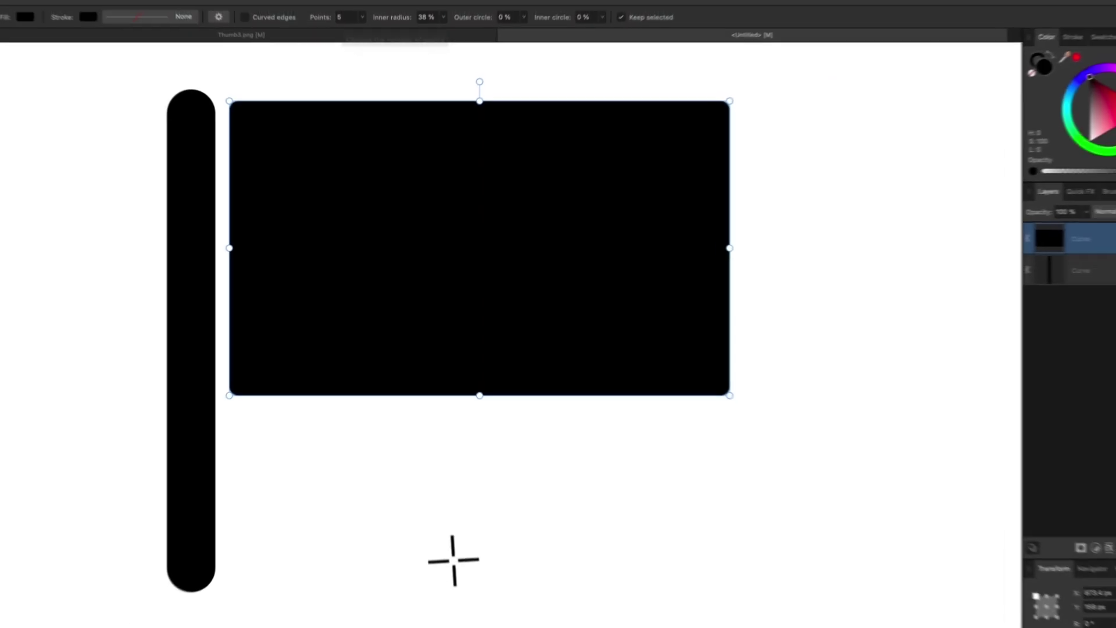
left_click_drag(435, 561, 587, 414)
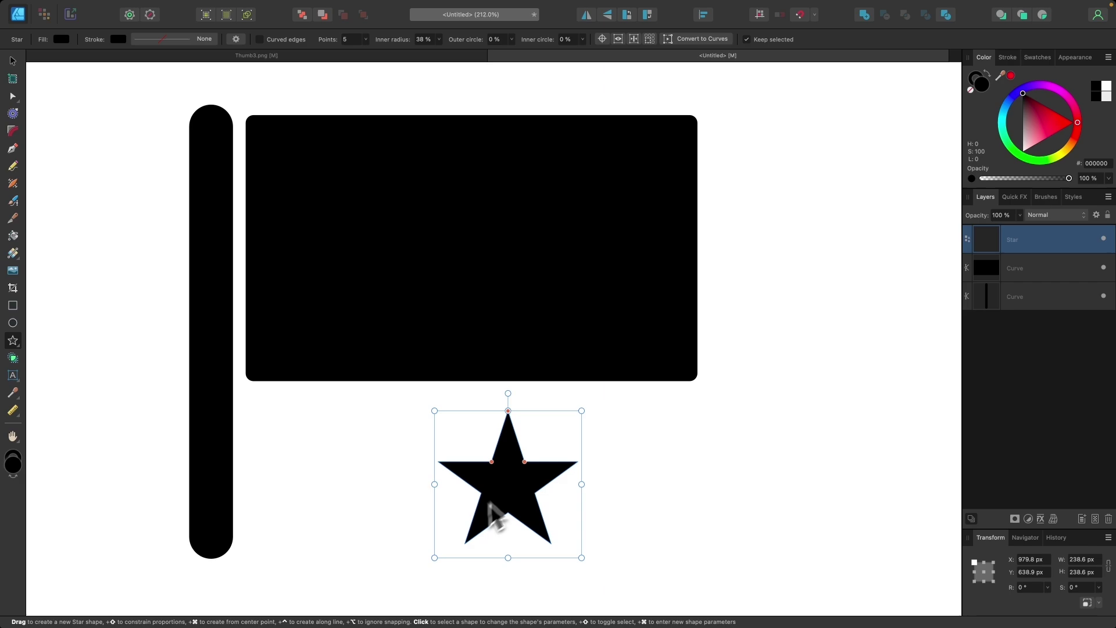
- Widen the star's arms by setting its inner radius to 45 %
scroll(521, 476, "up", 5)
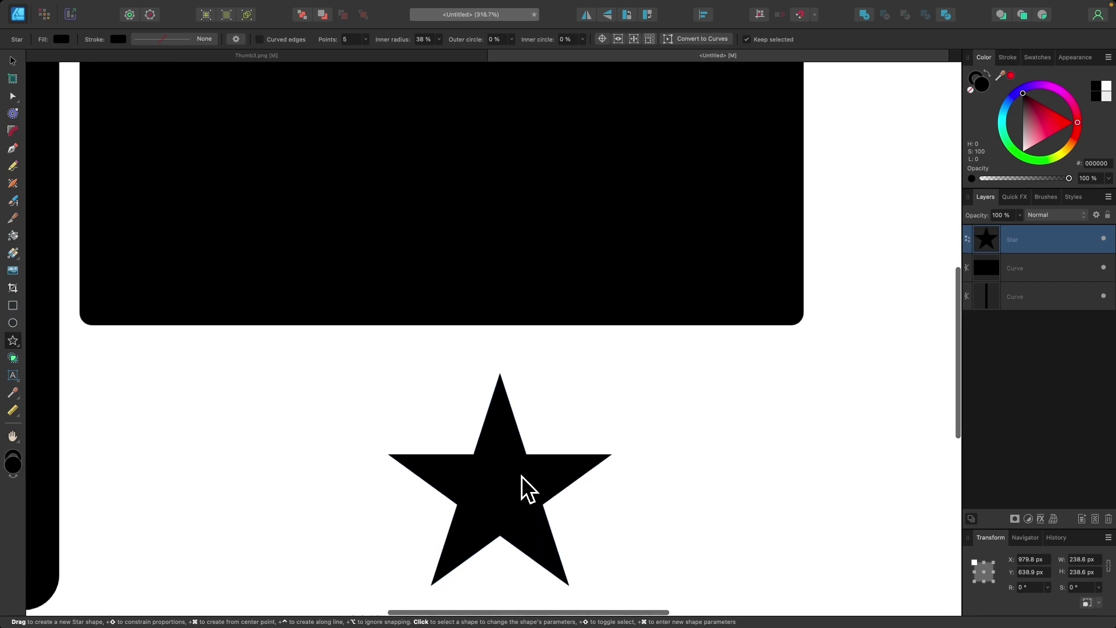
scroll(521, 476, "up", 4)
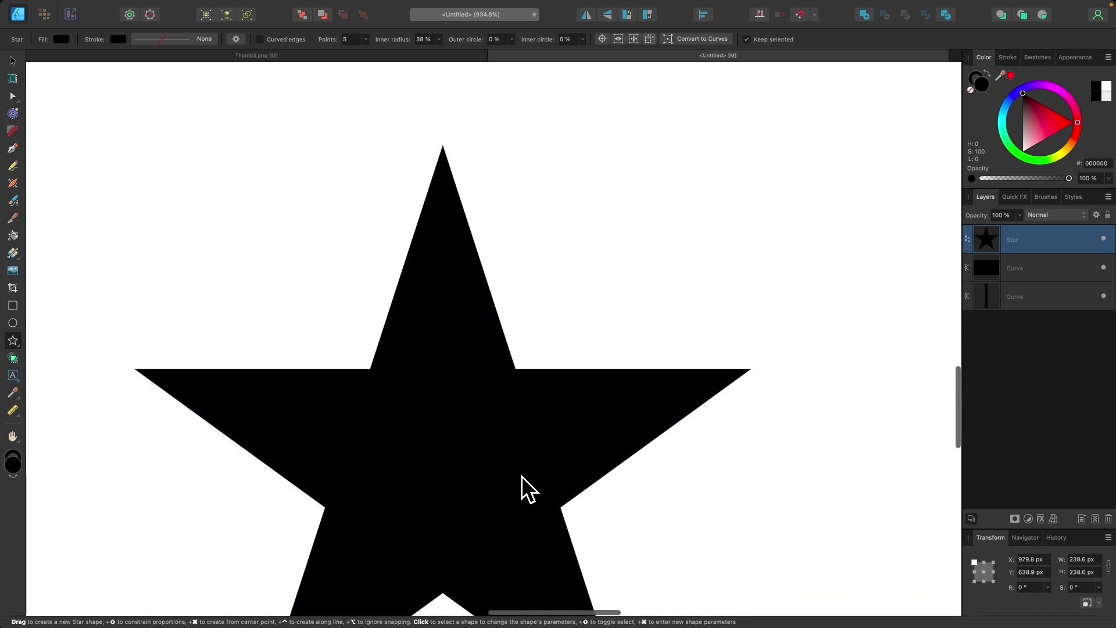
left_click_drag(514, 370, 528, 354)
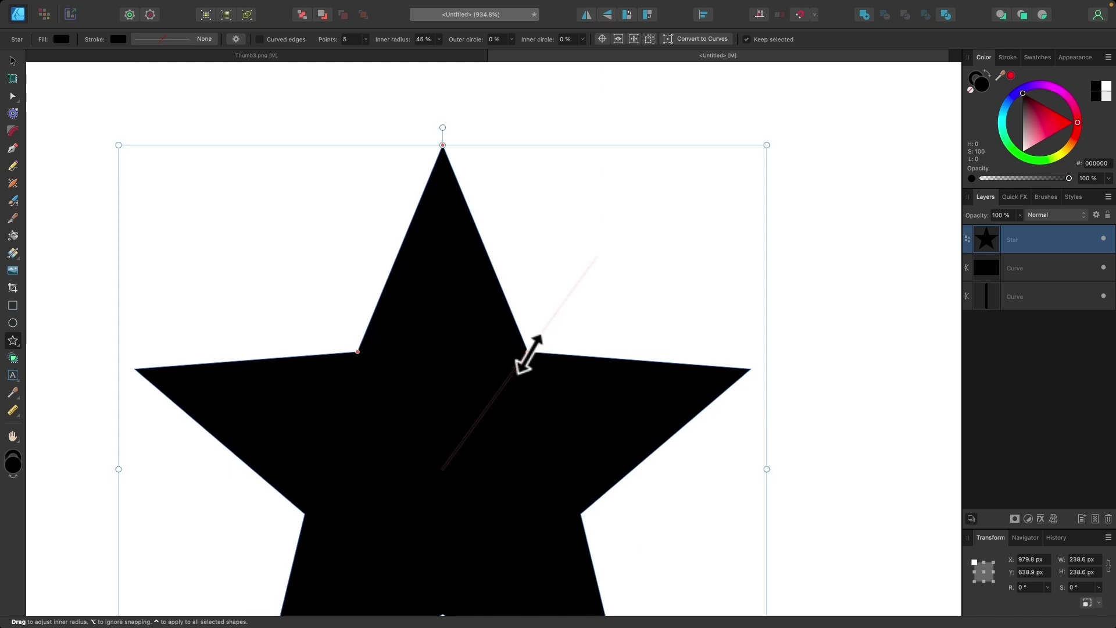
- Move the star left to about X 895 px, Y 646 px, and convert it to curves so its selection box fits the shape
scroll(386, 407, "down", 7)
scroll(385, 406, "down", 3)
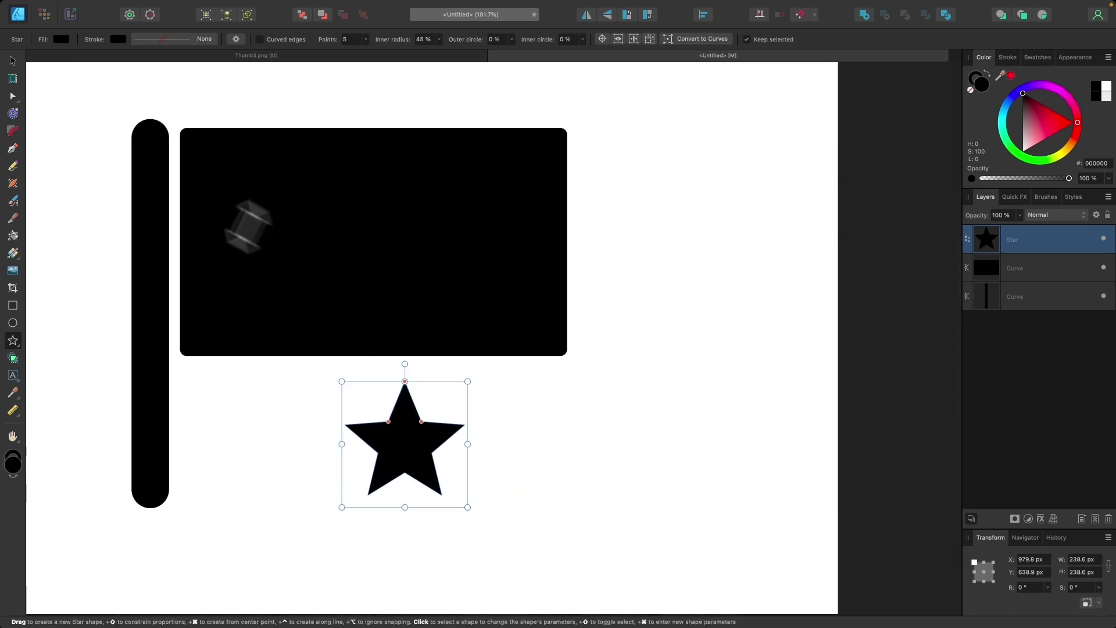
left_click(11, 60)
scroll(500, 333, "down", 1)
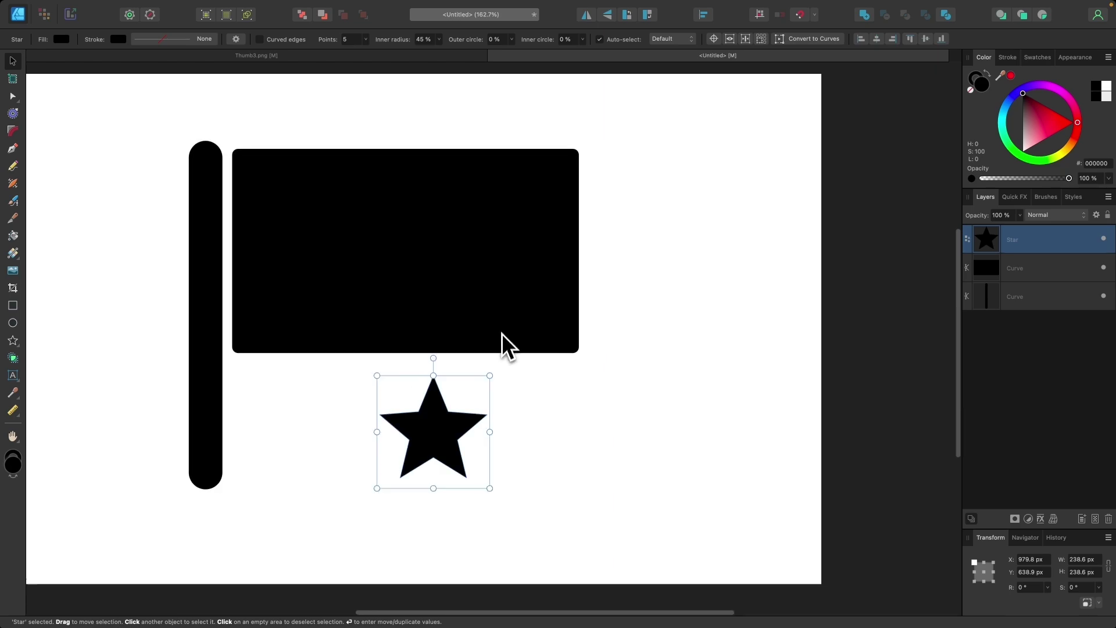
left_click_drag(466, 437, 424, 444)
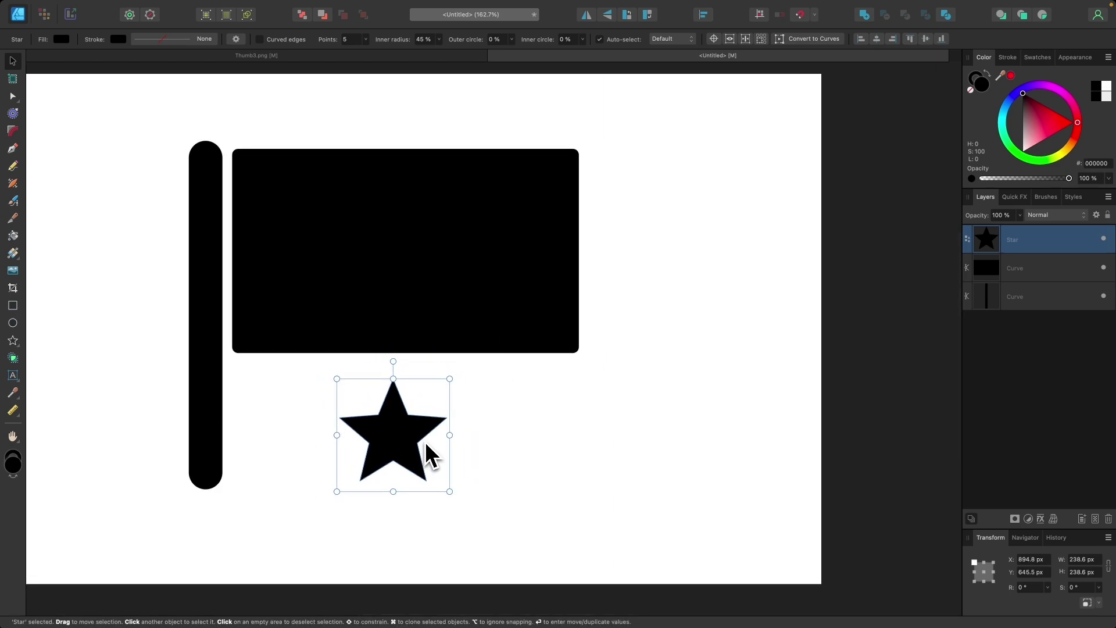
left_click(801, 42)
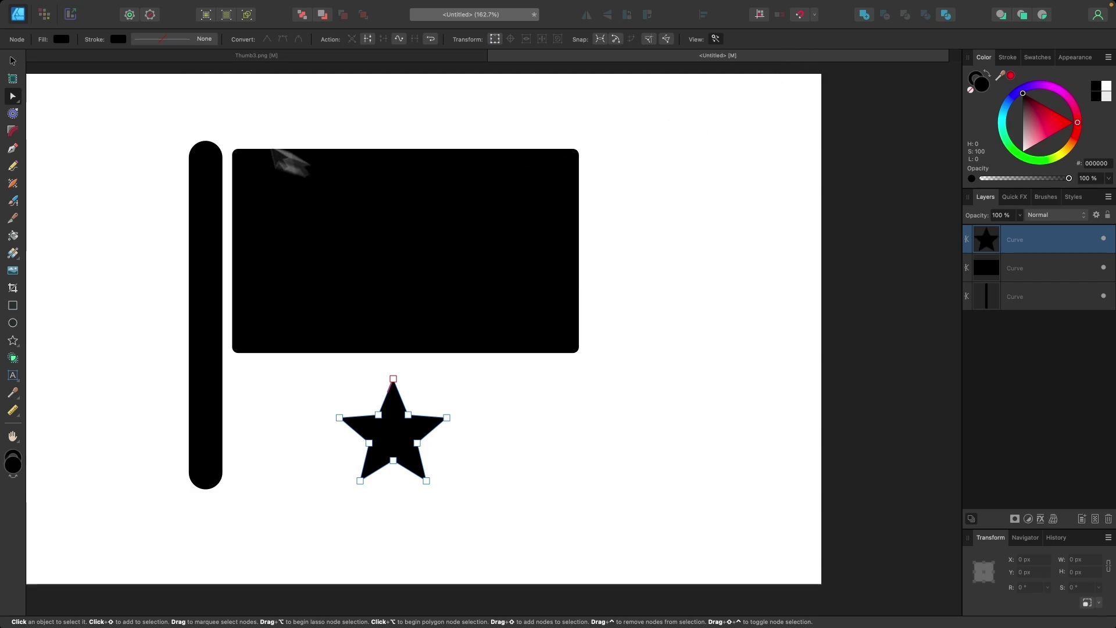
left_click(13, 60)
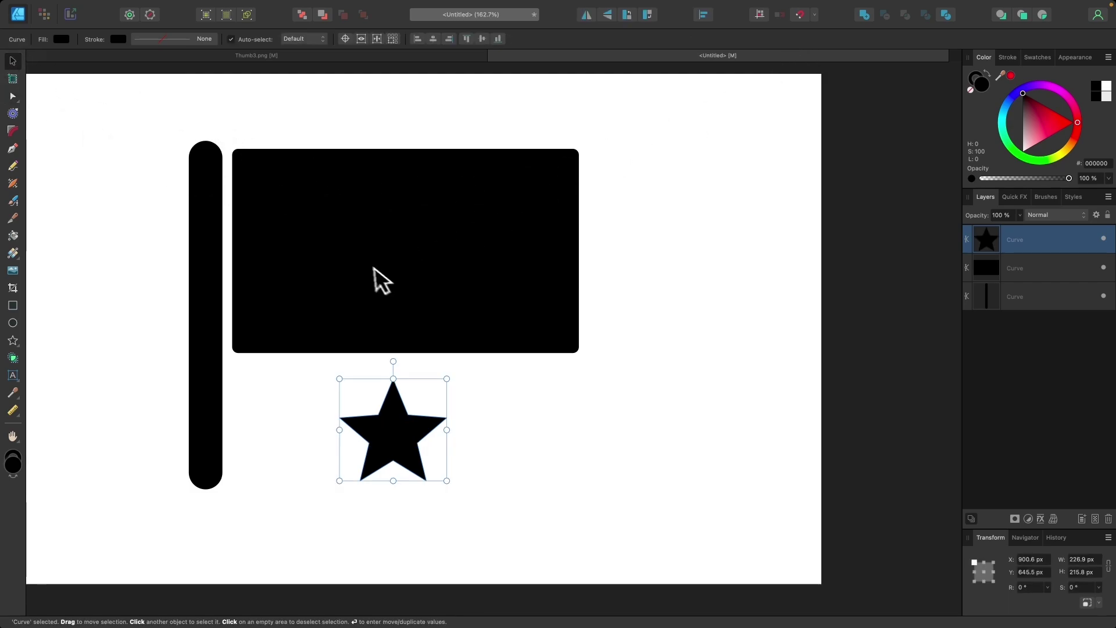
left_click(200, 5)
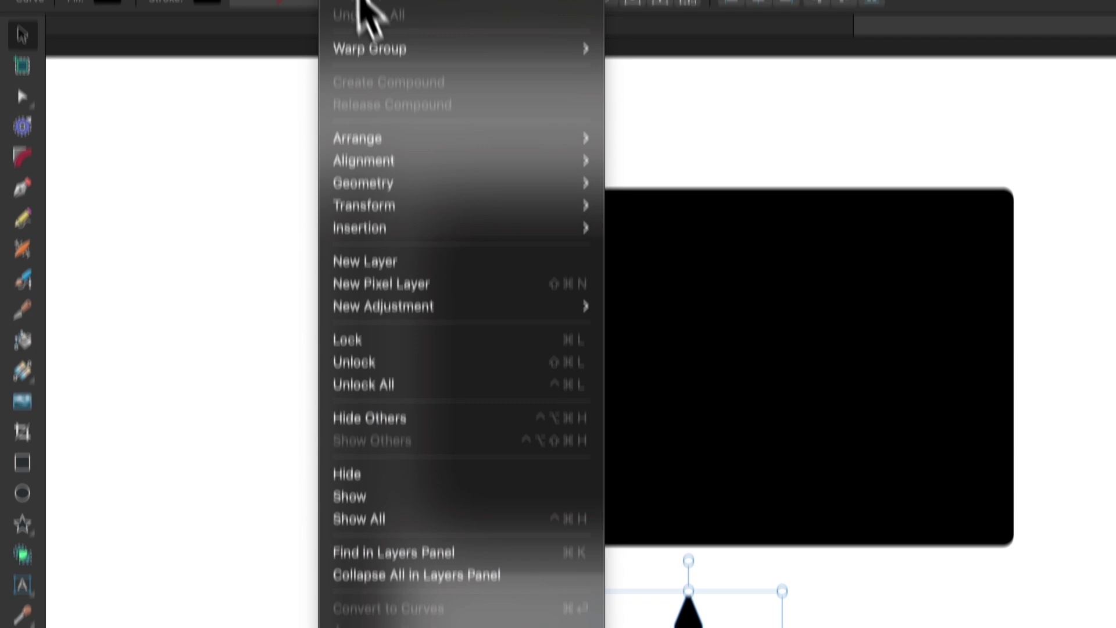
left_click(344, 9)
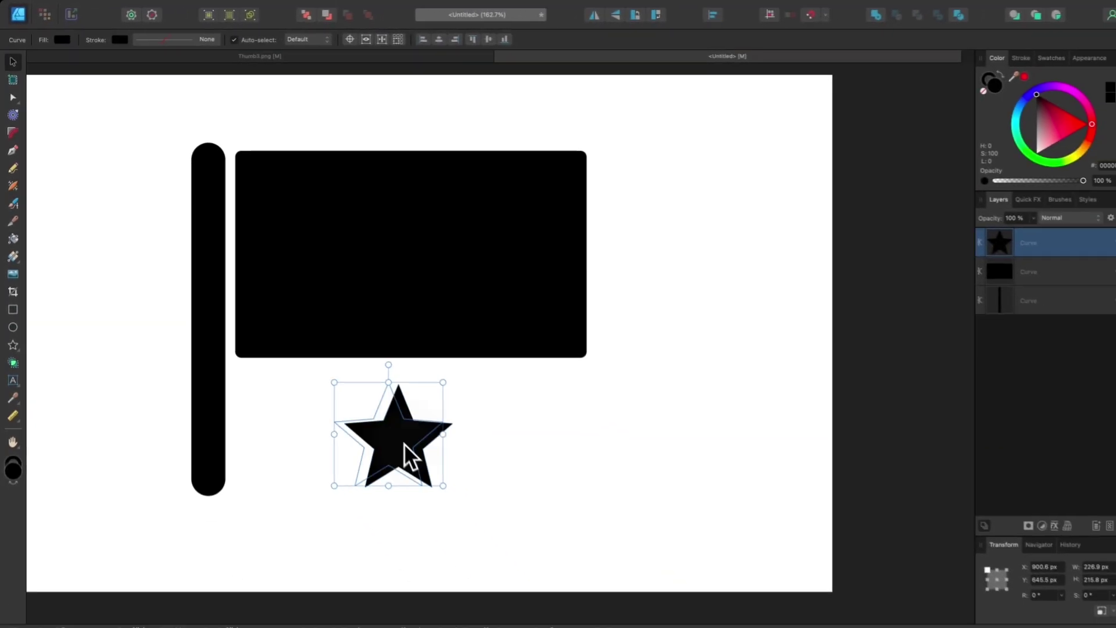
- Move the star up onto the flag rectangle and fill it with mid grey (878787)
left_click_drag(404, 443, 416, 244)
left_click_drag(1027, 136, 1003, 125)
right_click(378, 283)
left_click(329, 264)
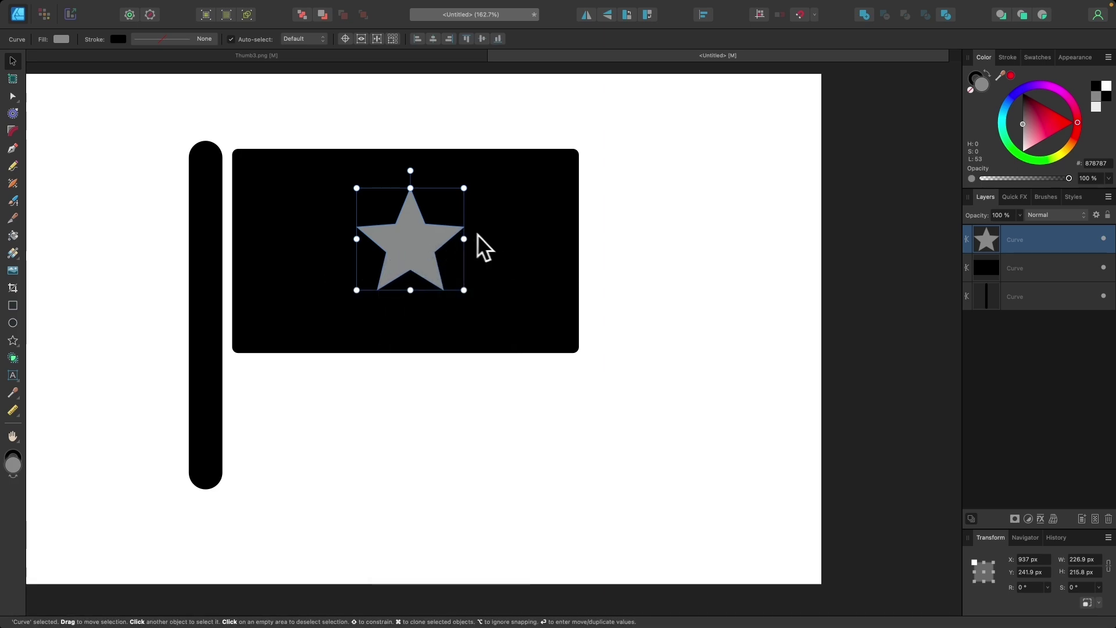
- Enlarge the star to about 300 by 285 px and place it near the middle of the flag
key("alt")
left_click_drag(464, 239, 414, 238)
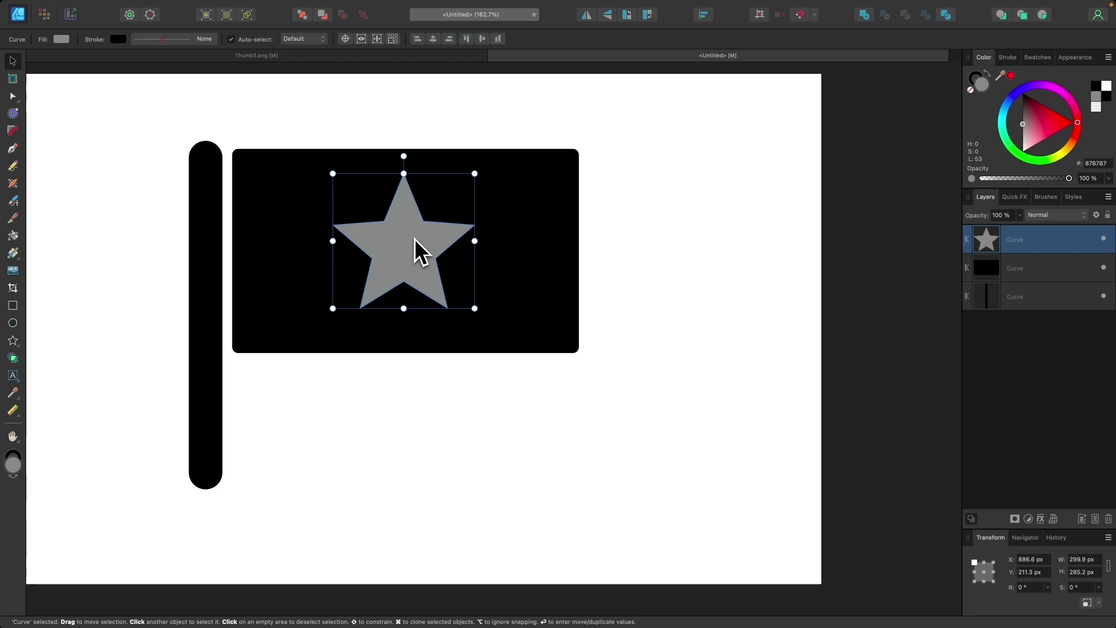
- Centre the star horizontally and vertically on the flag rectangle, and subtract it from the flag to cut a star-shaped hole
left_click(542, 174, "shift")
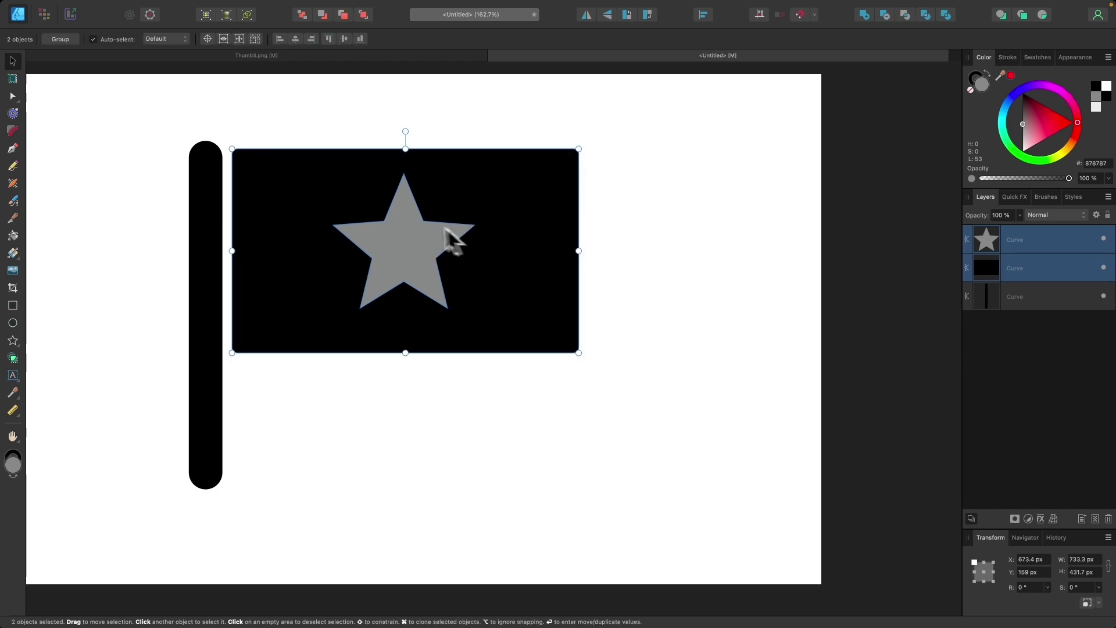
left_click(703, 16)
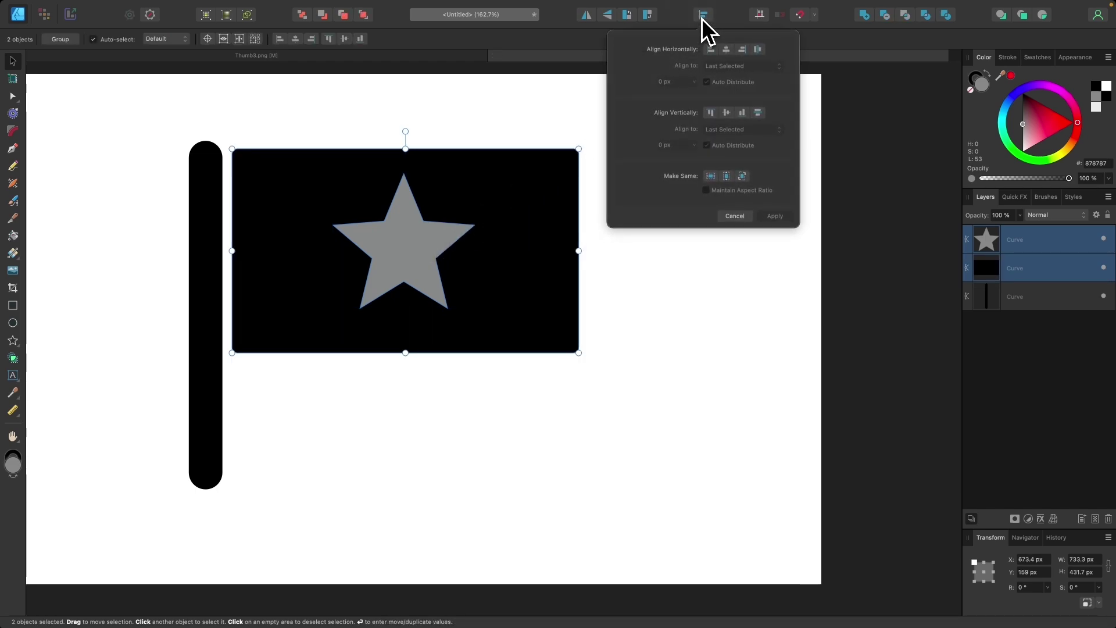
left_click(727, 50)
left_click(726, 113)
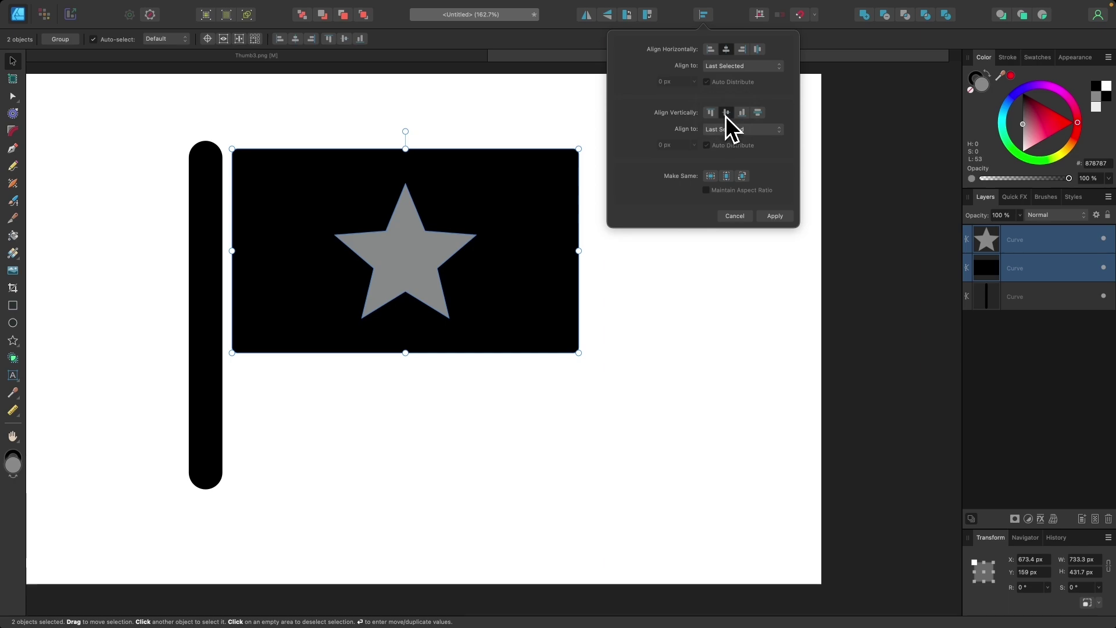
left_click(727, 26)
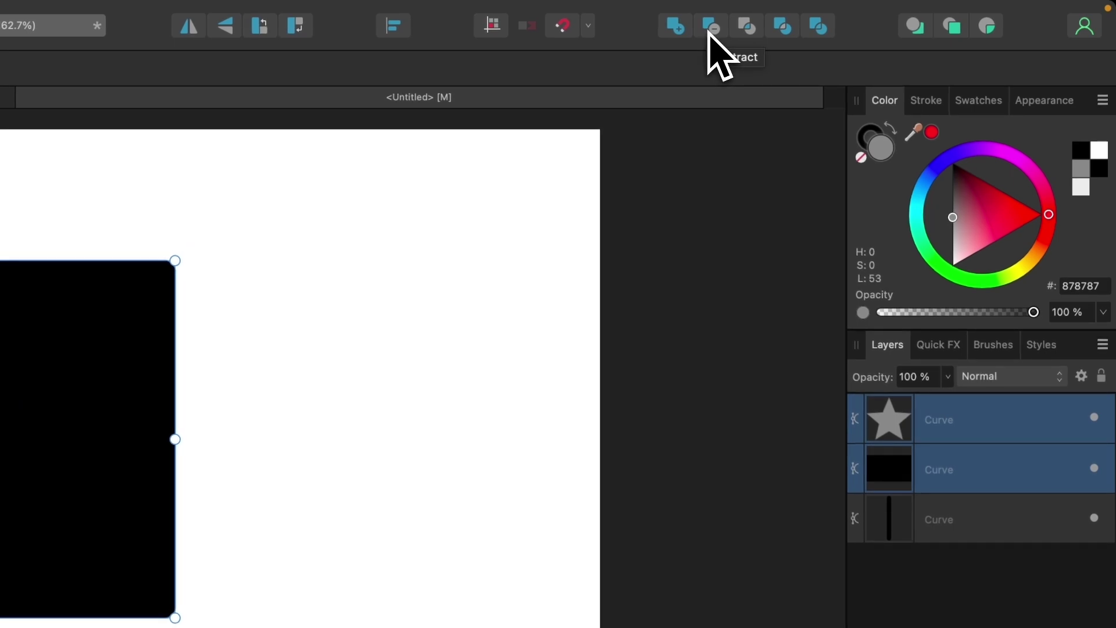
left_click(711, 26)
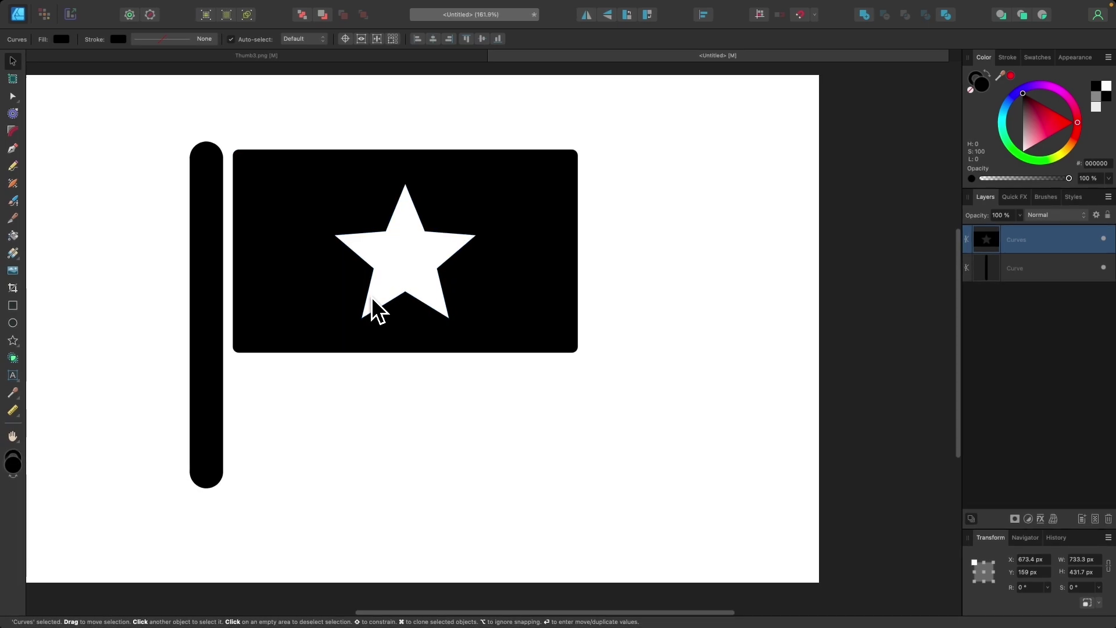
- Apply a Quad warp to the flag and bend its top edge into a wave, up near the pole and down near the far end
scroll(371, 297, "down", 2)
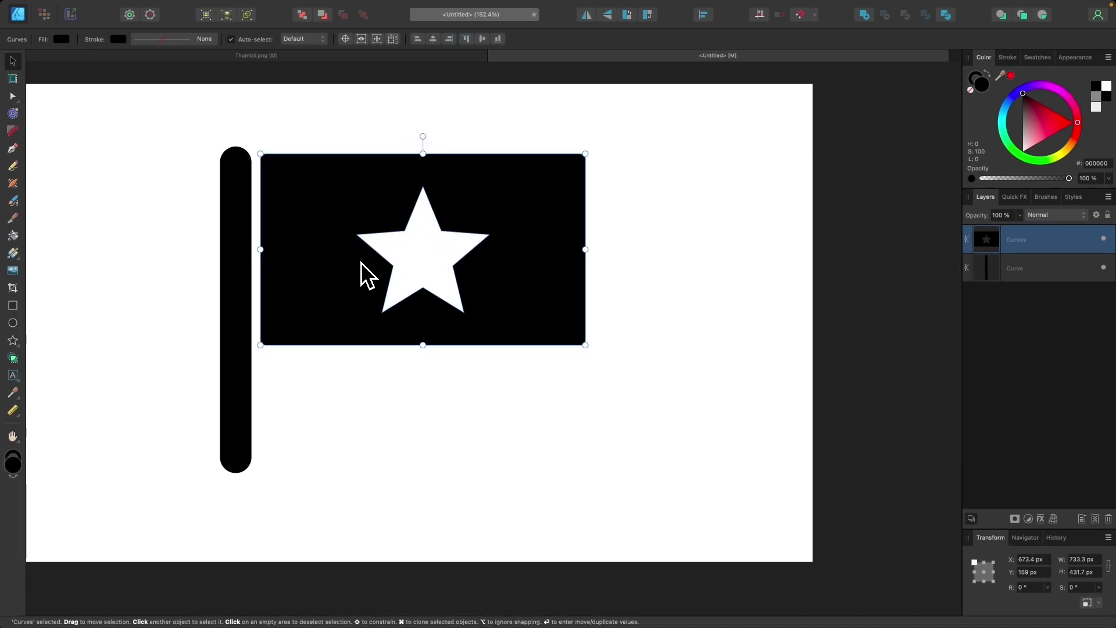
scroll(358, 250, "up", 2)
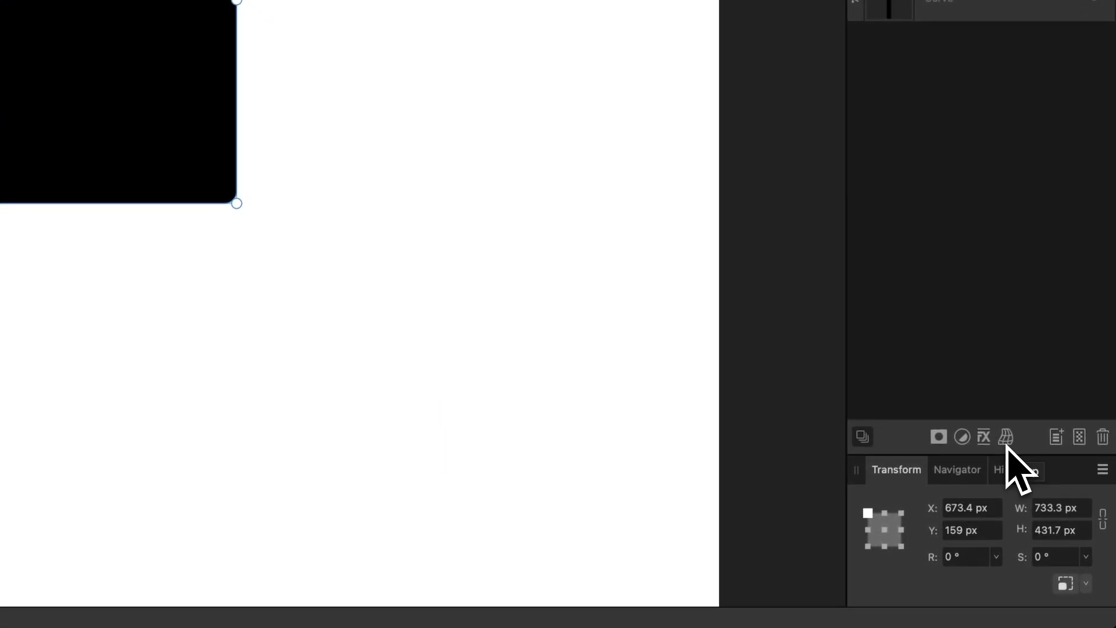
left_click(1006, 441)
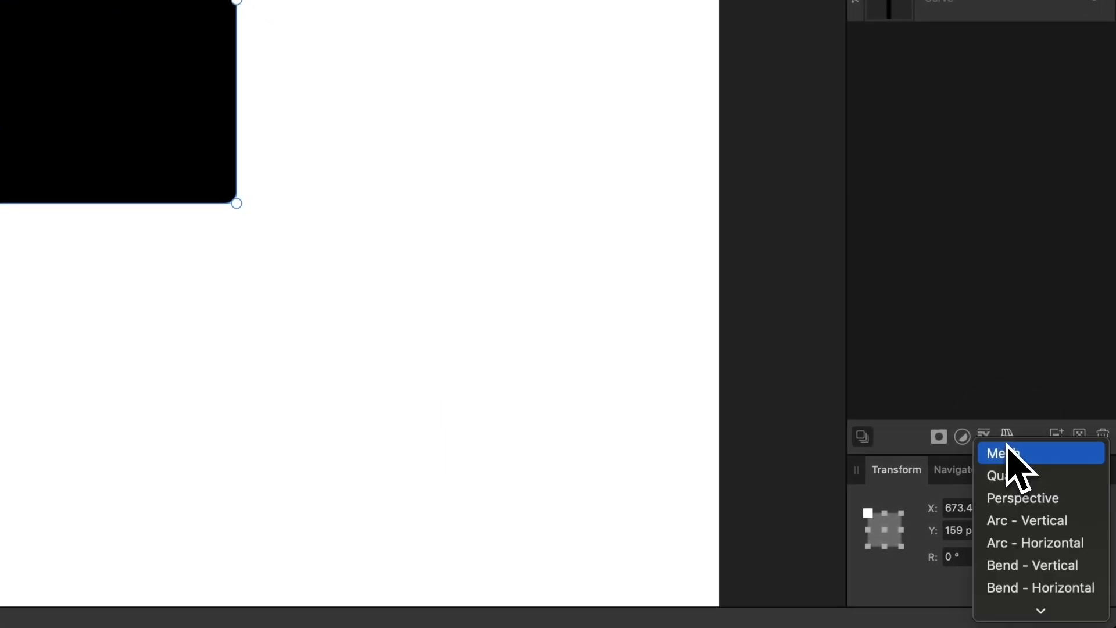
left_click(1019, 477)
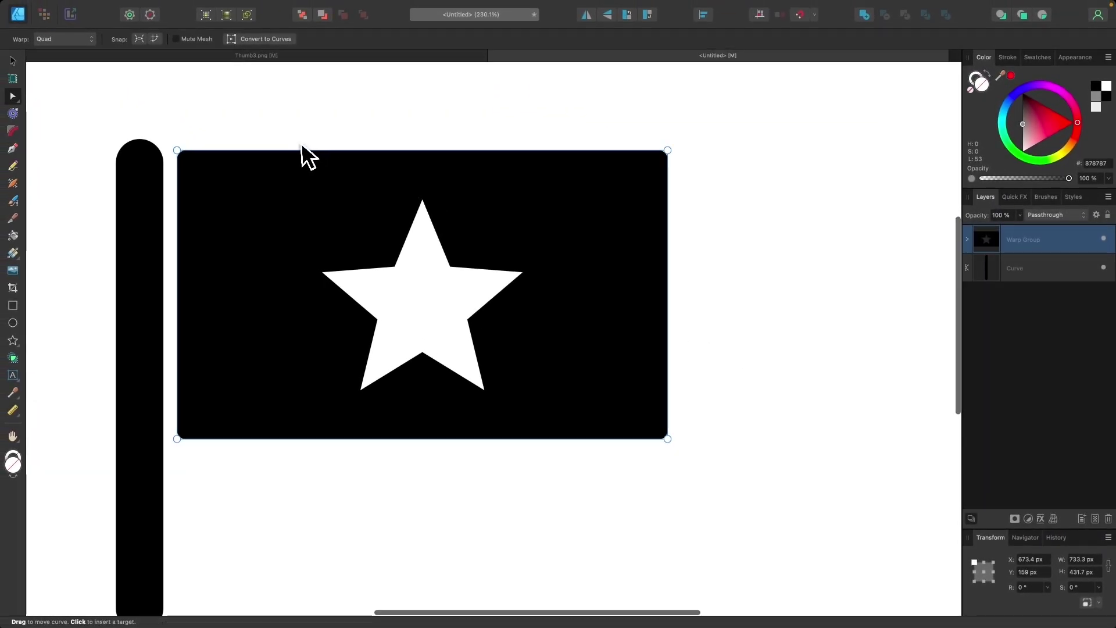
left_click_drag(299, 153, 294, 116)
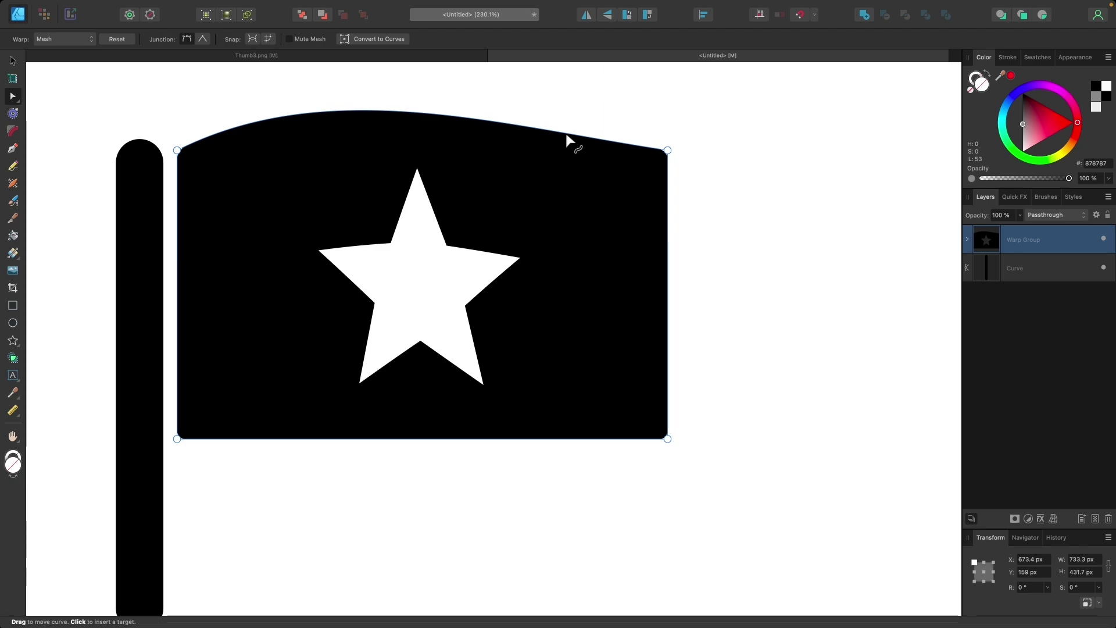
left_click_drag(568, 140, 564, 158)
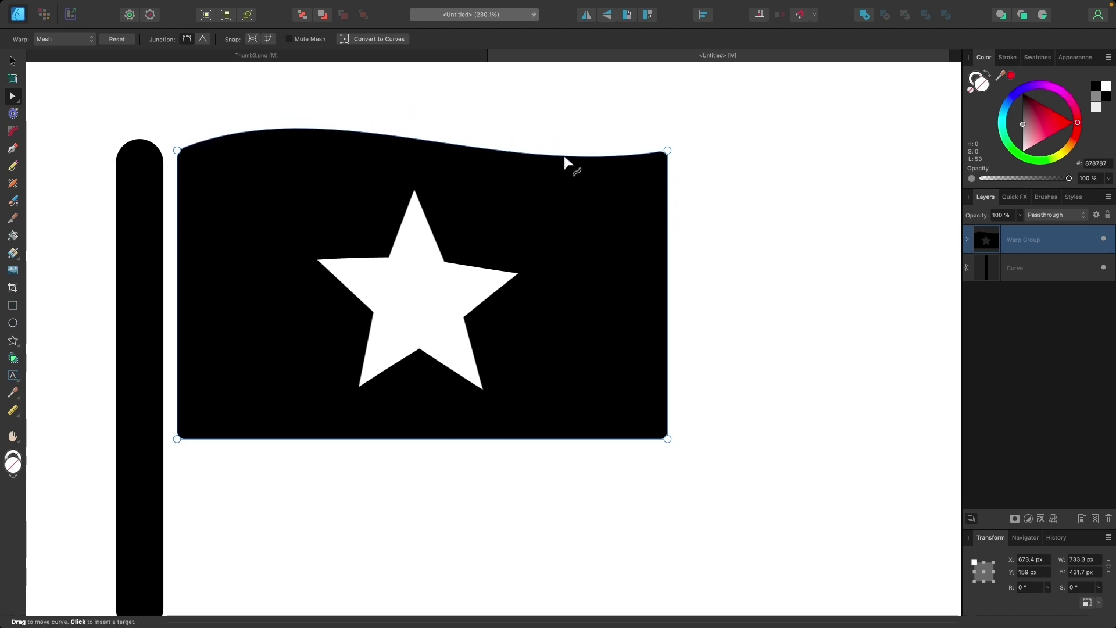
- Deepen the wave in the flag's top edge with the warp handles of its two upper corners
left_click(668, 151)
left_click_drag(491, 181, 499, 217)
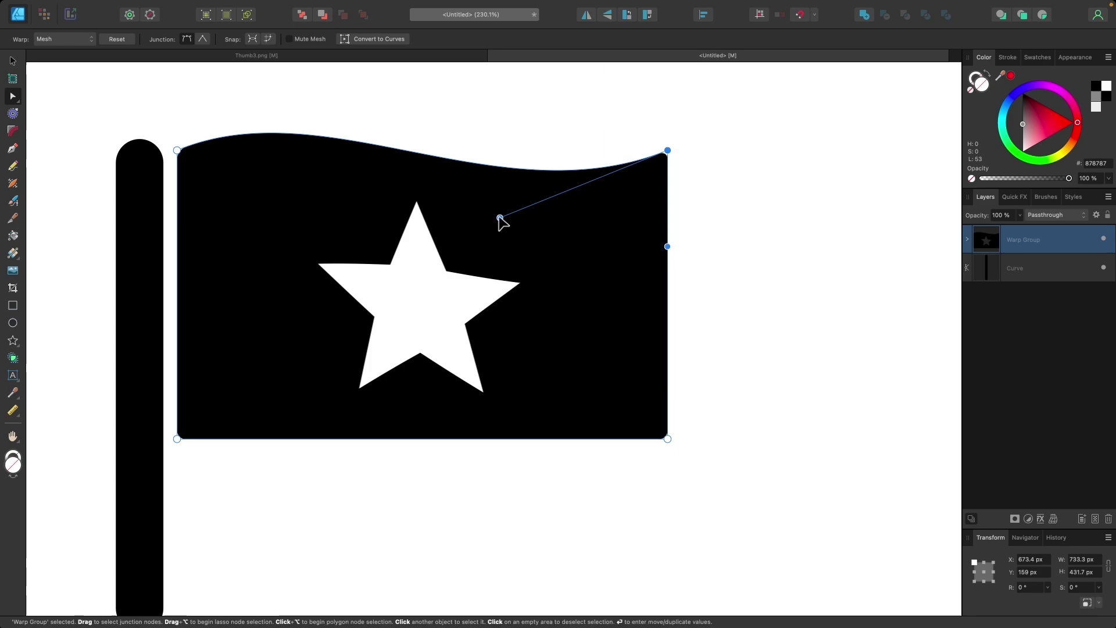
left_click(176, 151)
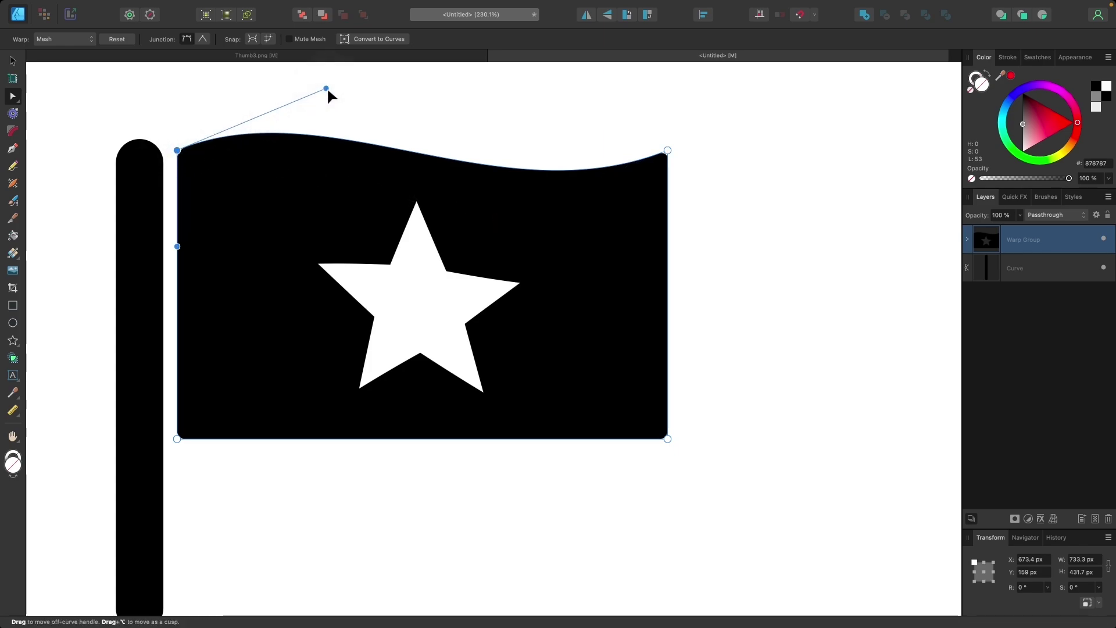
left_click_drag(327, 87, 337, 68)
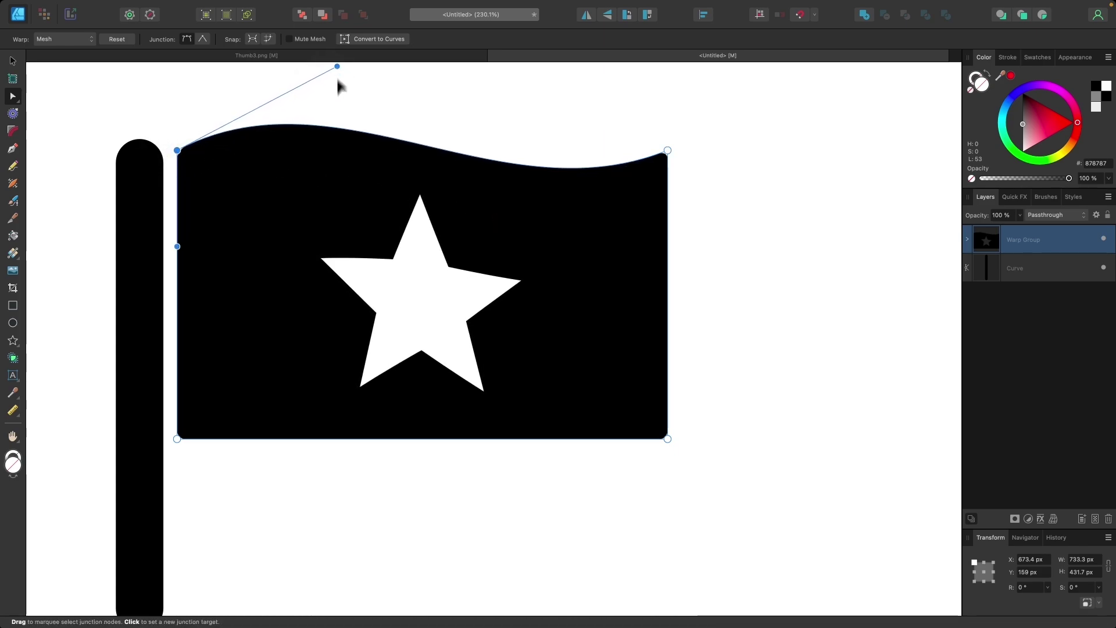
- Bend the flag's bottom edge into a matching wave, up near the pole and down near the far end
left_click_drag(306, 443, 304, 416)
left_click(178, 439)
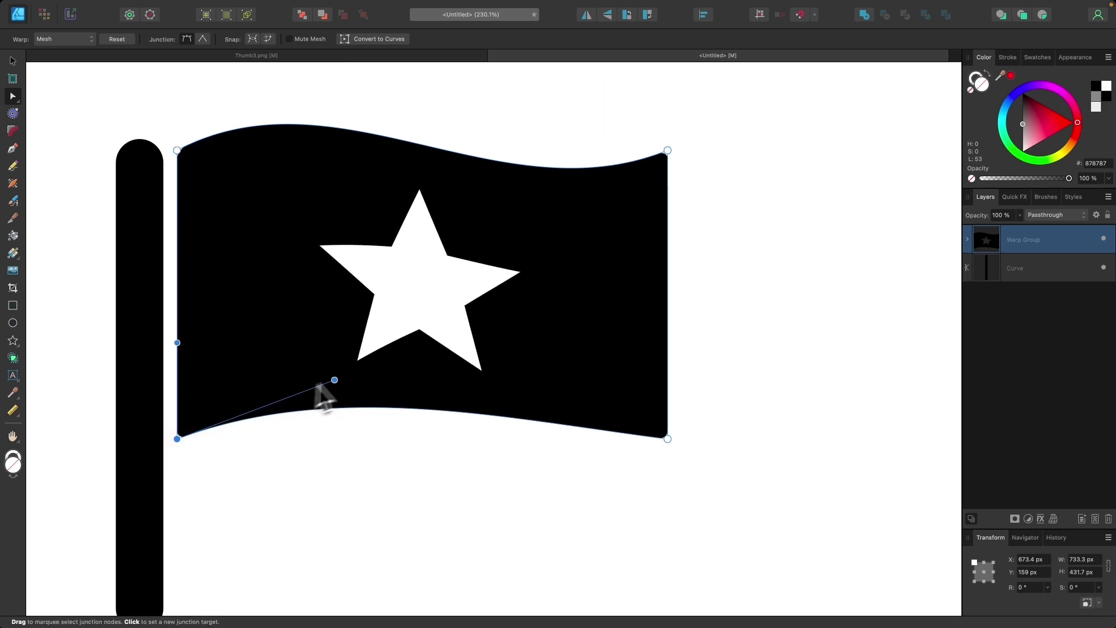
left_click_drag(336, 380, 302, 357)
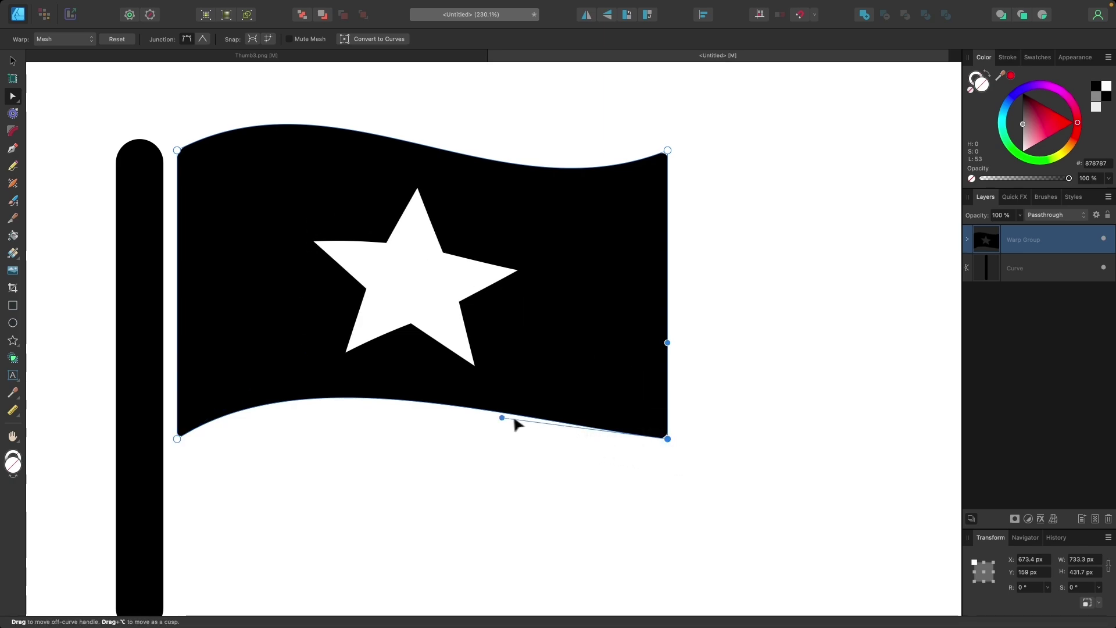
left_click_drag(501, 417, 510, 484)
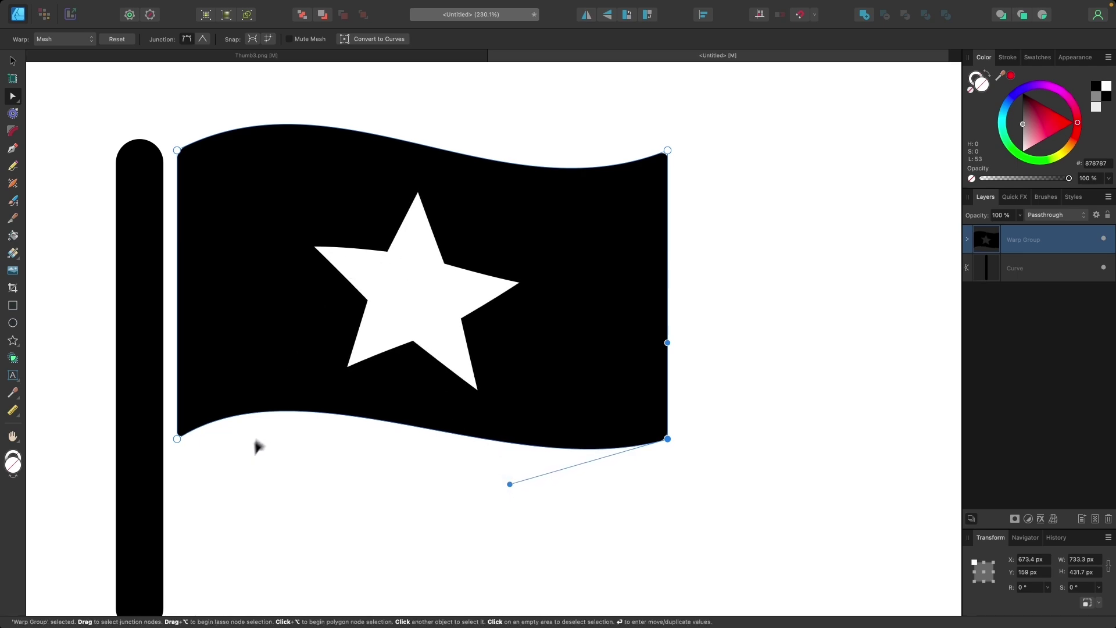
left_click(177, 439)
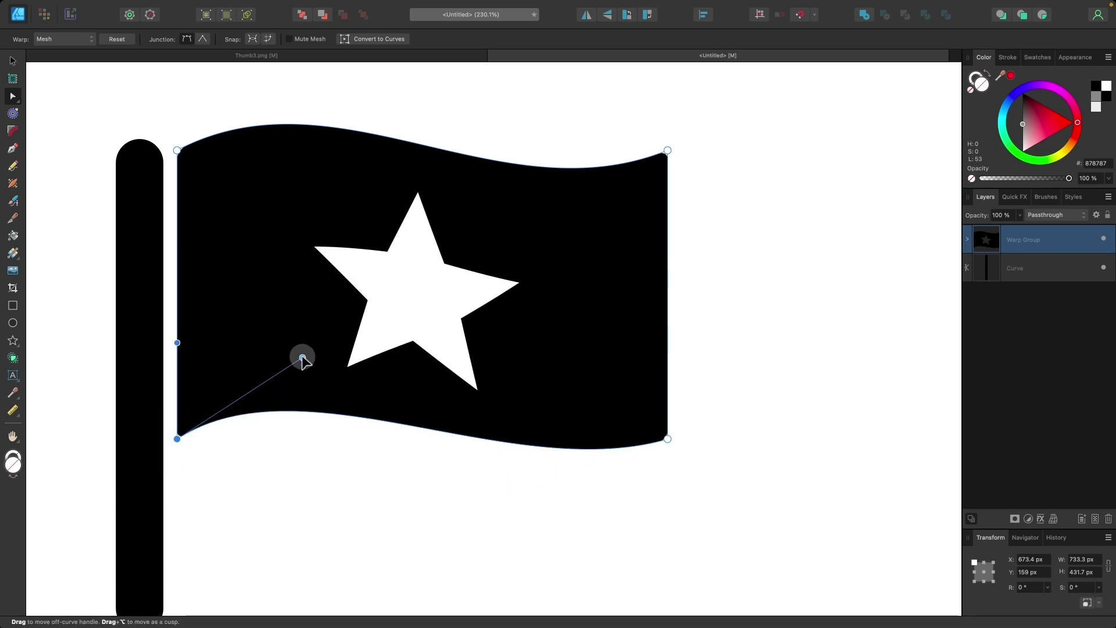
left_click_drag(302, 357, 314, 348)
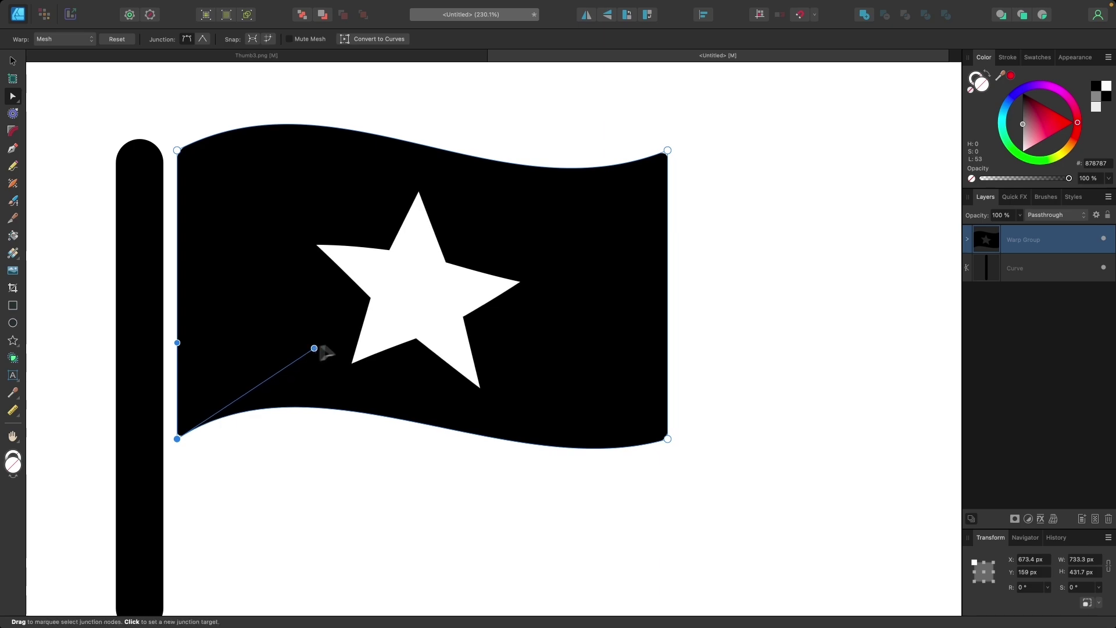
- Convert the warped flag to curves and deselect it
scroll(327, 352, "down", 5)
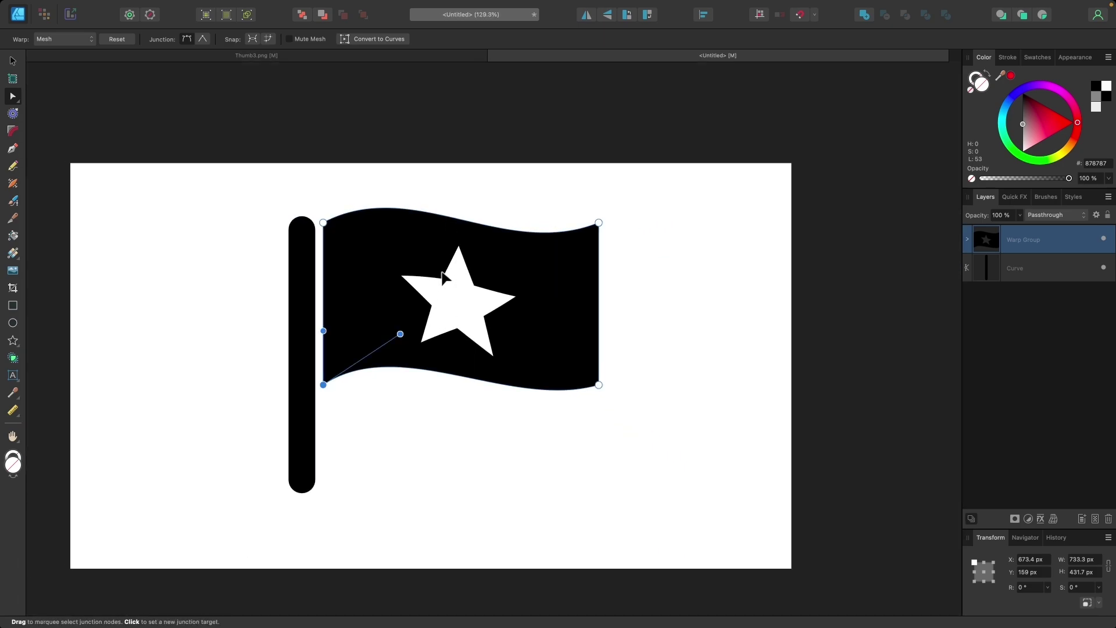
left_click(377, 39)
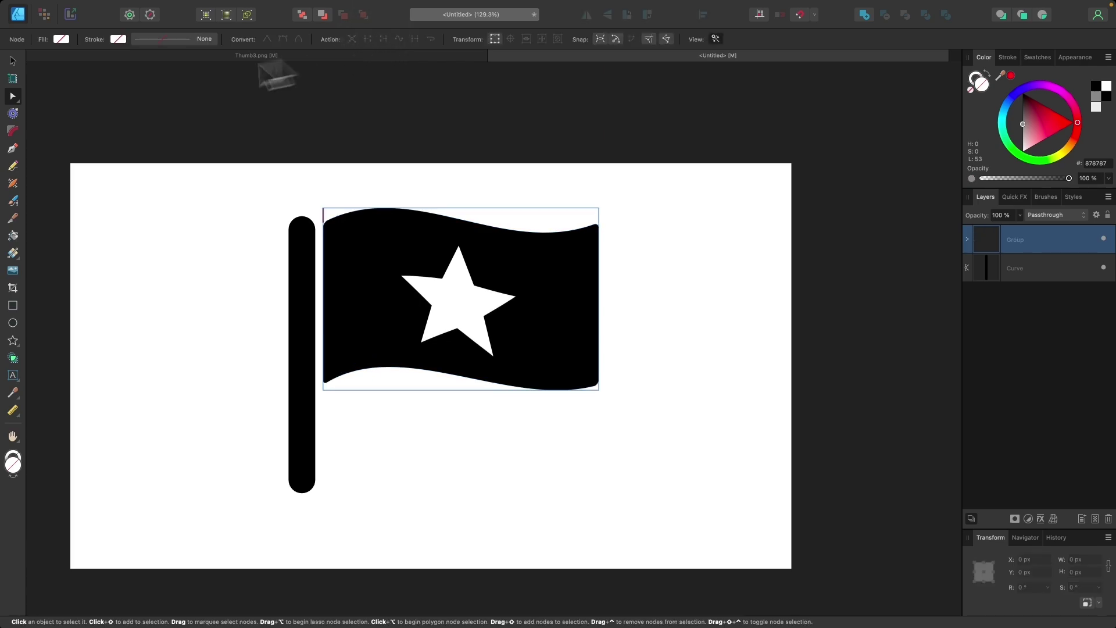
left_click(13, 60)
left_click(117, 211)
scroll(194, 312, "down", 3)
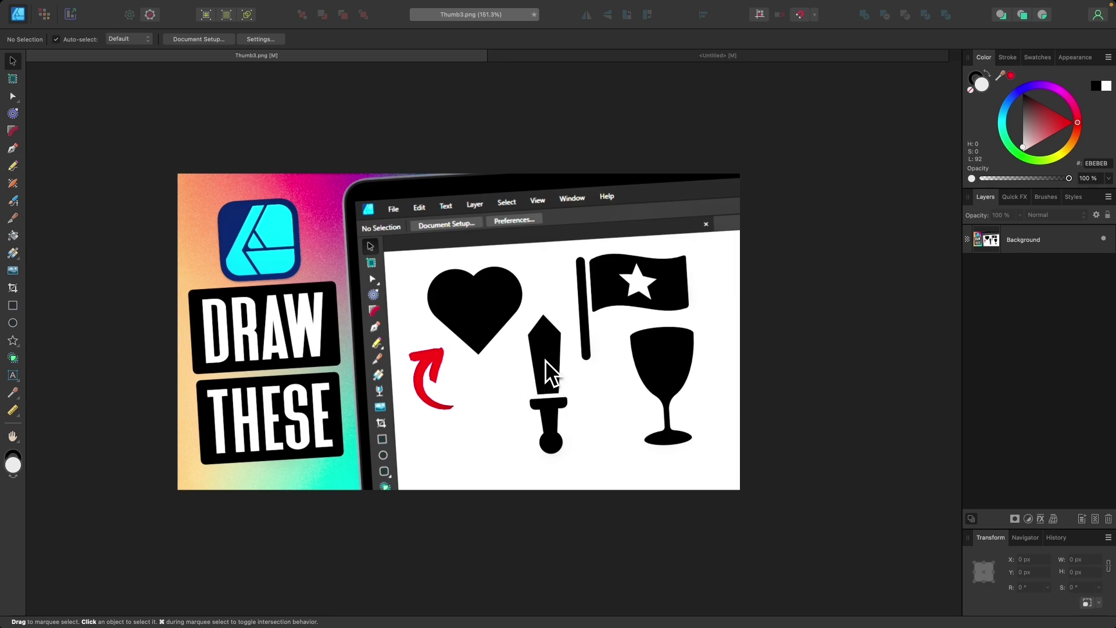
- Draw a regular six-sided polygon about 324 px in size on the blank untitled canvas
left_click(593, 56)
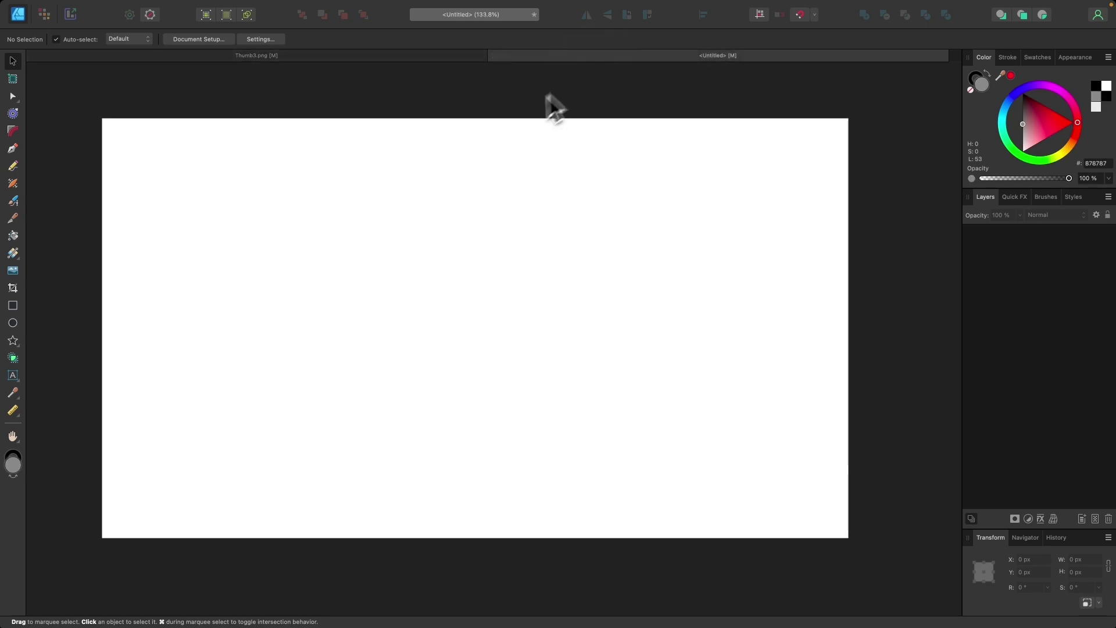
left_click(18, 341)
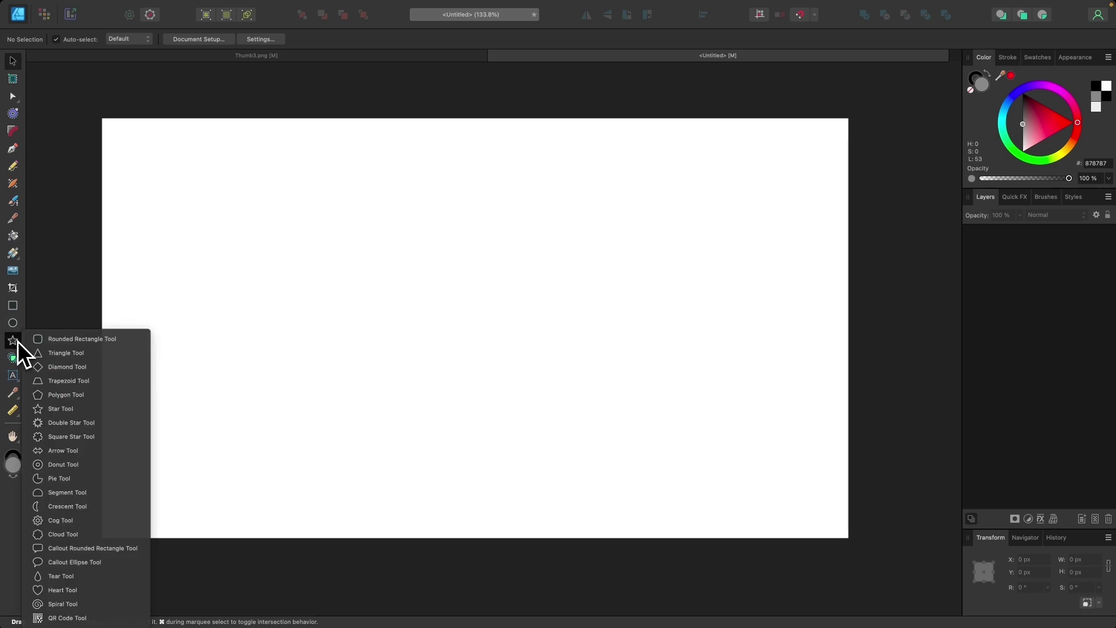
left_click(70, 396)
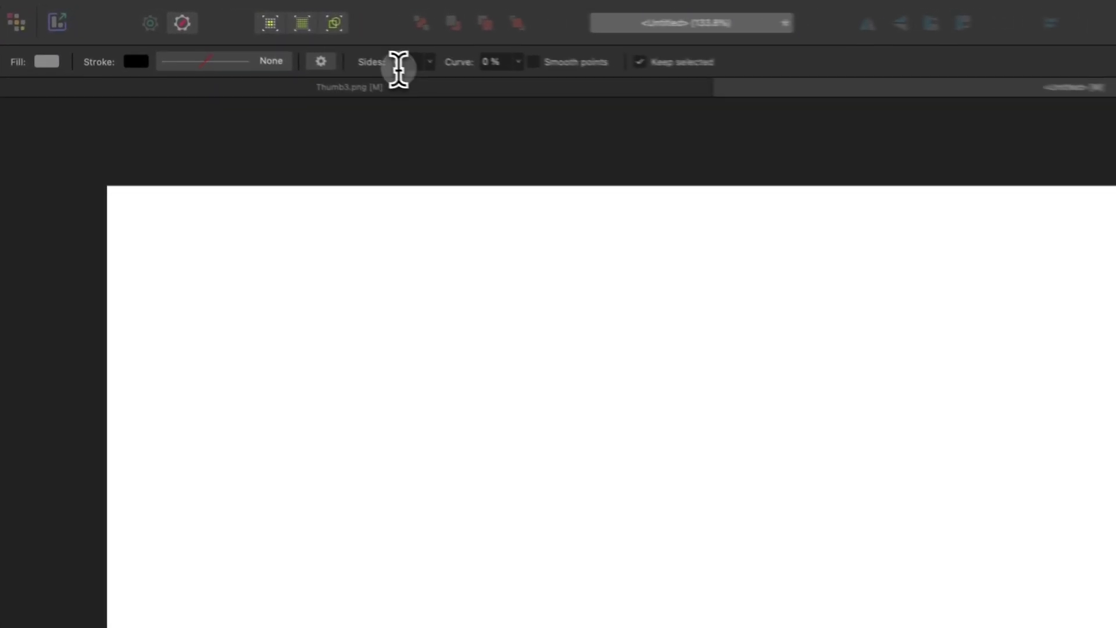
left_click(291, 39)
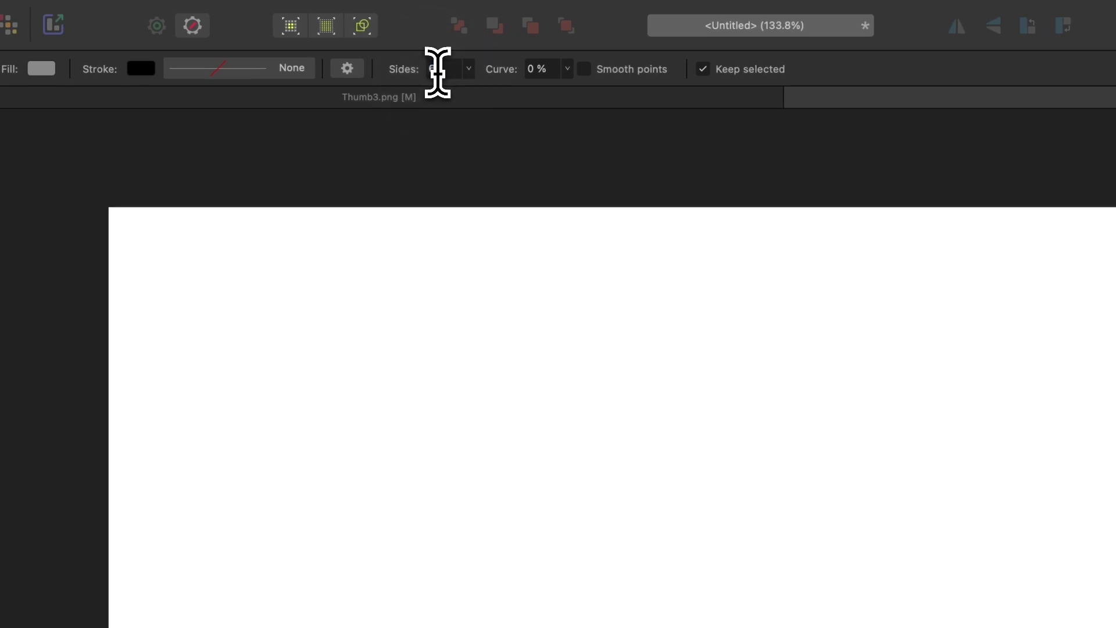
type("6")
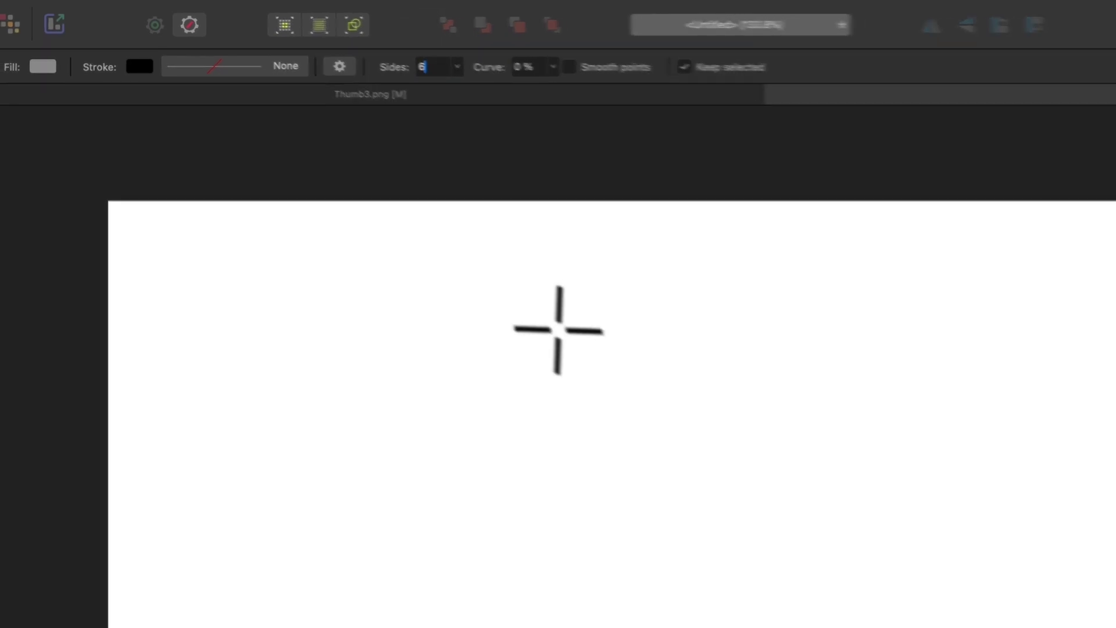
left_click_drag(613, 396, 870, 569)
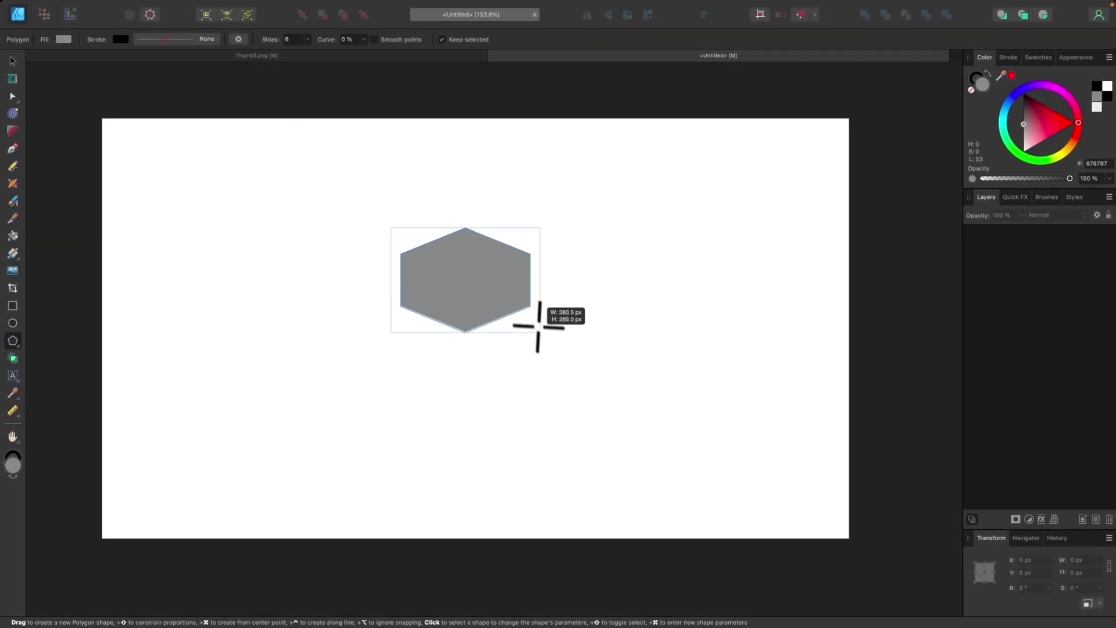
left_click_drag(538, 327, 510, 360)
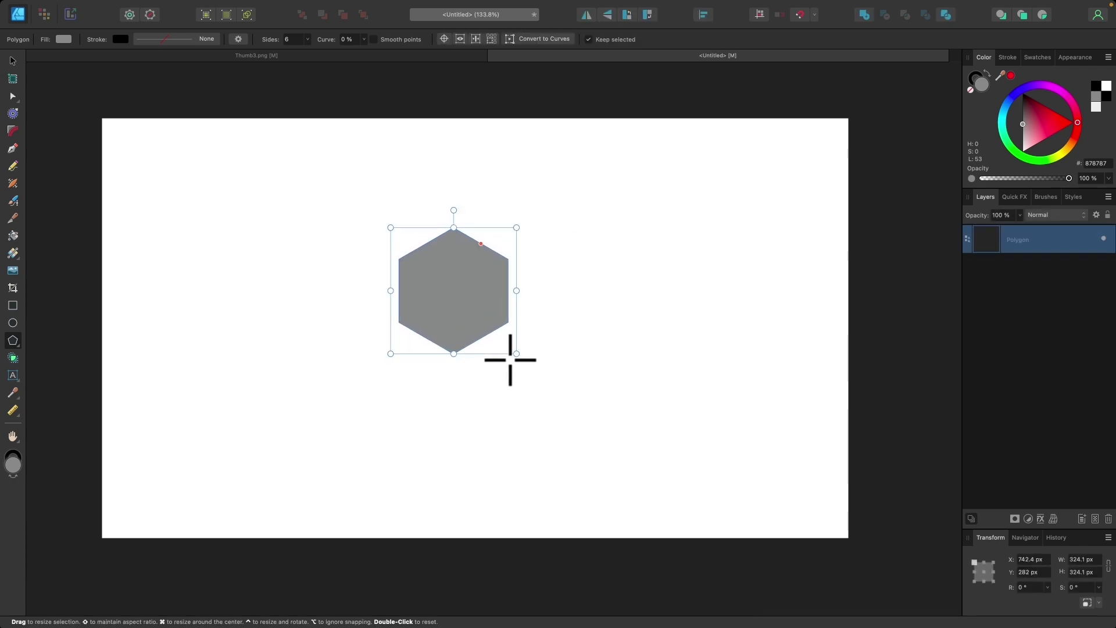
- Convert the hexagon to curves and stretch it vertically by moving its lower three nodes down and its upper three up
scroll(510, 360, "up", 1)
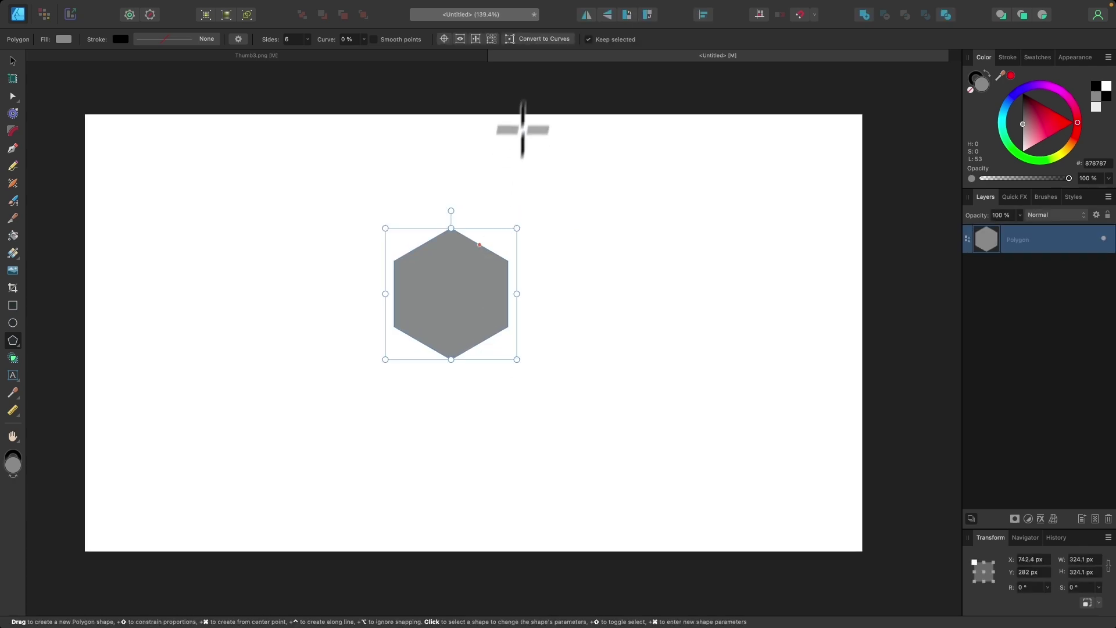
left_click(543, 42)
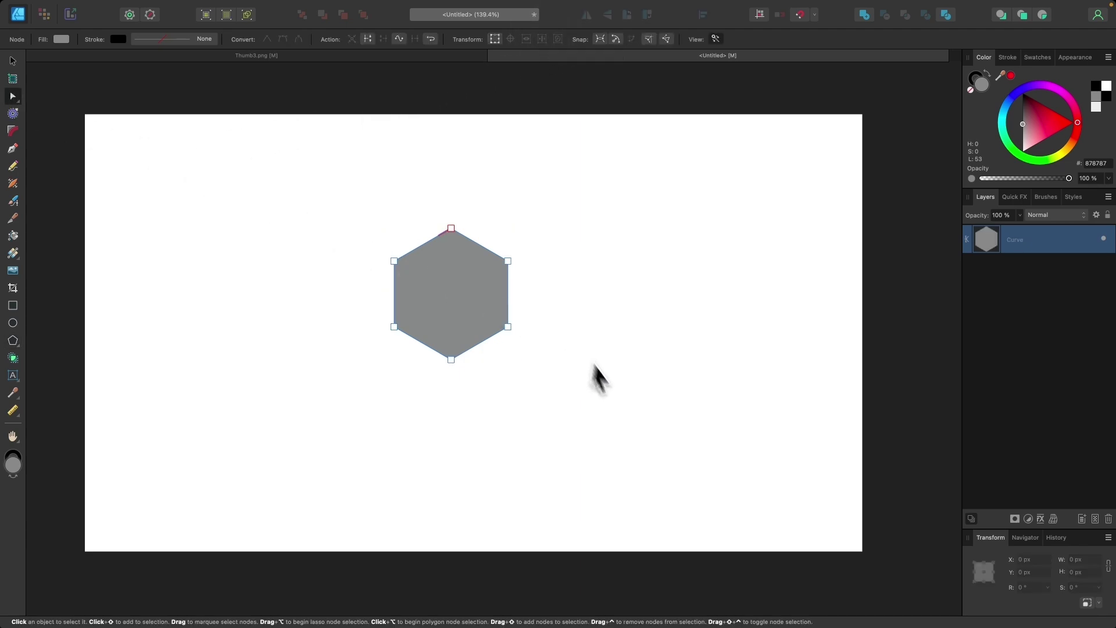
left_click_drag(663, 451, 308, 300)
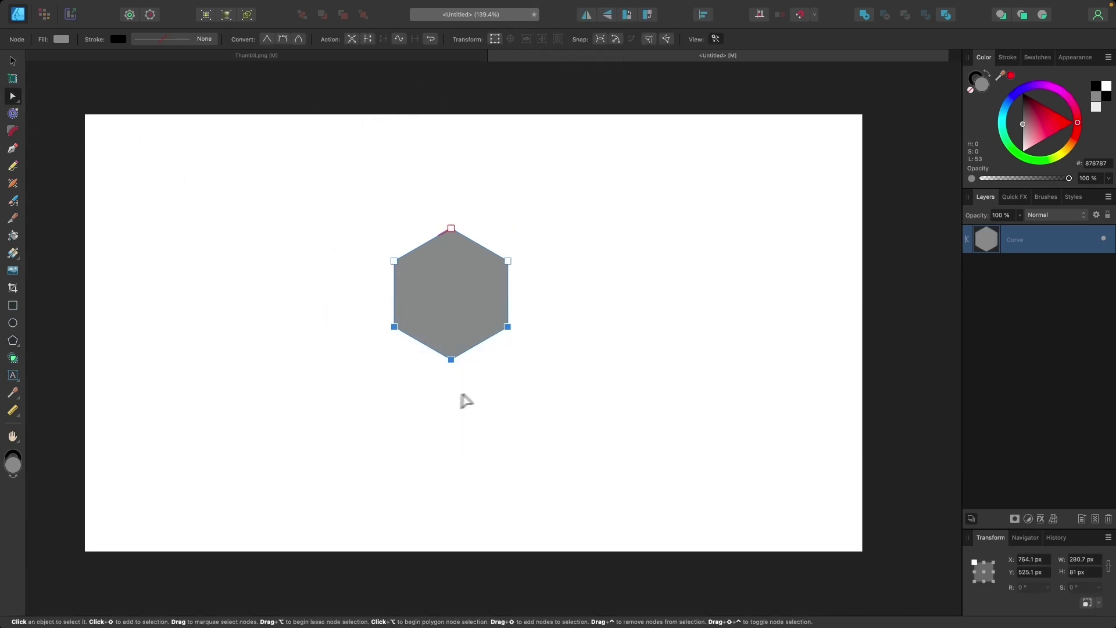
left_click_drag(452, 359, 457, 488)
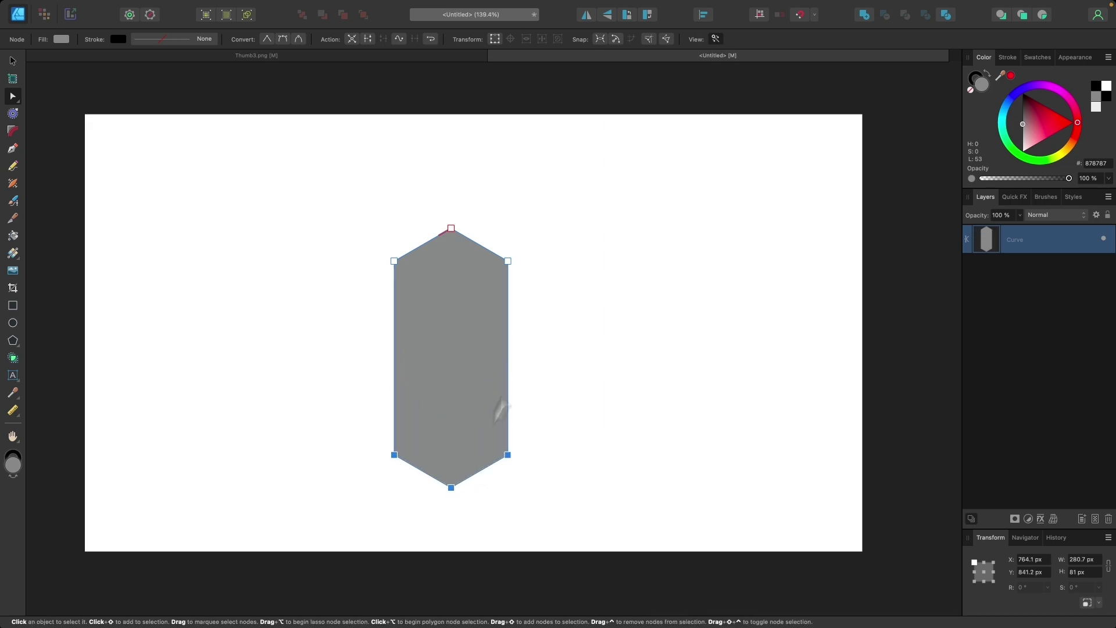
left_click_drag(597, 290, 203, 197)
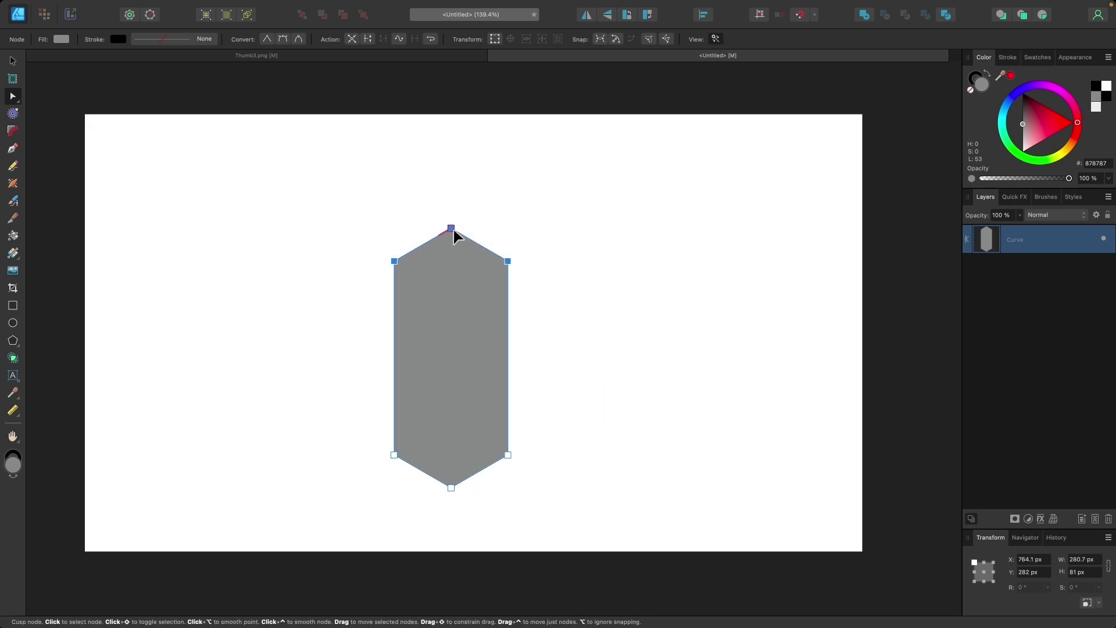
left_click_drag(453, 228, 452, 150)
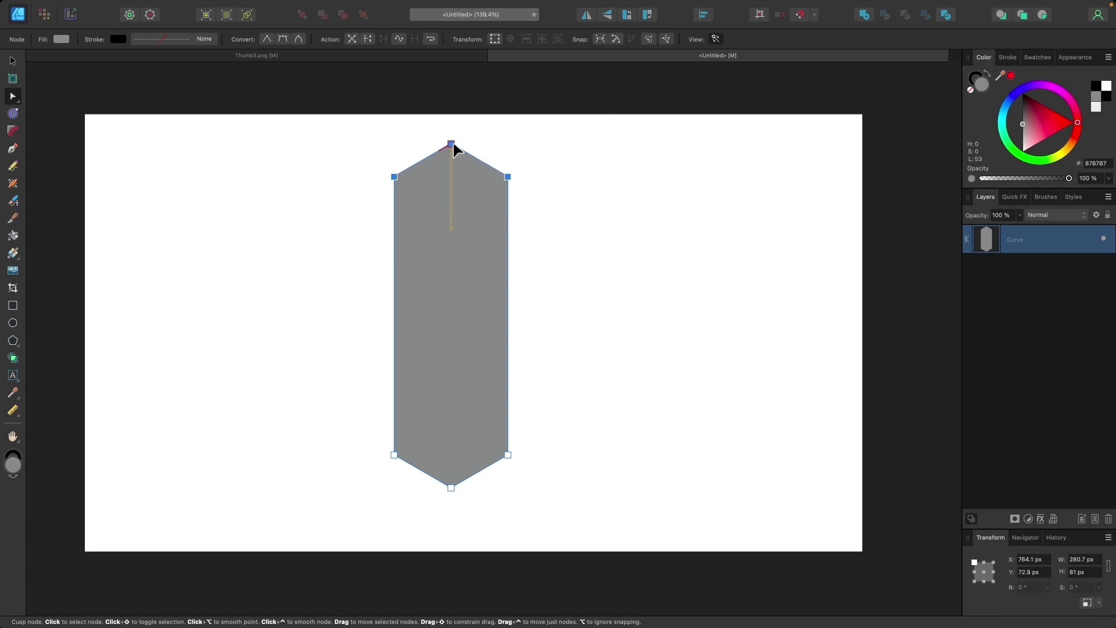
- Scale the lower three nodes around their centre to about 82 by 24 px to taper the shape
left_click_drag(583, 527, 228, 428)
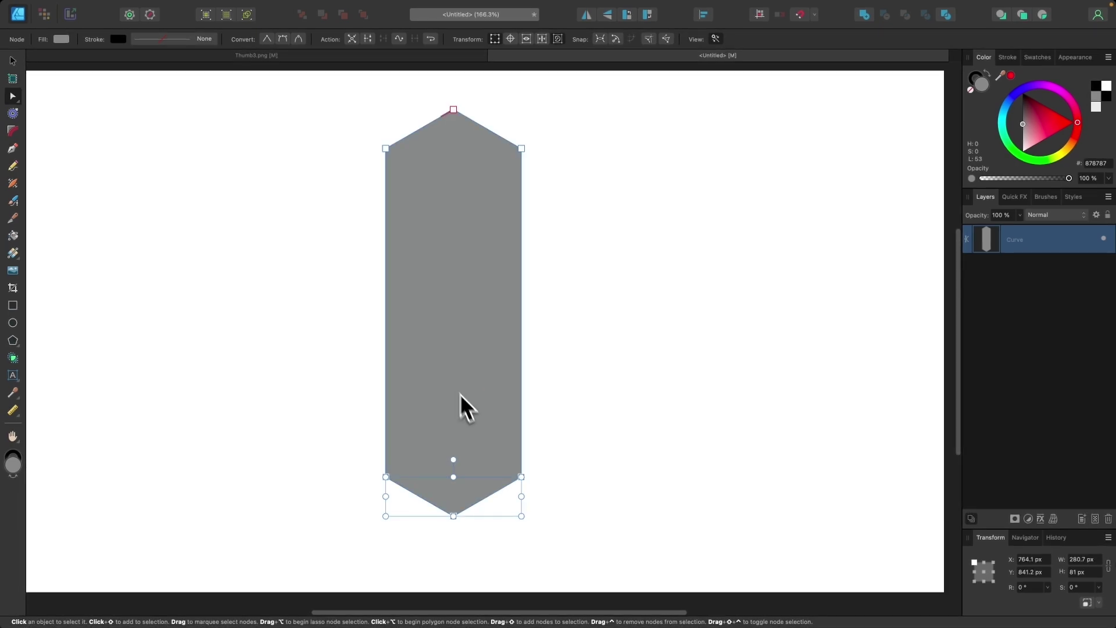
left_click_drag(523, 516, 495, 502)
left_click_drag(503, 508, 476, 499)
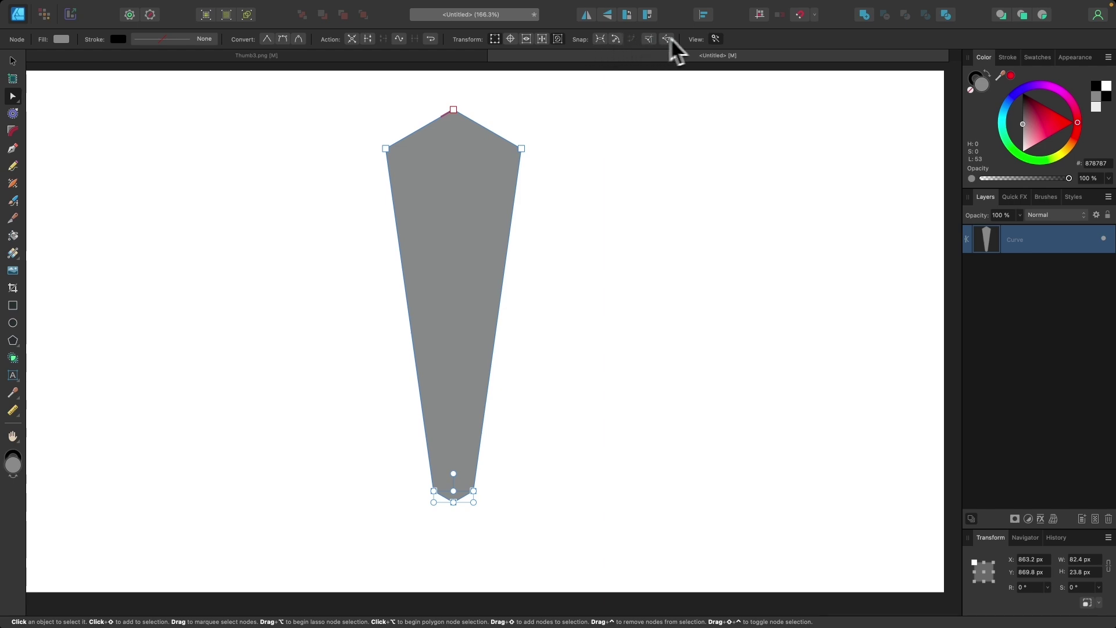
key("Escape")
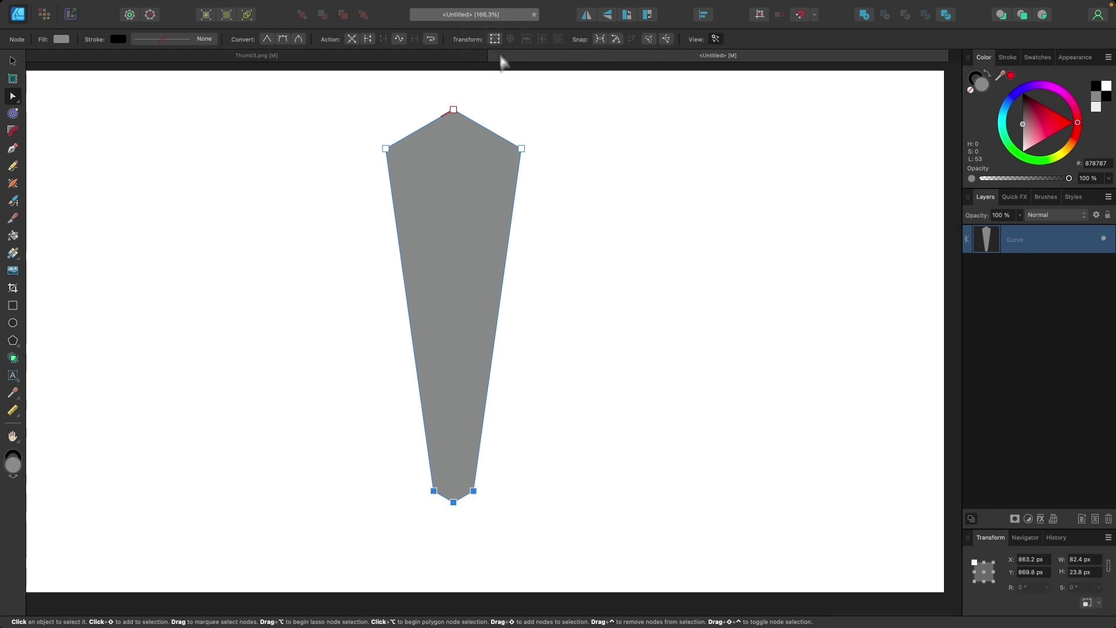
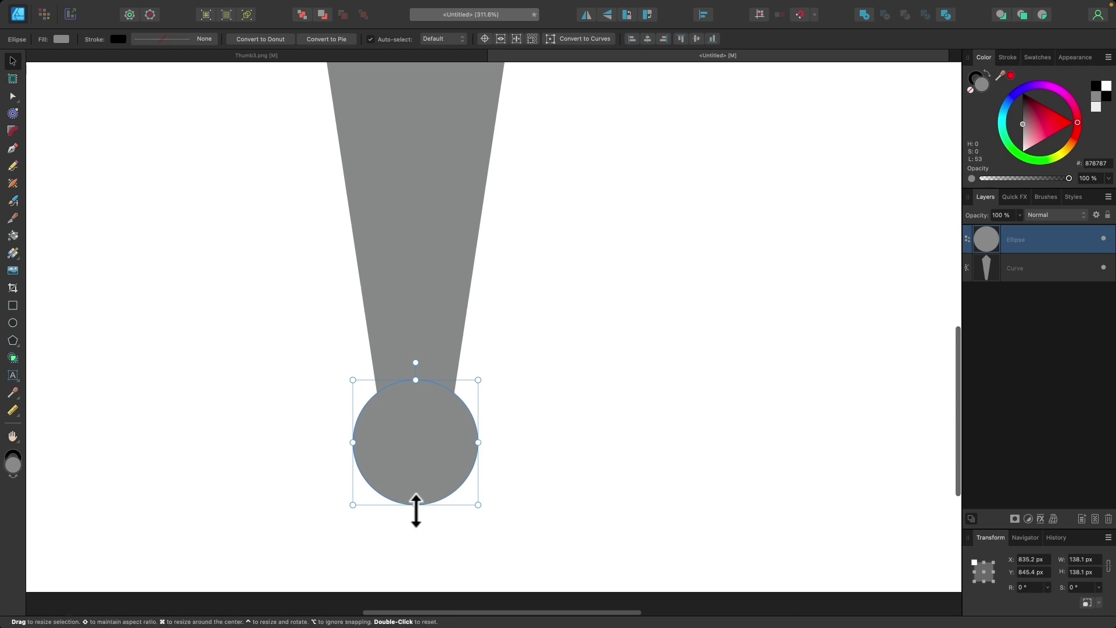
- Shrink the circle at the shape's narrow end to about 102 px and centre it horizontally with the tapered shape
left_click_drag(416, 507, 429, 473)
scroll(442, 372, "down", 5)
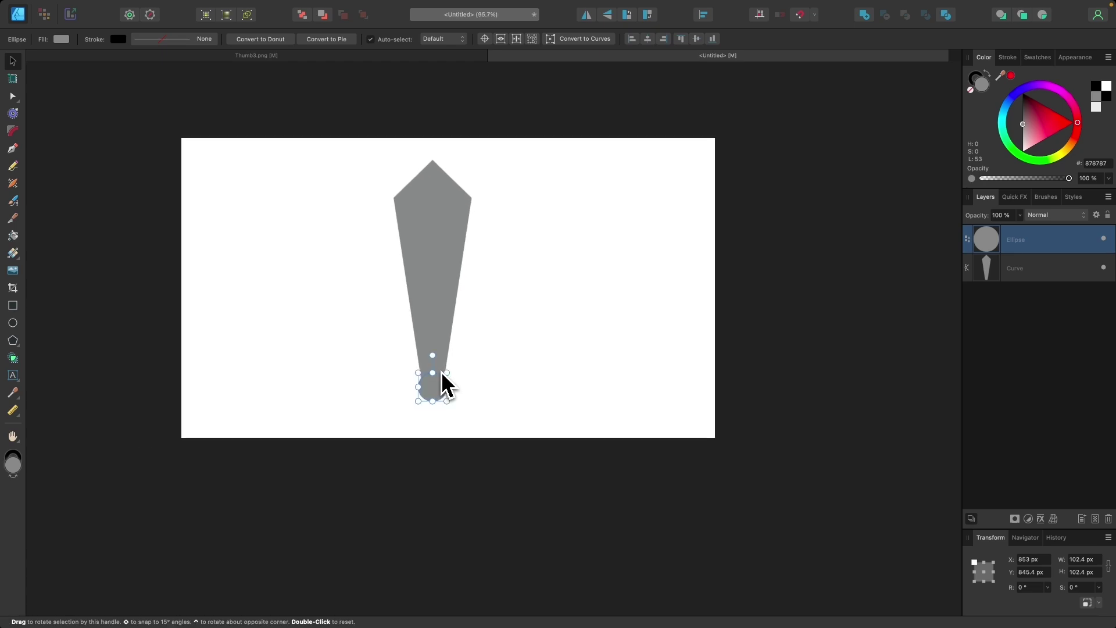
left_click_drag(416, 304, 305, 113)
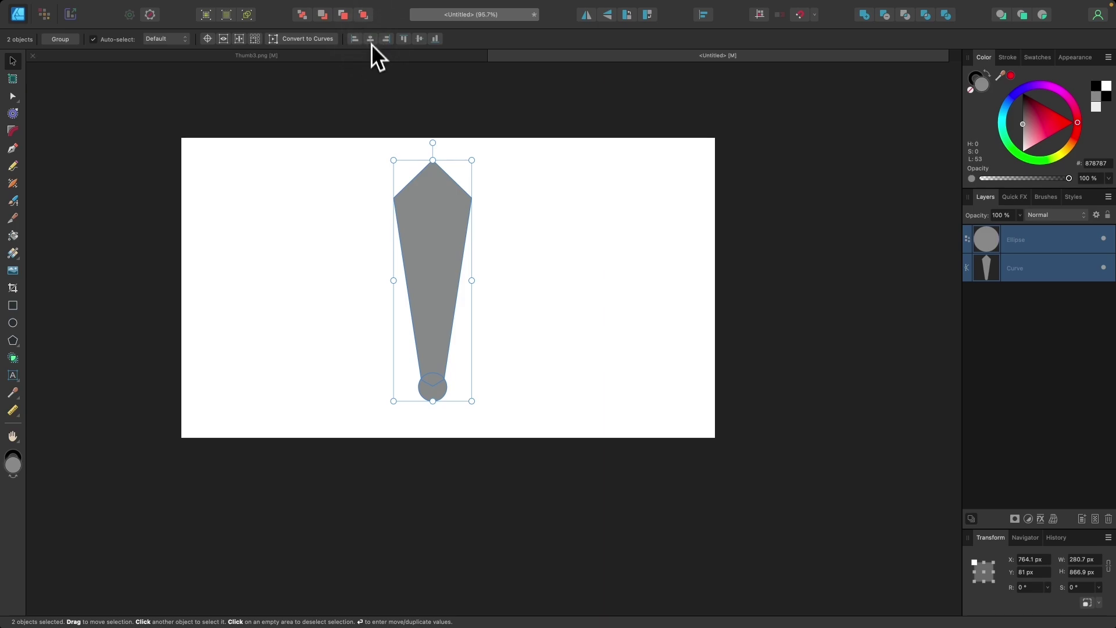
scroll(387, 293, "up", 3)
scroll(387, 293, "up", 3)
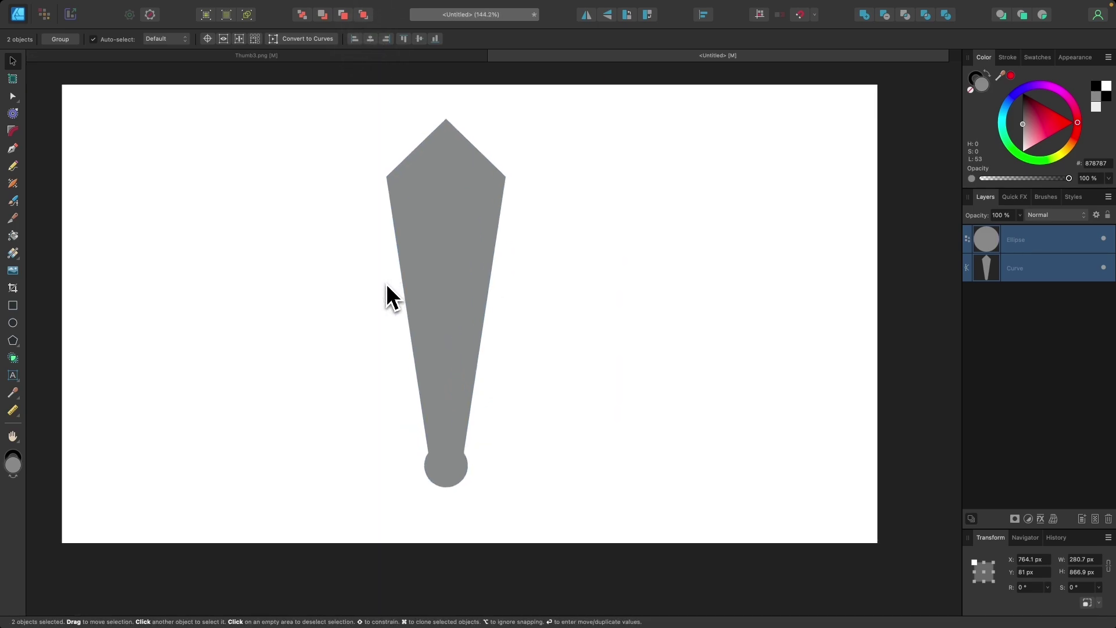
left_click(548, 254)
- Scale the blade's two shoulder nodes around their centre until they span about 202 px
left_click(402, 203)
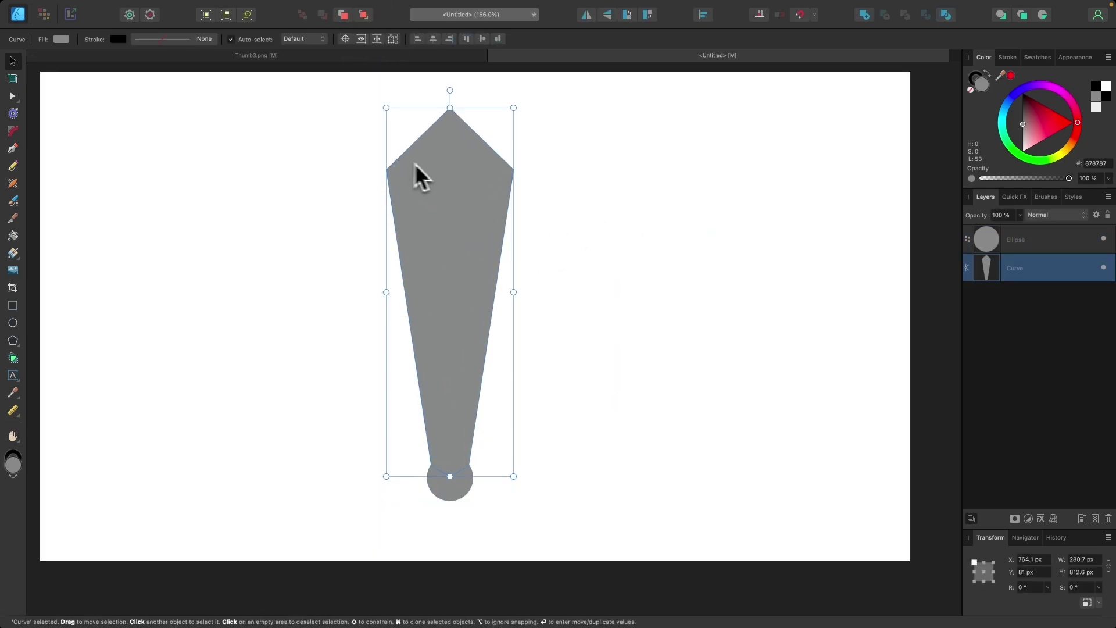
scroll(473, 167, "up", 1)
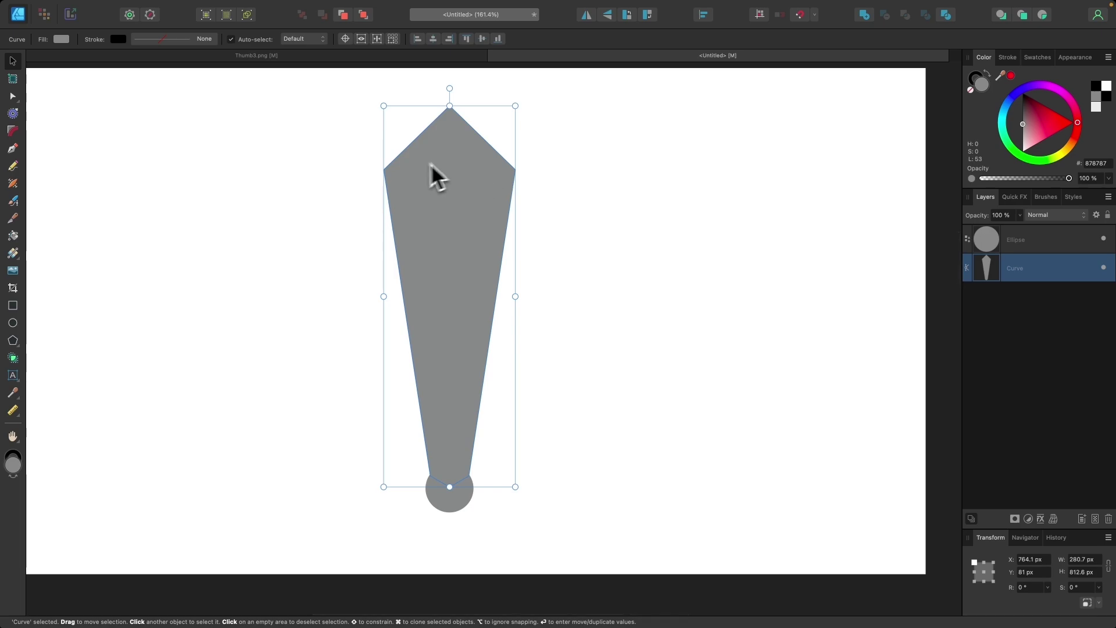
scroll(437, 172, "up", 4)
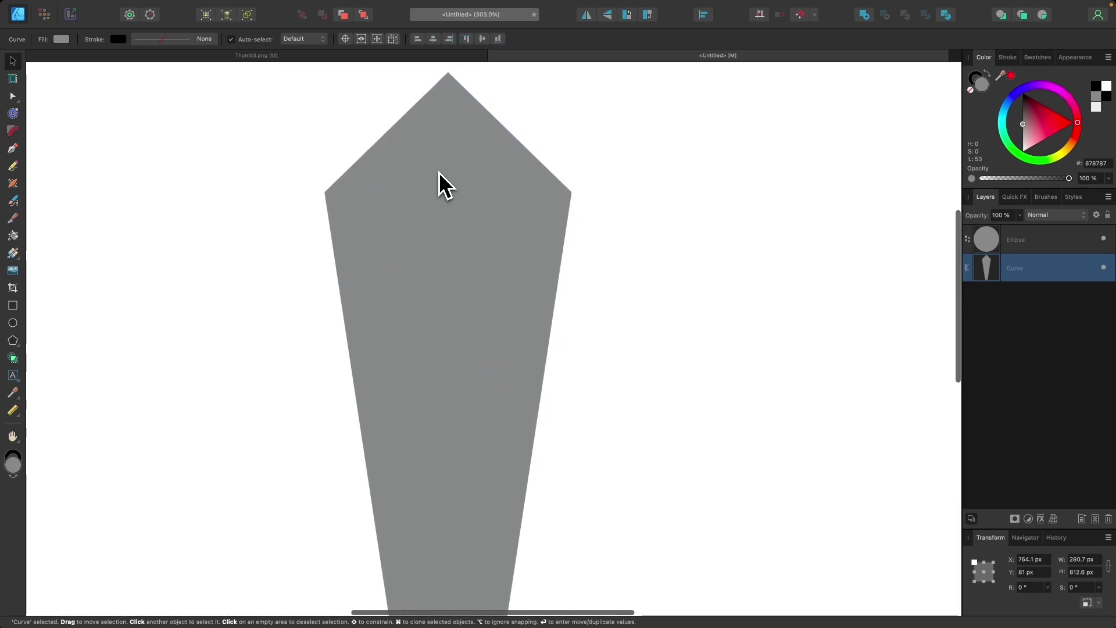
left_click(13, 96)
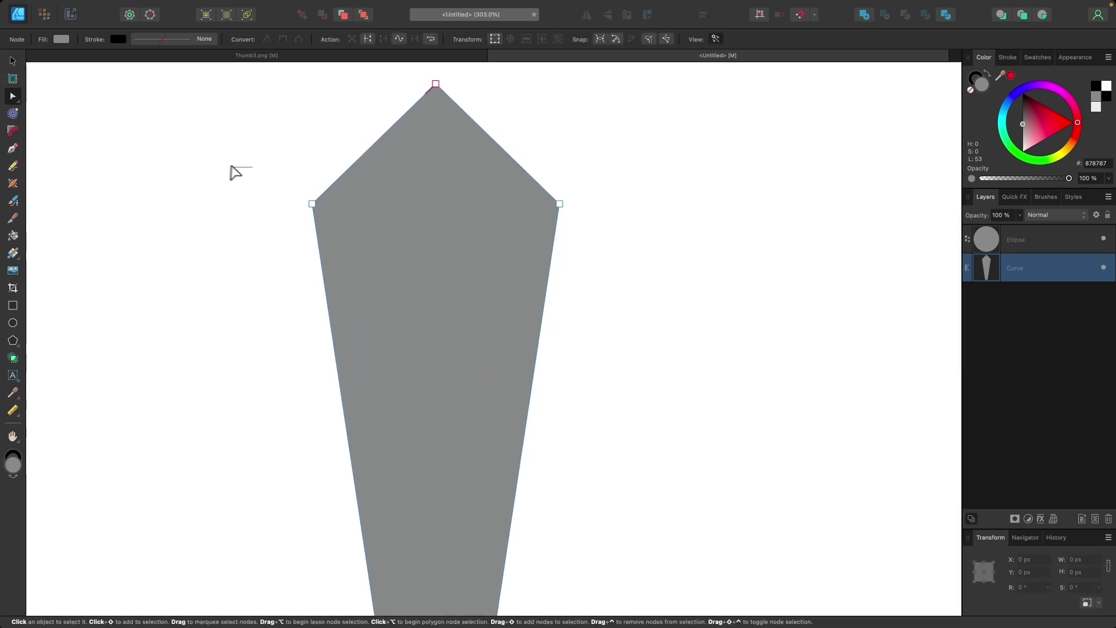
left_click_drag(231, 166, 635, 235)
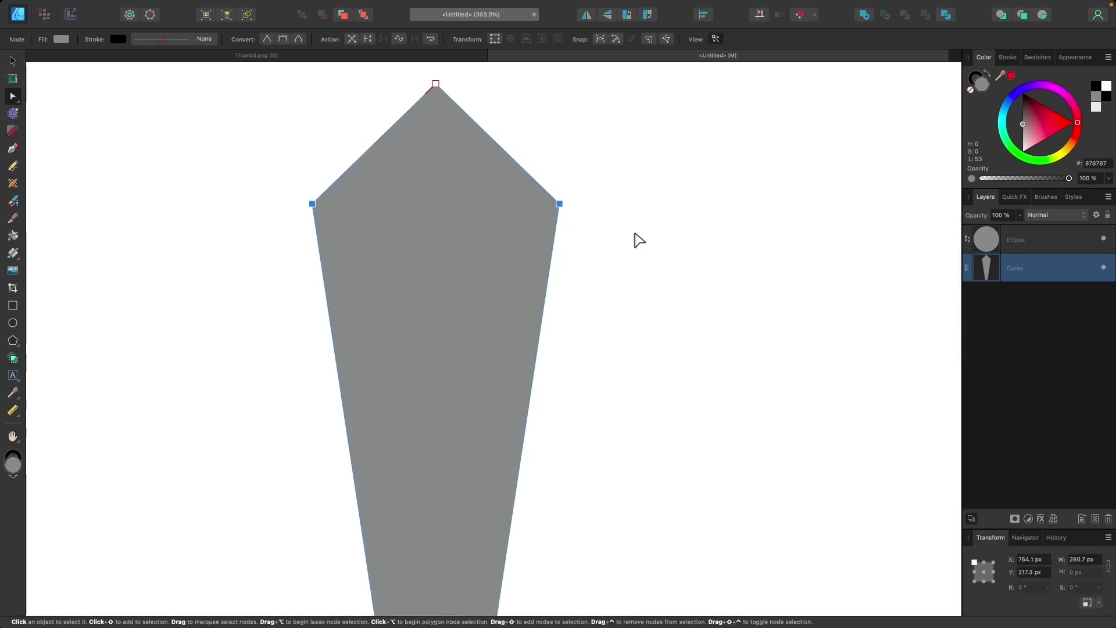
left_click(495, 41)
left_click_drag(564, 208, 531, 179)
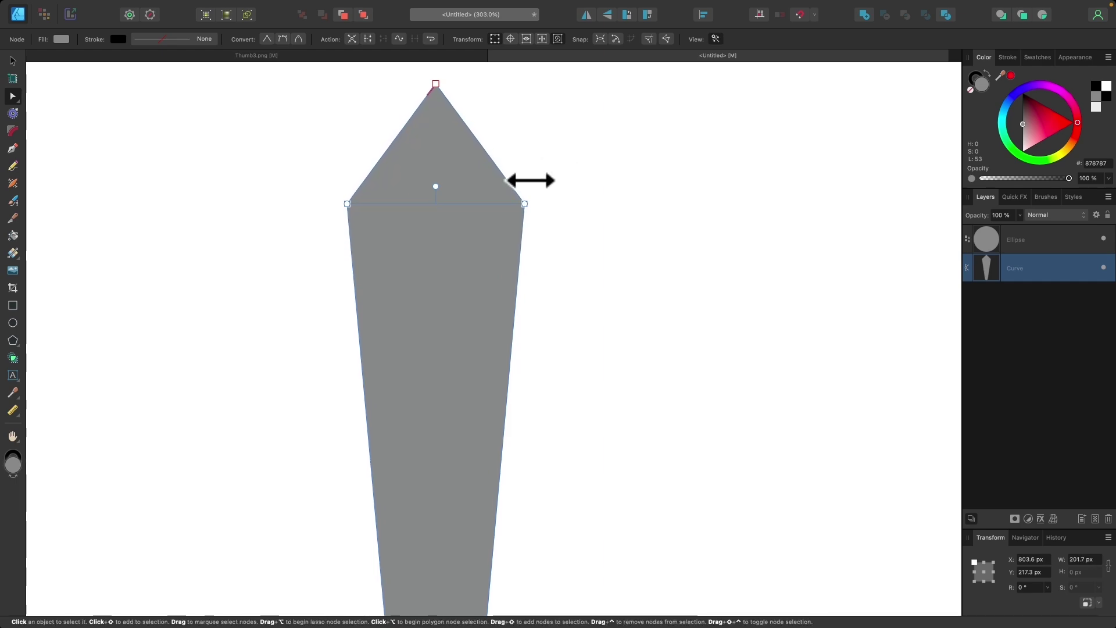
scroll(531, 180, "down", 3)
scroll(556, 261, "down", 2)
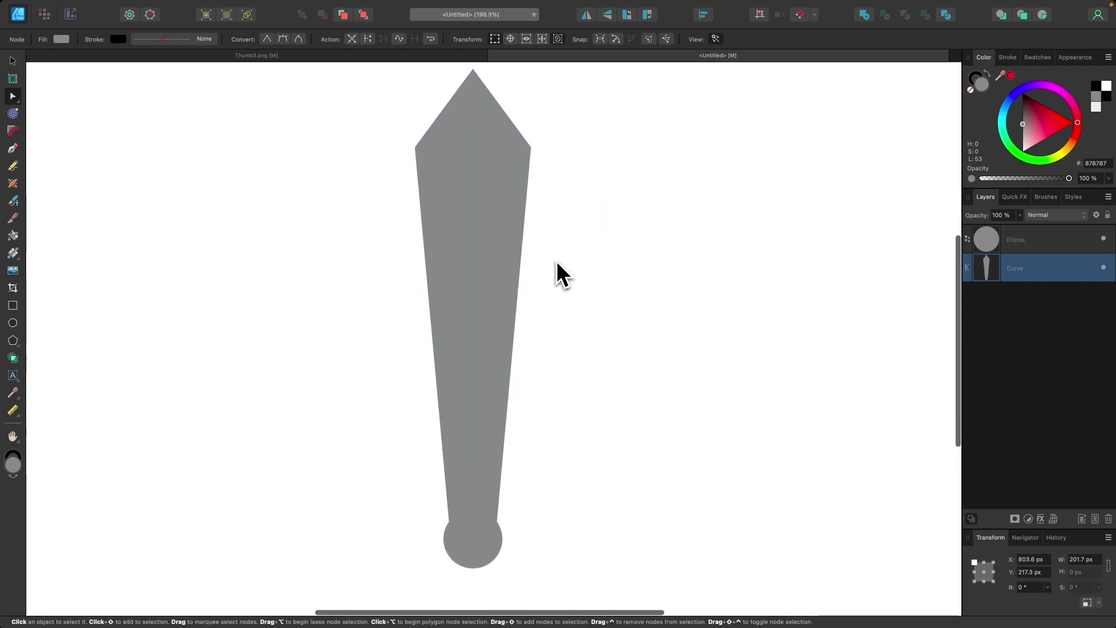
- Turn off the node transform box and lower the blade's tip node to about Y 97.6 px
scroll(521, 348, "up", 1)
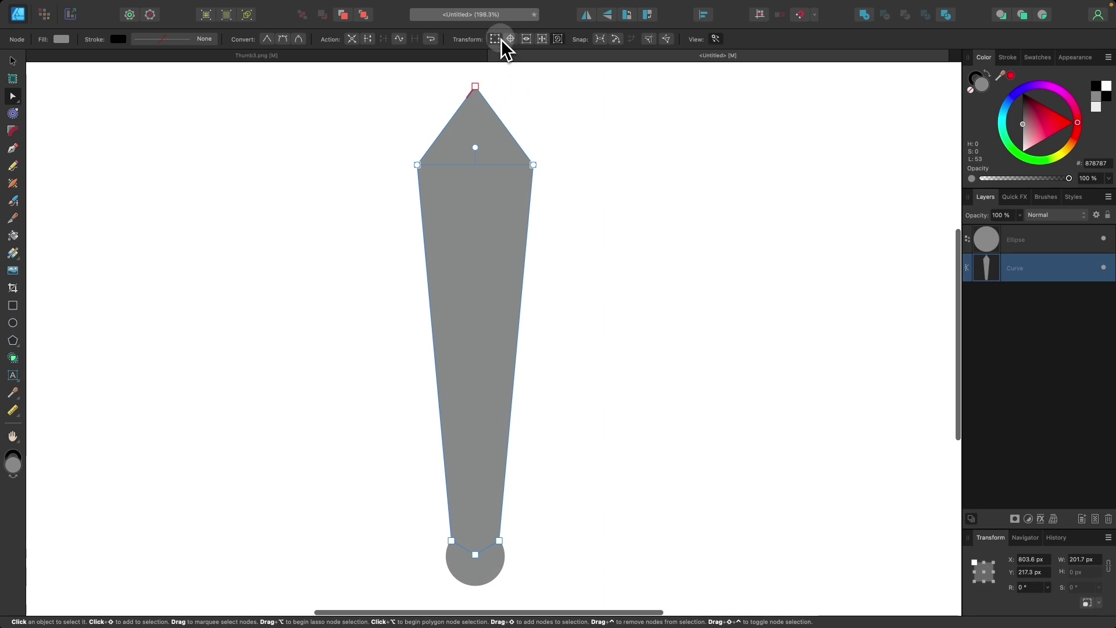
left_click(474, 87)
left_click(474, 87)
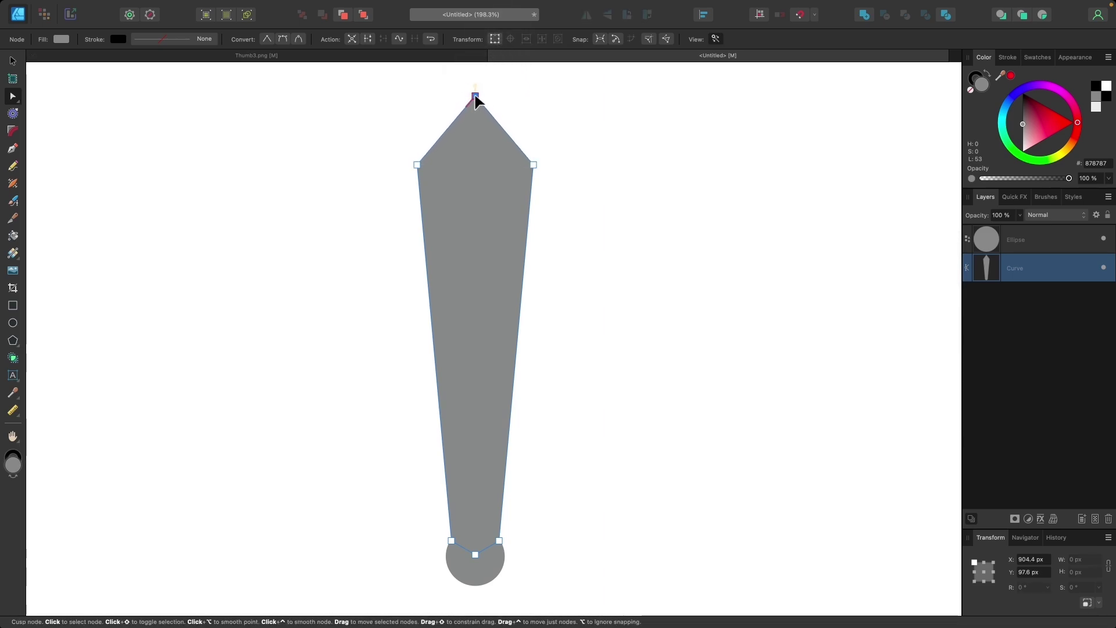
- Enlarge the pommel circle around its centre to about 113 px and deselect it
scroll(468, 504, "up", 3)
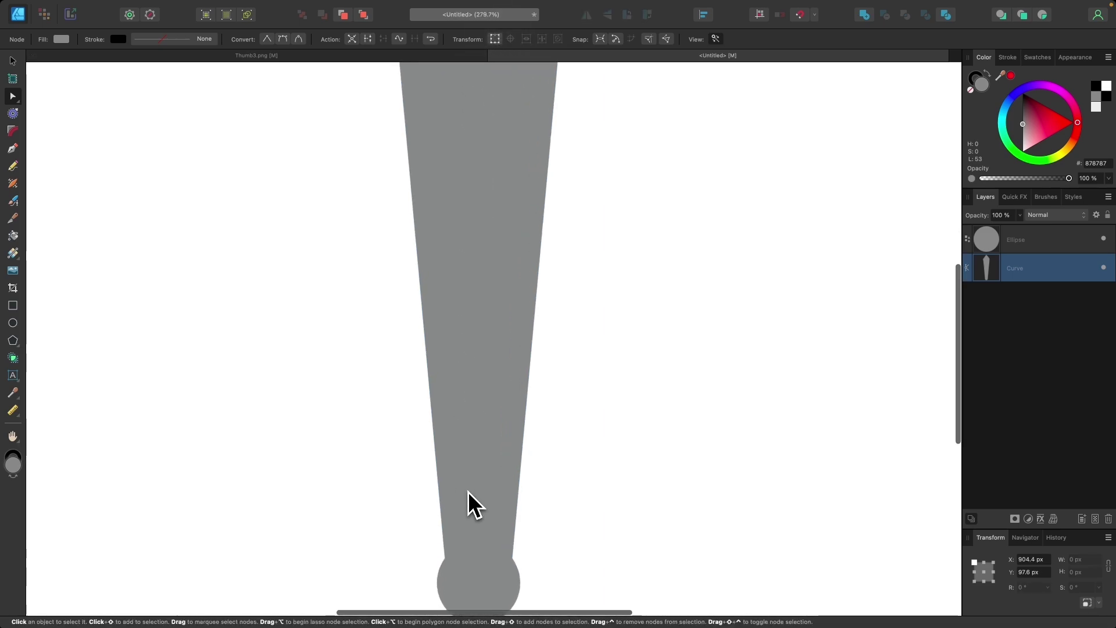
left_click(482, 538)
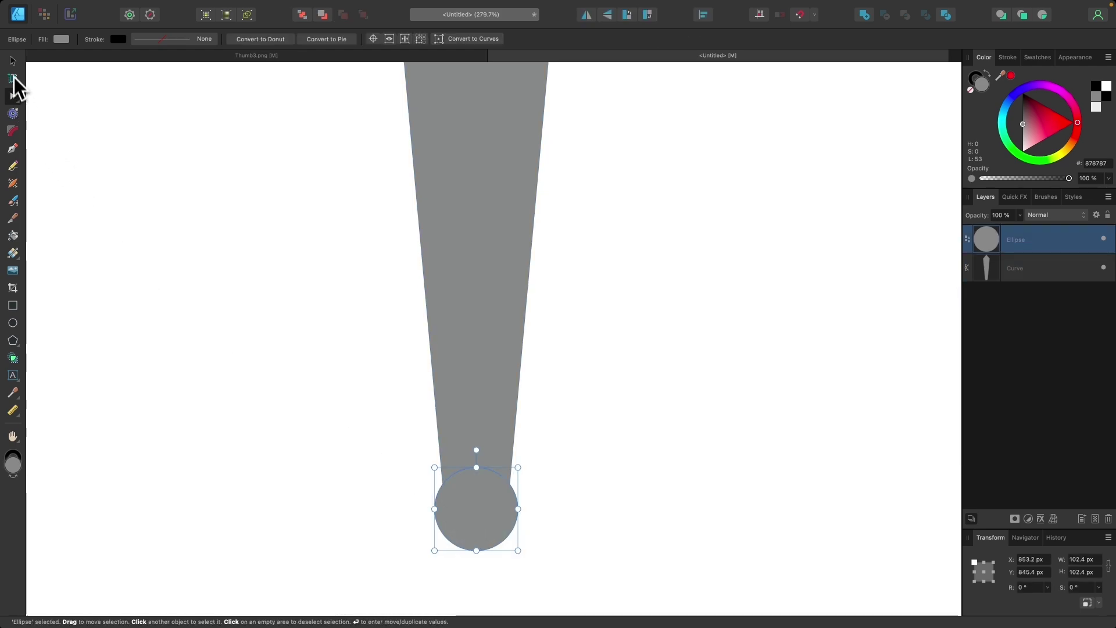
left_click(13, 60)
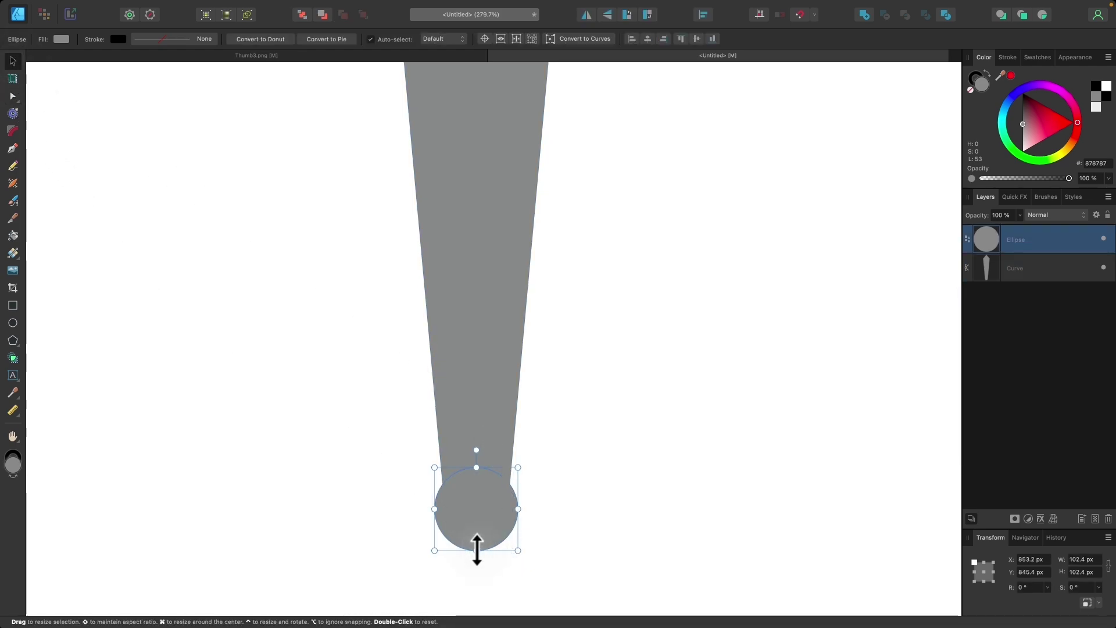
left_click_drag(477, 549, 488, 530)
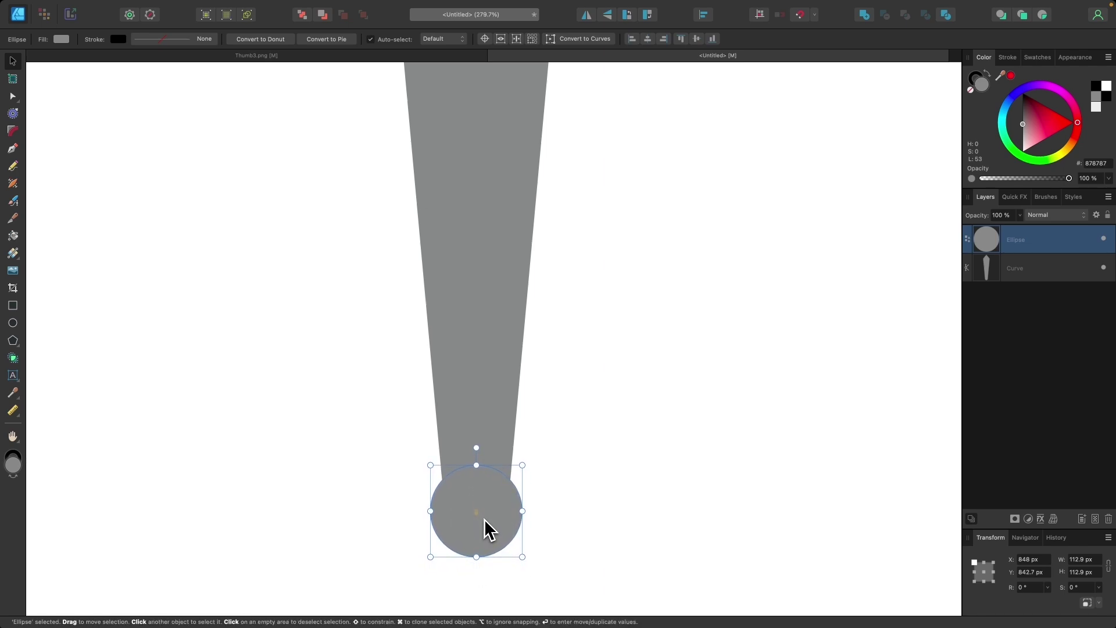
key("super+0")
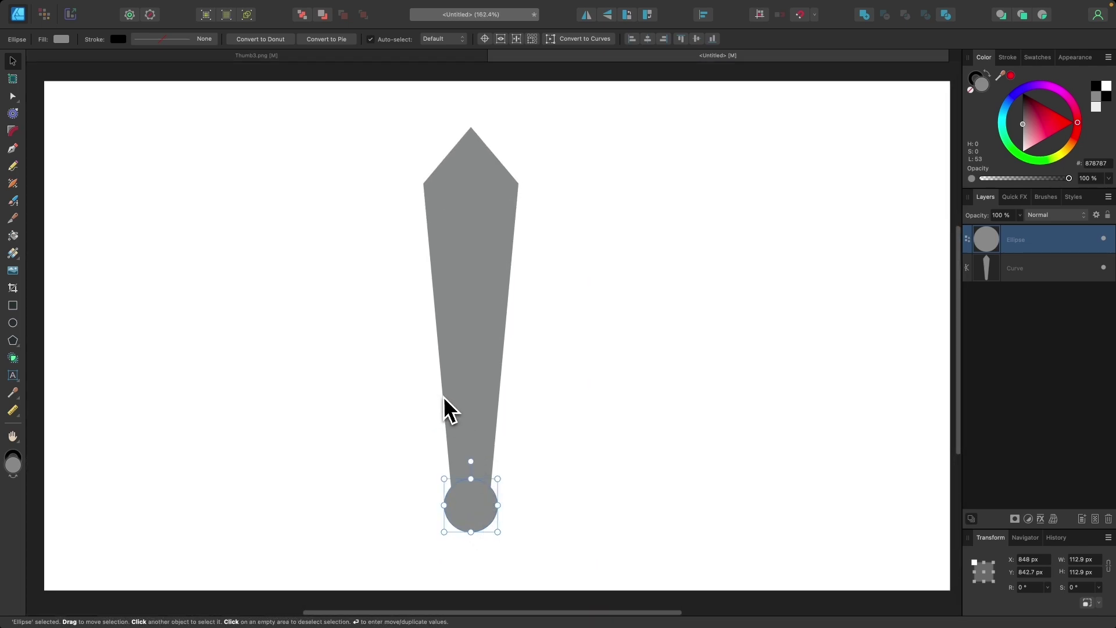
left_click(570, 393)
- Draw a rectangle about 236 by 81 px across the lower part of the sword as its guard
scroll(526, 469, "up", 3)
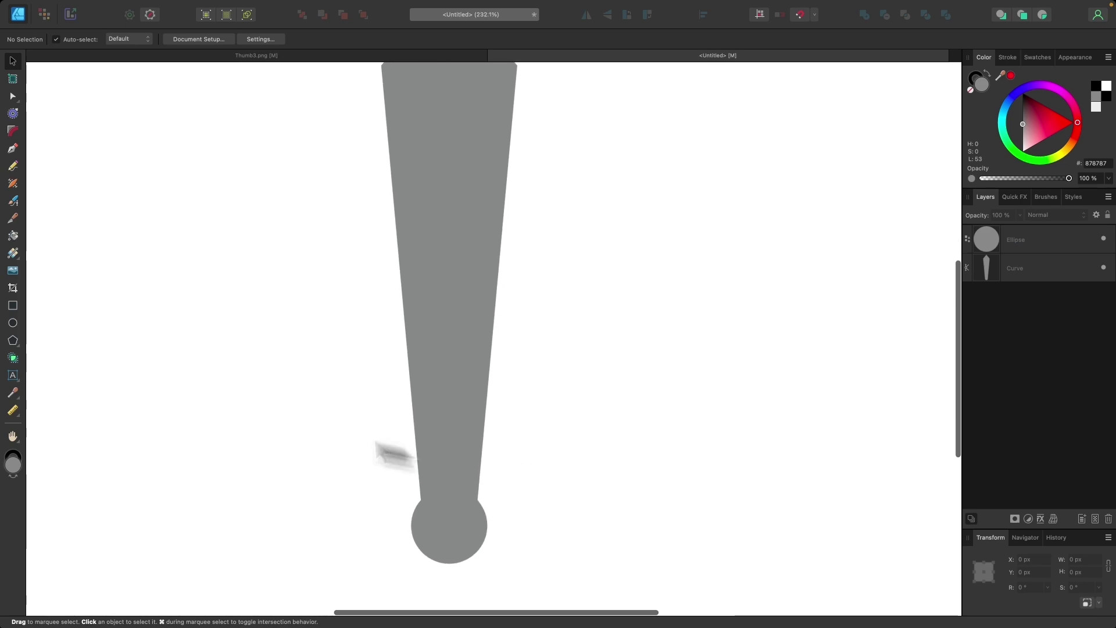
left_click(13, 305)
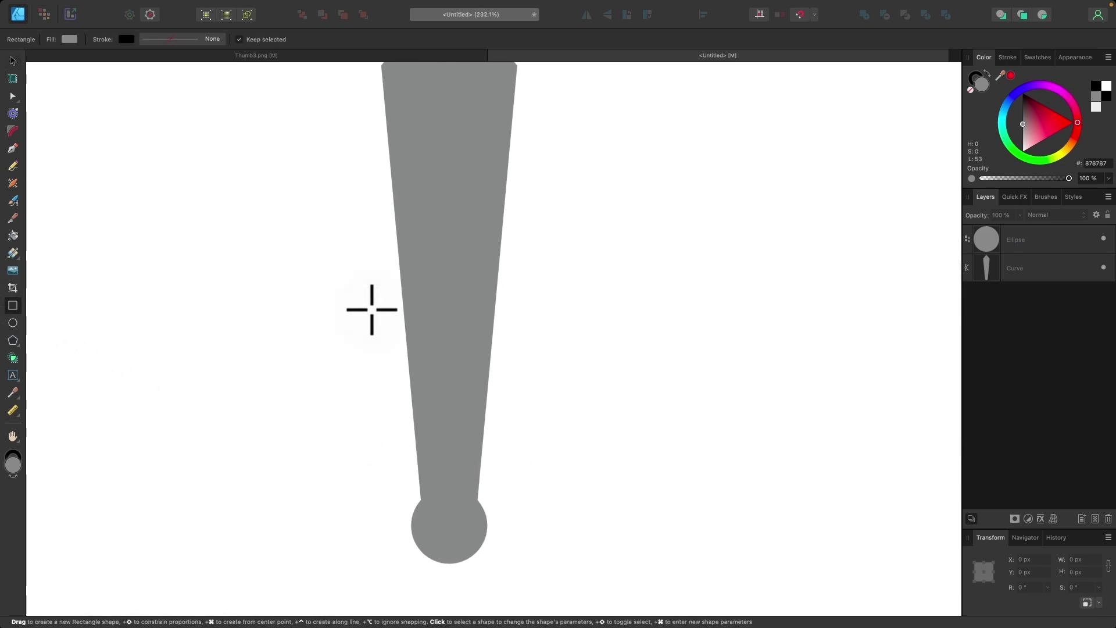
left_click_drag(372, 309, 531, 365)
scroll(529, 364, "down", 3)
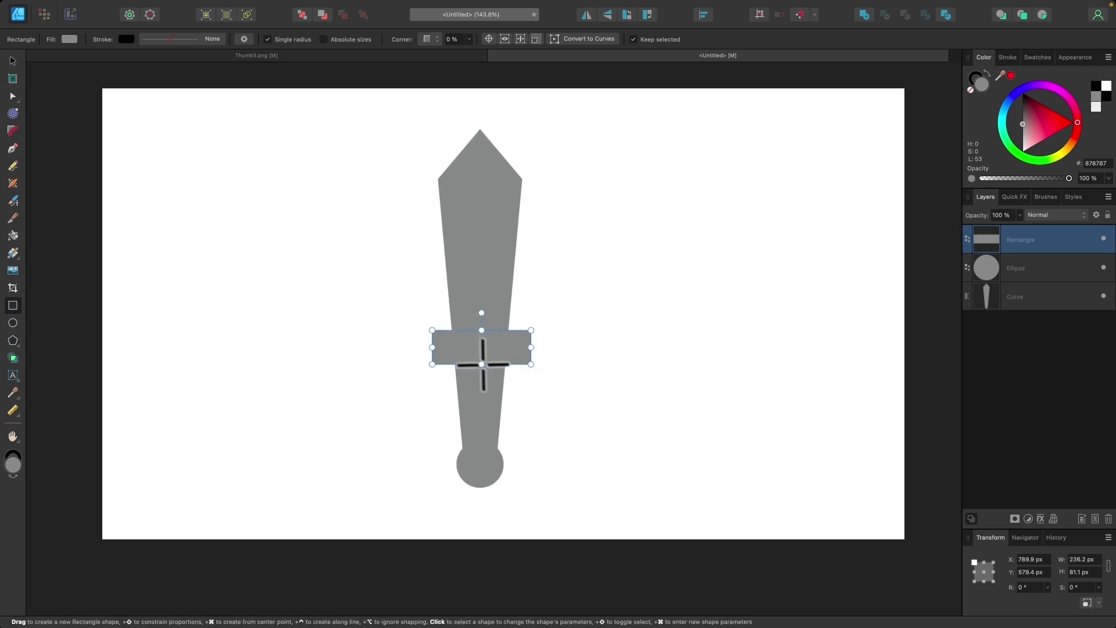
- Convert the guard rectangle to curves, round its two lower corners with a radius of about 43.8 px and bake the corners
scroll(482, 364, "up", 3)
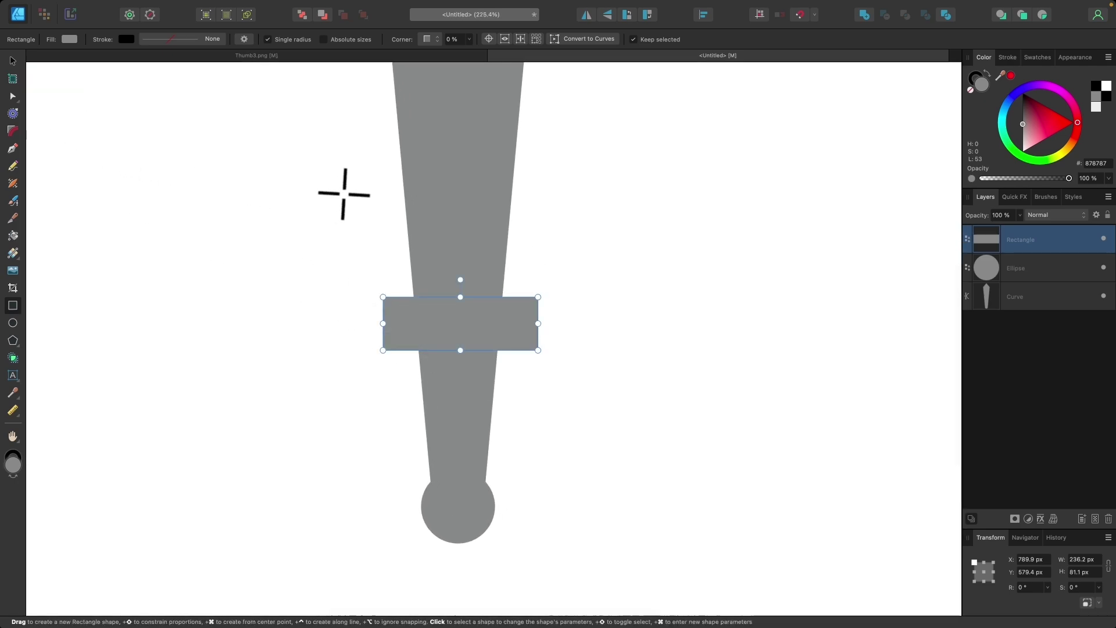
scroll(374, 304, "up", 3)
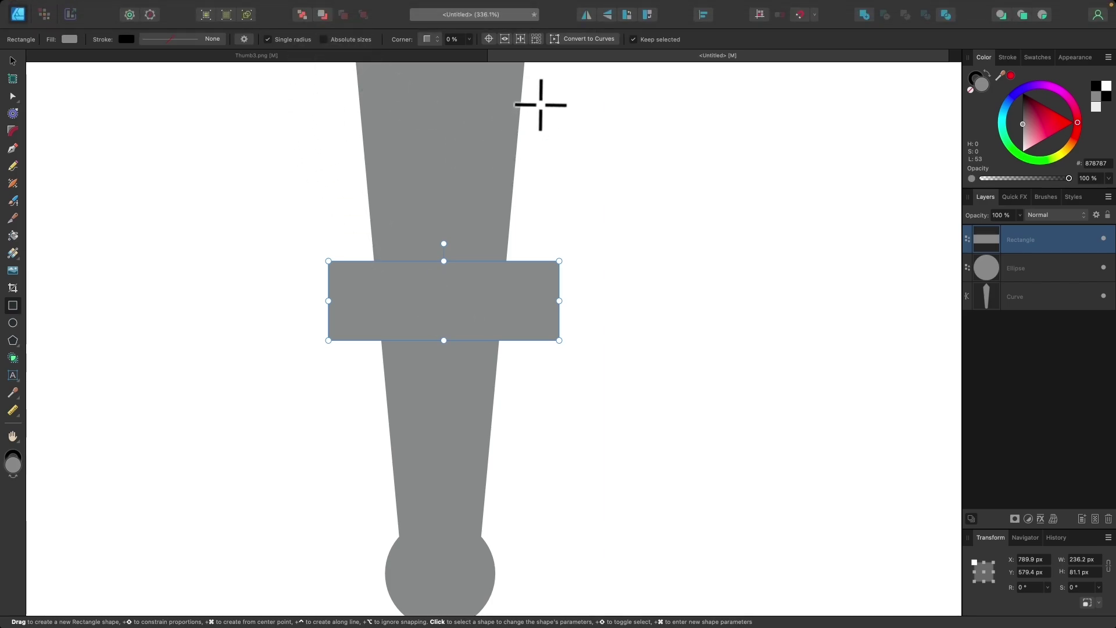
left_click(593, 41)
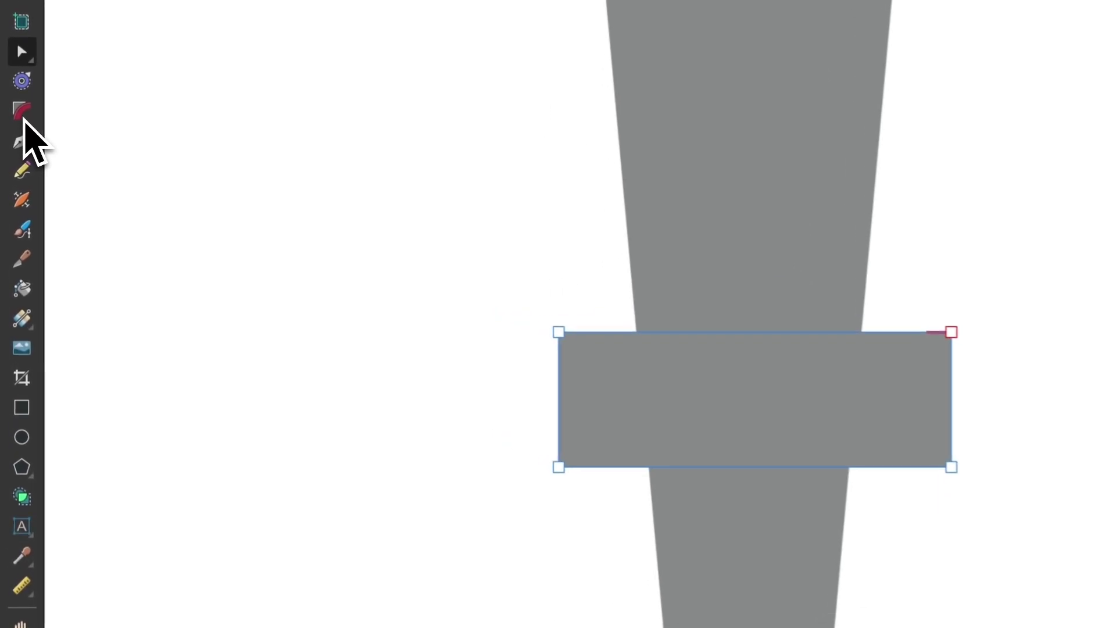
left_click(18, 127)
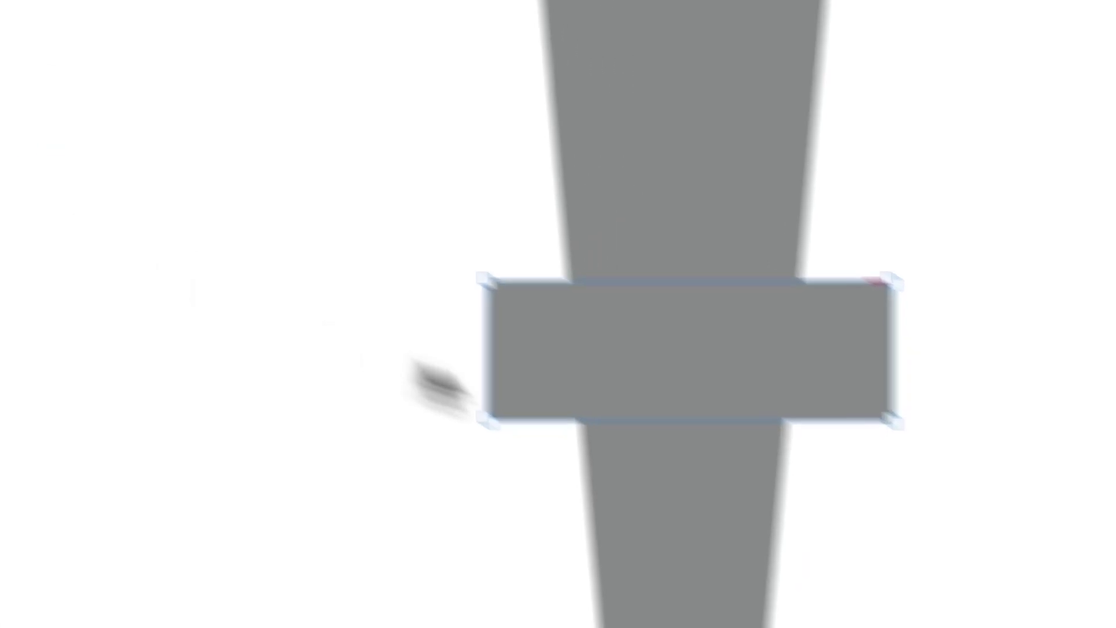
left_click_drag(737, 378, 379, 306)
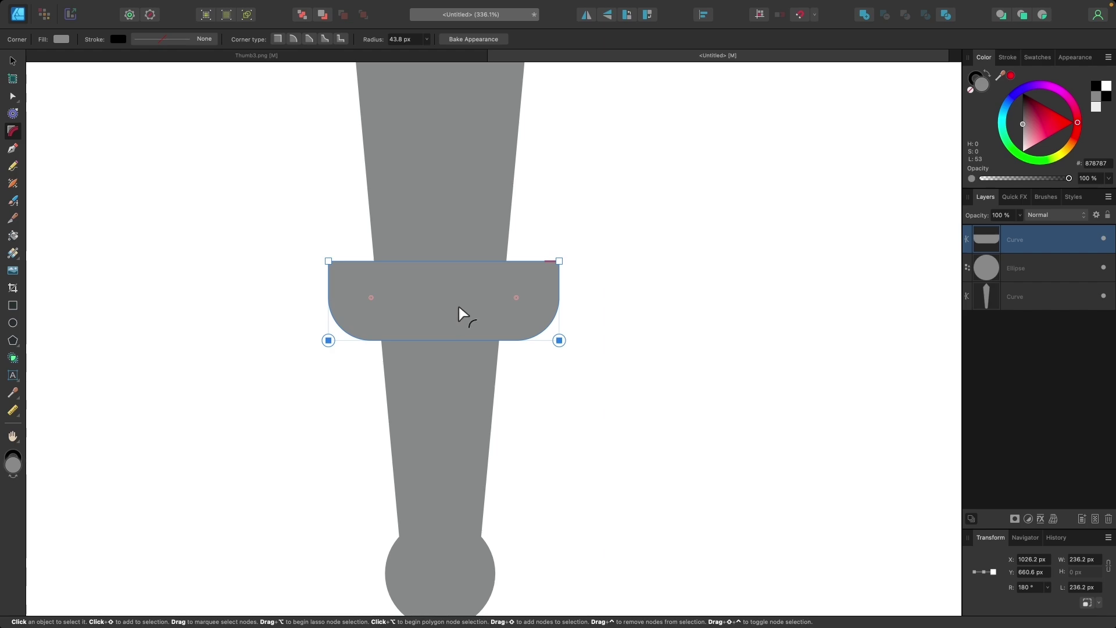
left_click(482, 41)
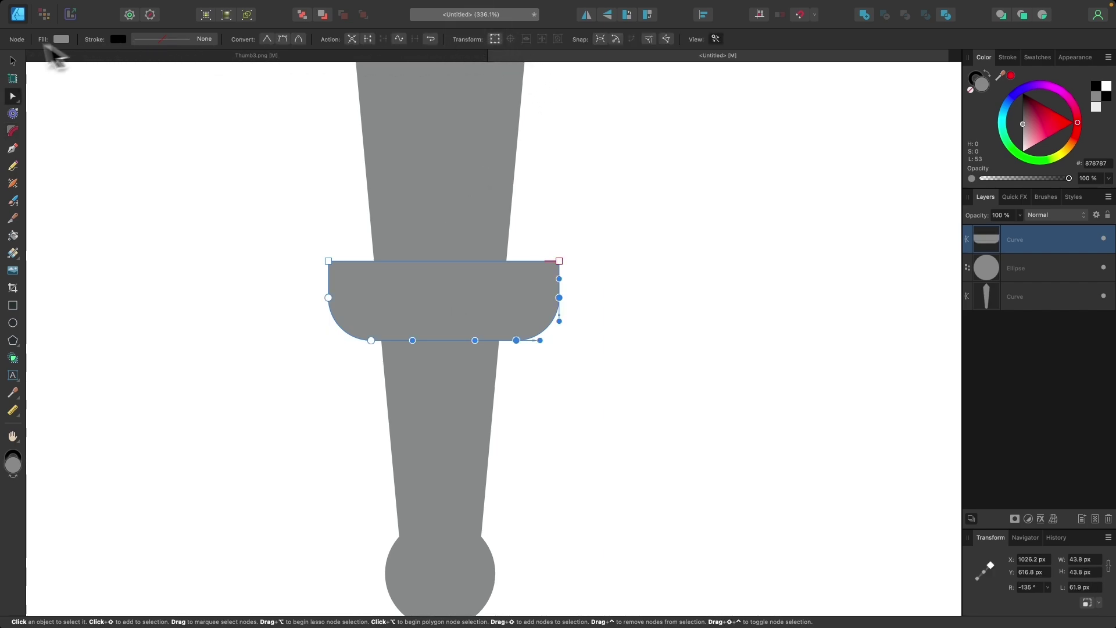
- Move the guard down the sword and shrink it to about 221 by 76 px
left_click(13, 60)
left_click_drag(477, 282, 473, 326)
scroll(473, 327, "down", 5)
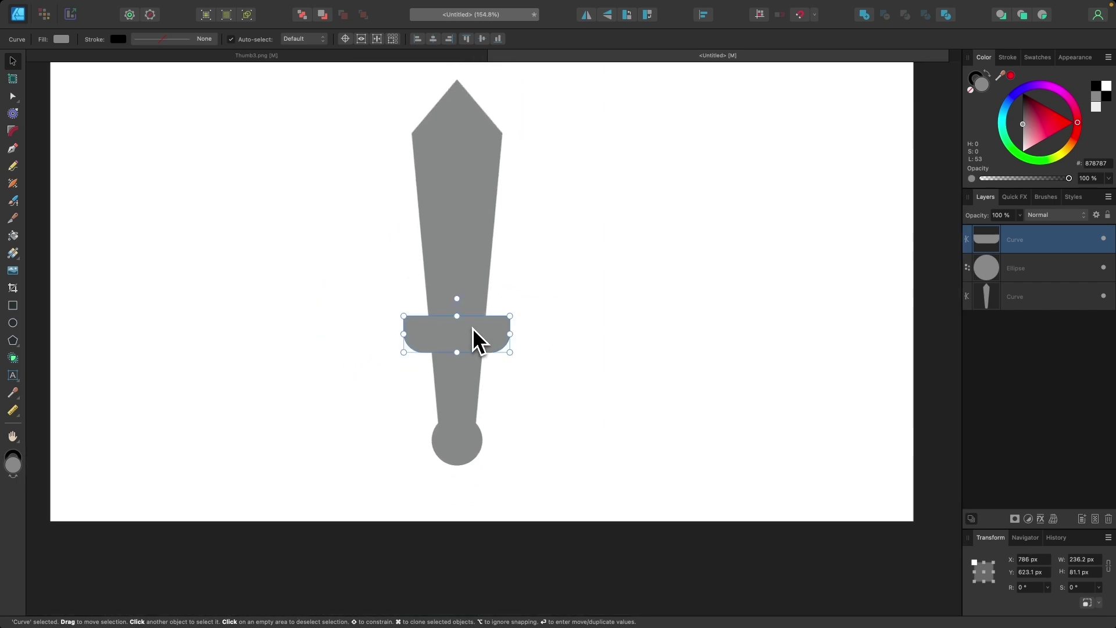
mouse_move(458, 318)
left_mouse_down()
mouse_move(458, 298)
mouse_move(470, 319)
left_mouse_up()
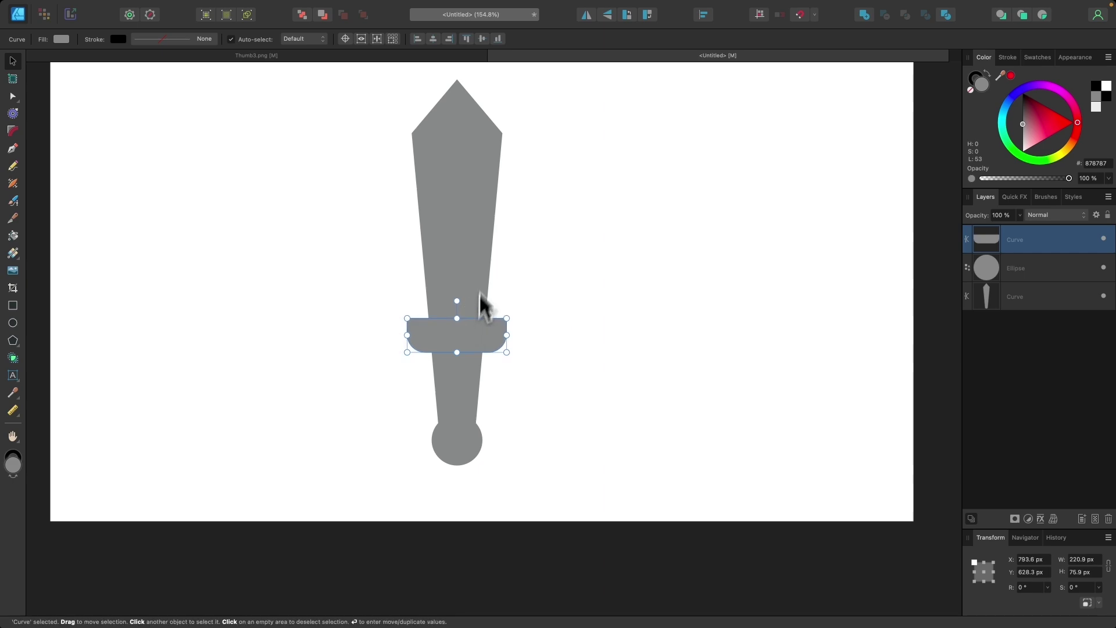
- Centre the guard horizontally with the blade, aligned to the last selected object
left_click(457, 204, "shift")
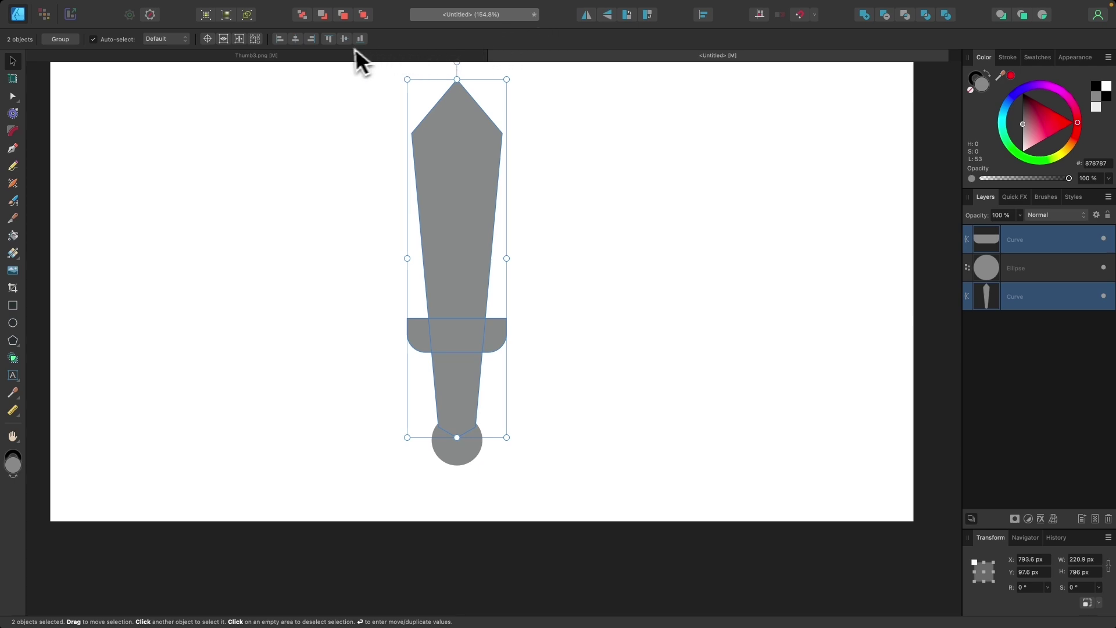
left_click(703, 15)
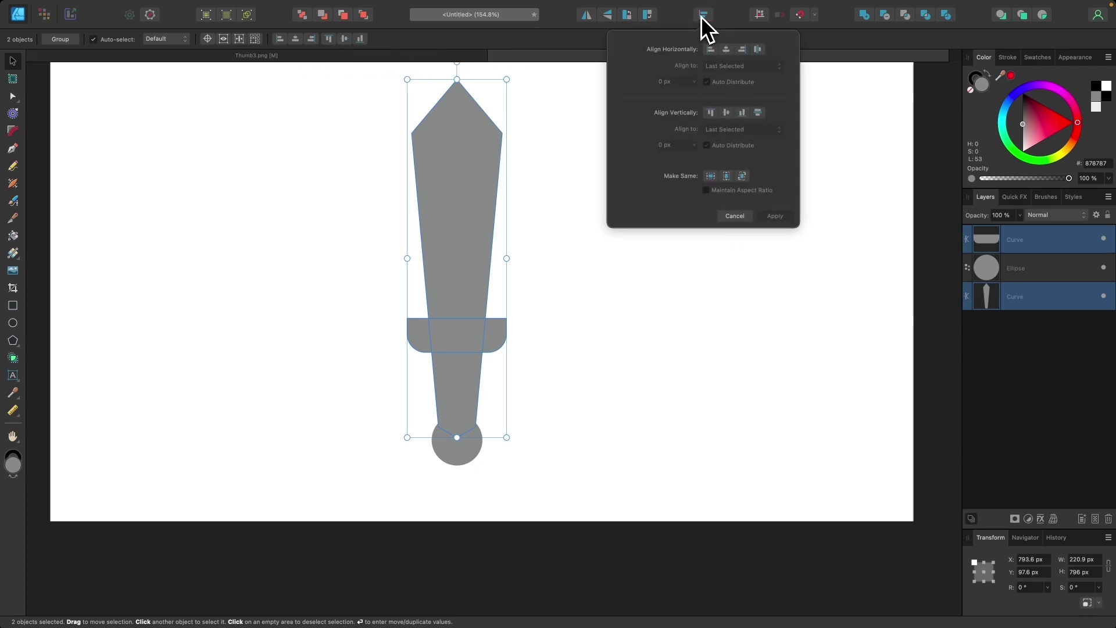
left_click(728, 50)
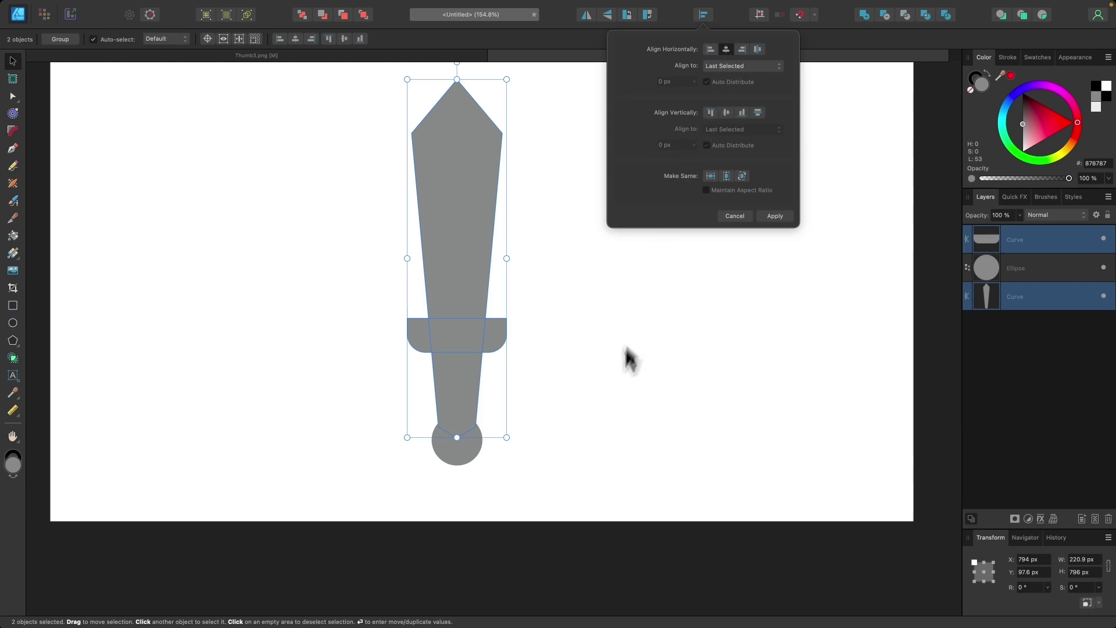
left_click(618, 374)
- Shift the guard slightly down to about Y 637 px and deselect it
scroll(437, 437, "up", 3)
left_click(530, 292)
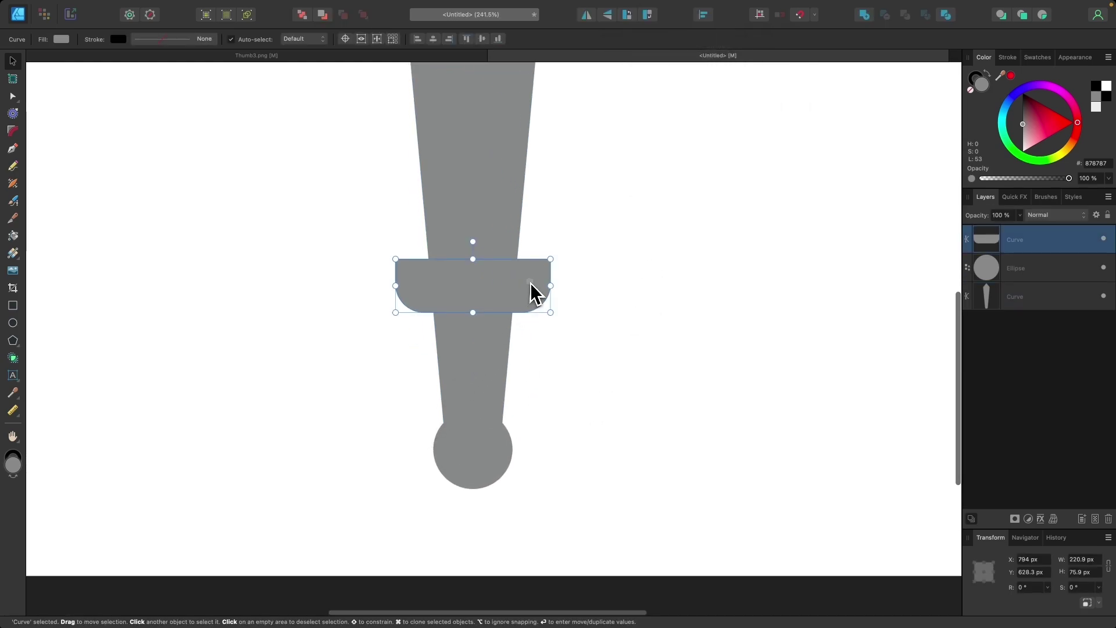
scroll(531, 289, "down", 2)
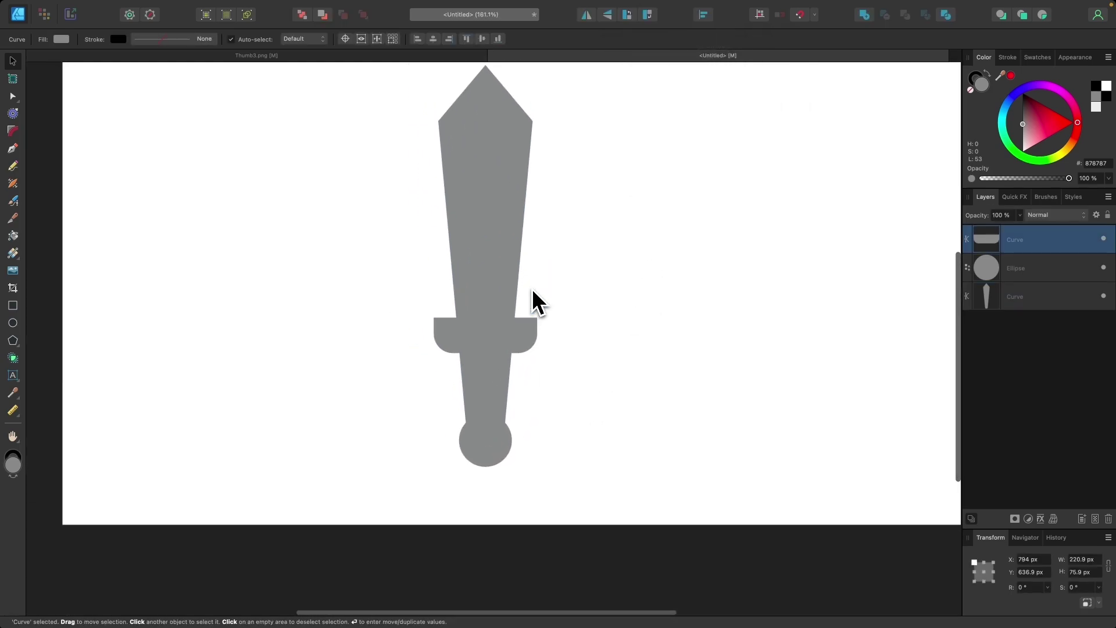
left_click(552, 291)
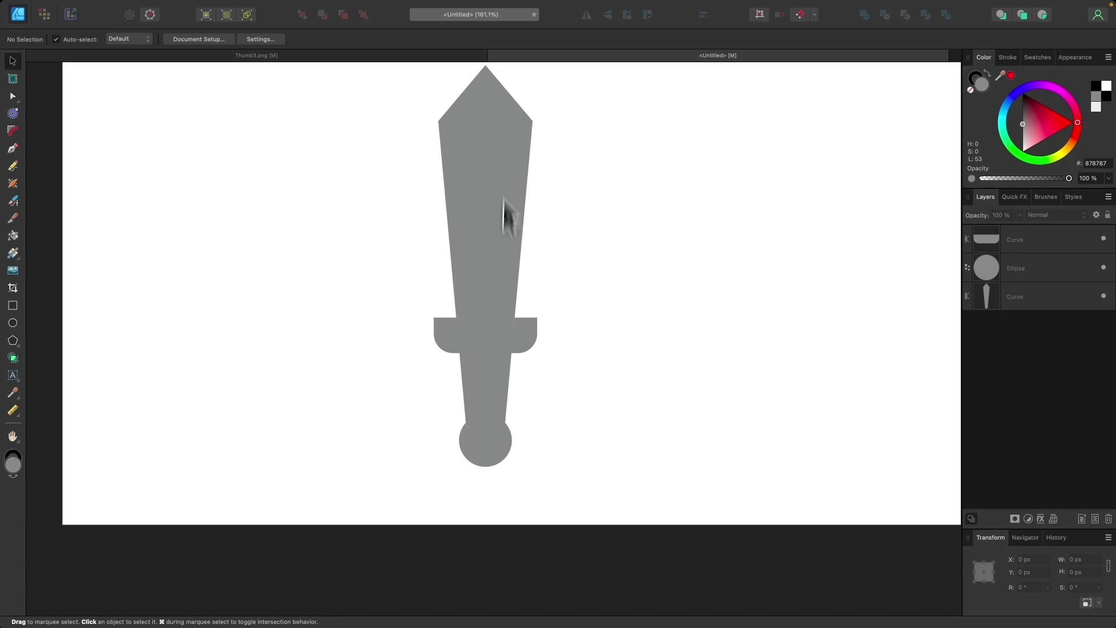
- Check the sword in the Thumb3.png reference and lower the guard to about Y 644 px in the untitled drawing
left_click(368, 58)
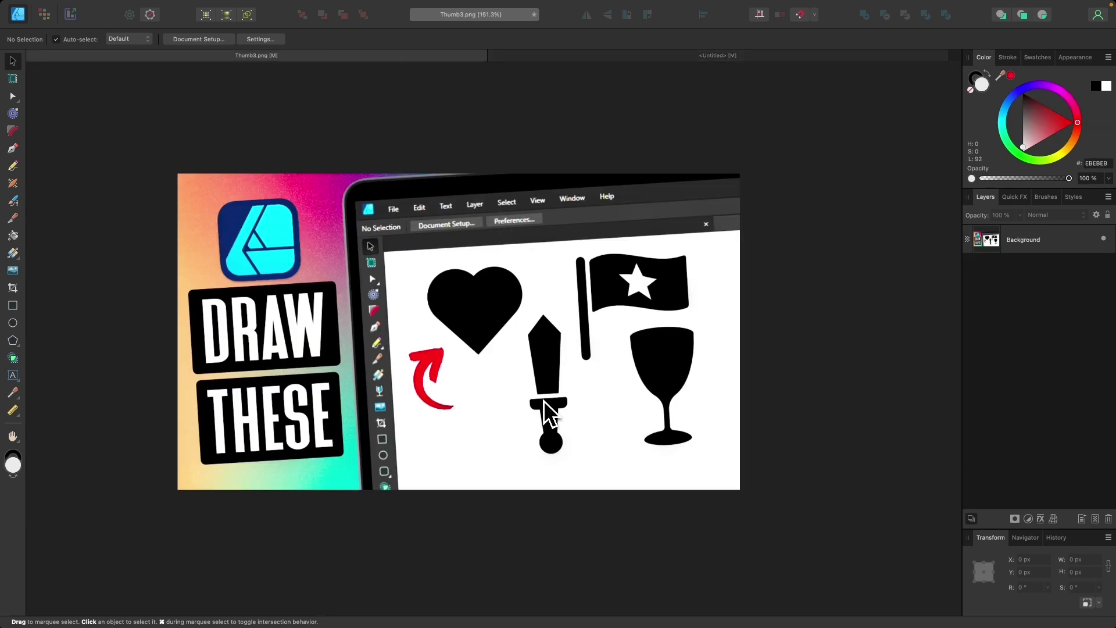
left_click(648, 55)
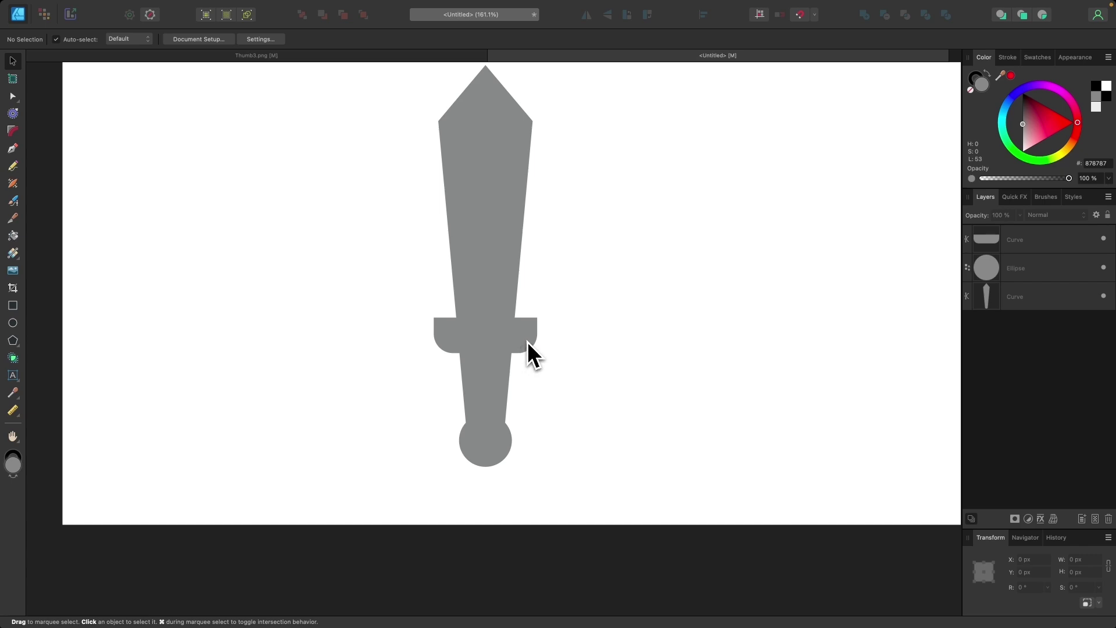
left_click_drag(527, 339, 525, 340)
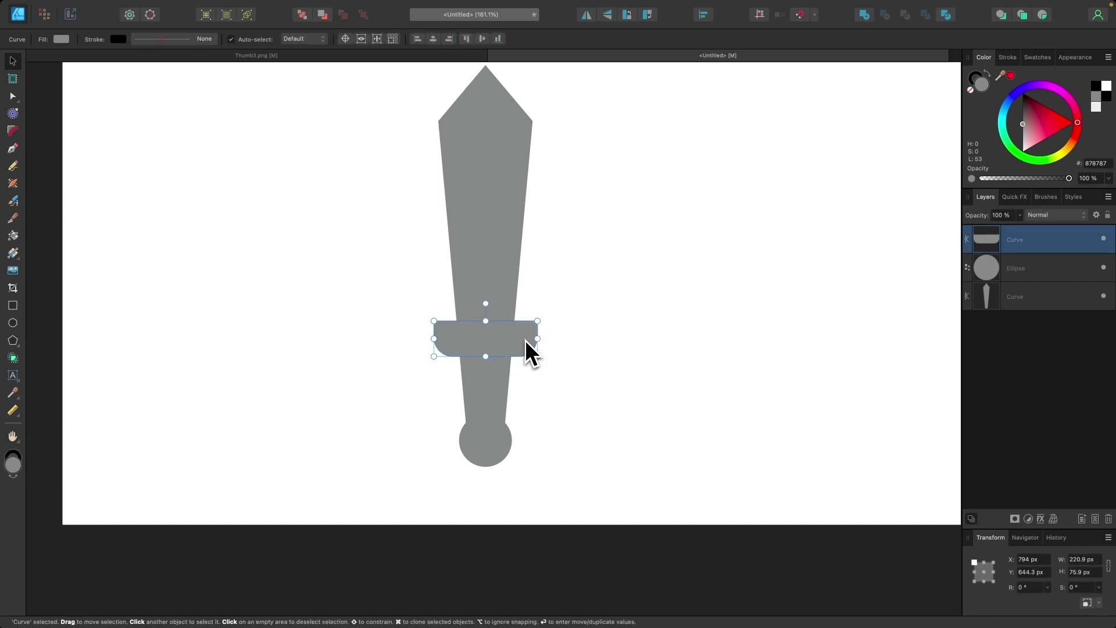
- Draw a rectangle about 285 by 79 px across the upper part of the guard and fill it white
scroll(524, 339, "up", 5)
left_click(13, 305)
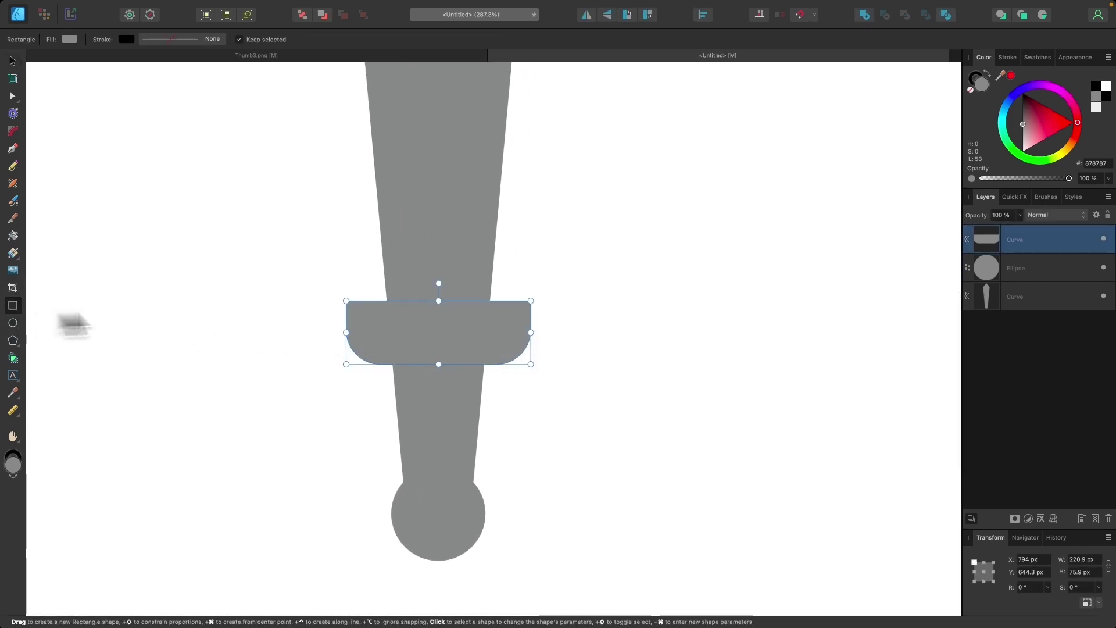
left_click_drag(320, 260, 560, 324)
left_click_drag(1017, 144, 1022, 152)
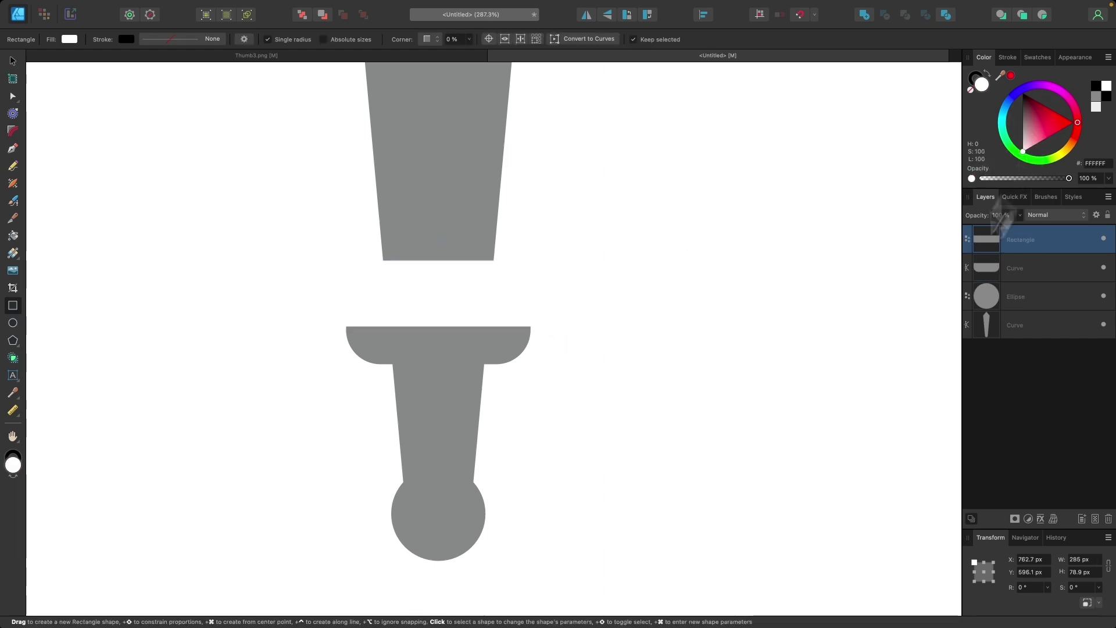
- Move the white rectangle one level down in the layer order so it sits directly beneath the guard
left_click(12, 62)
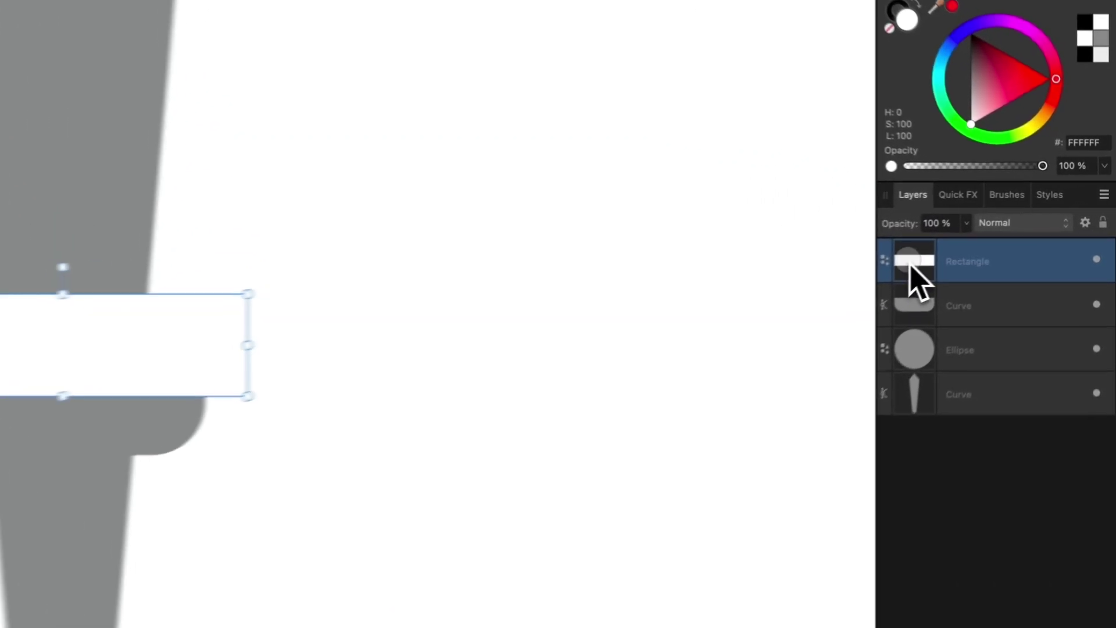
left_click_drag(985, 244, 1007, 277)
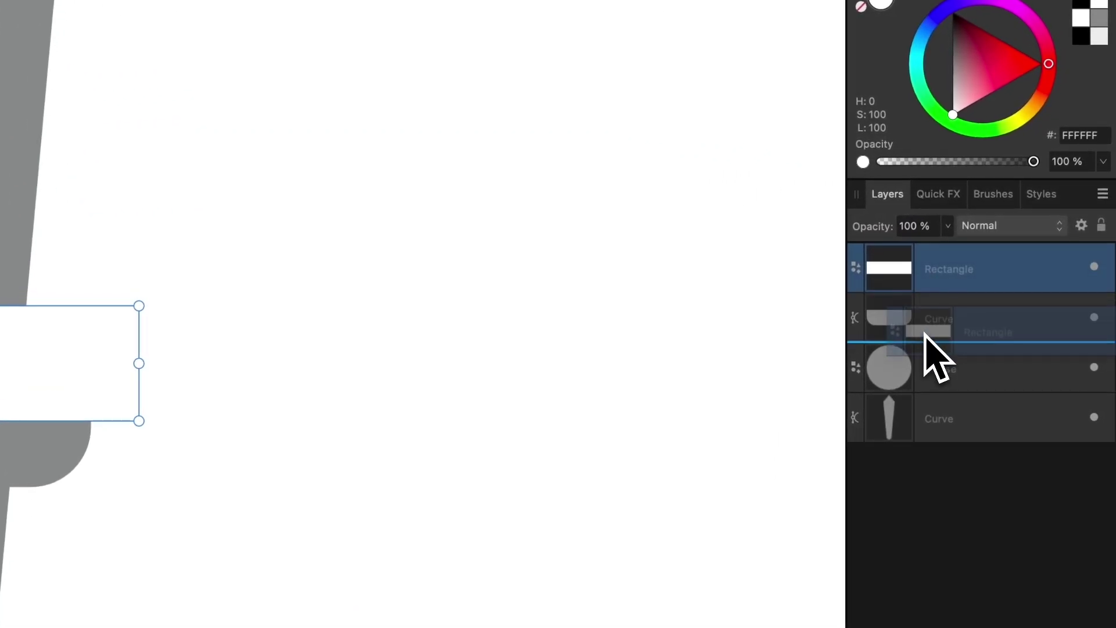
left_click_drag(935, 358, 932, 357)
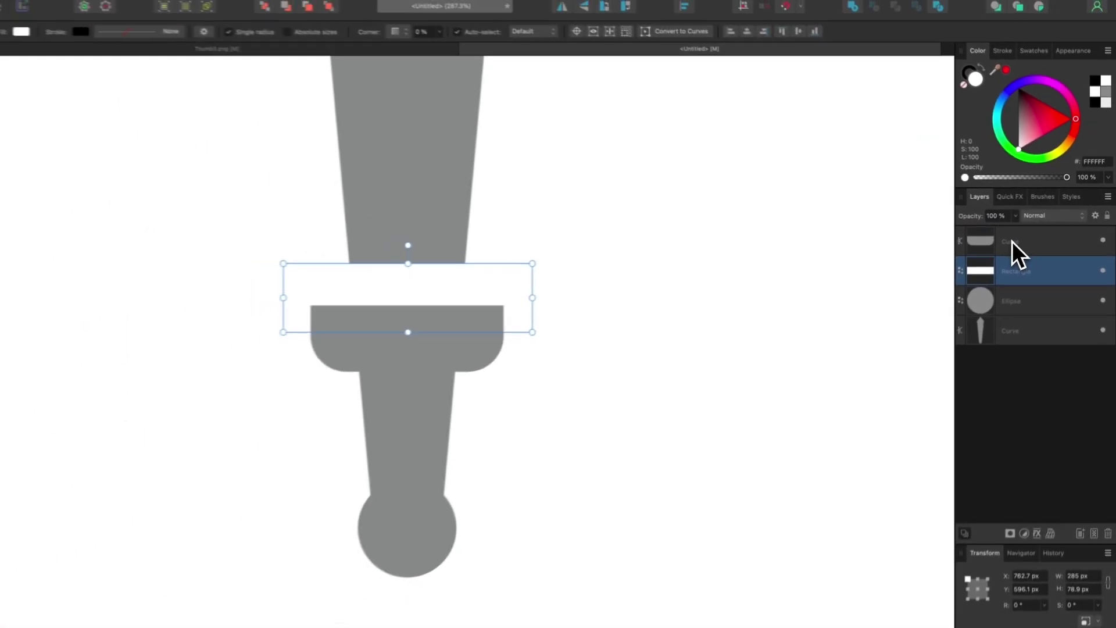
- Lower the white rectangle's upper edge to make it about 55 px high, narrowing the gap above the guard, and deselect it
left_click_drag(408, 263, 441, 263)
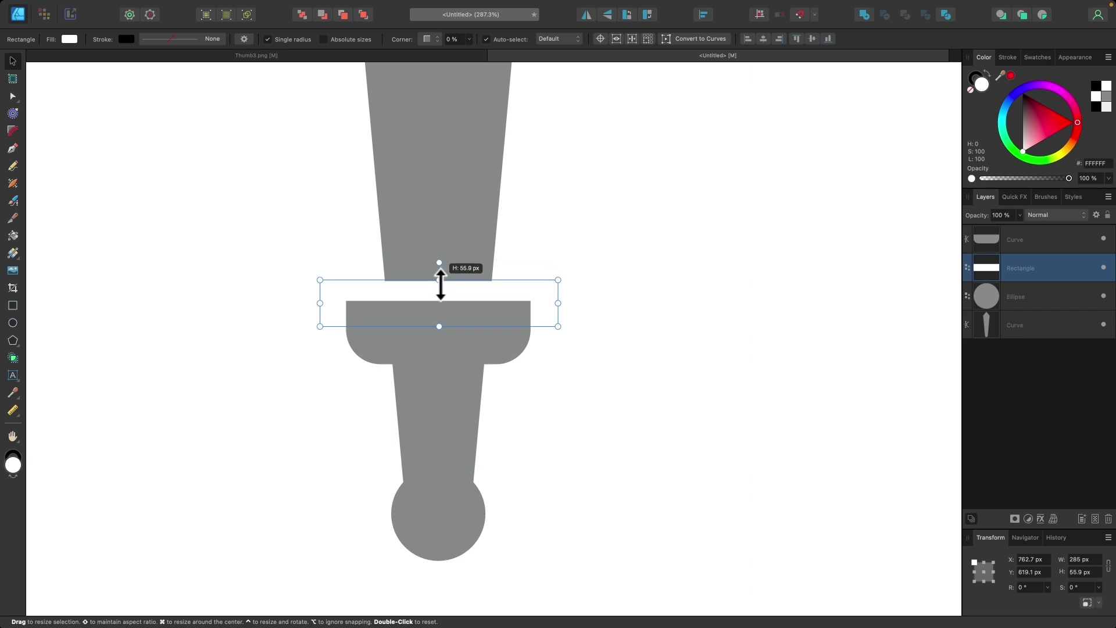
scroll(411, 340, "down", 3)
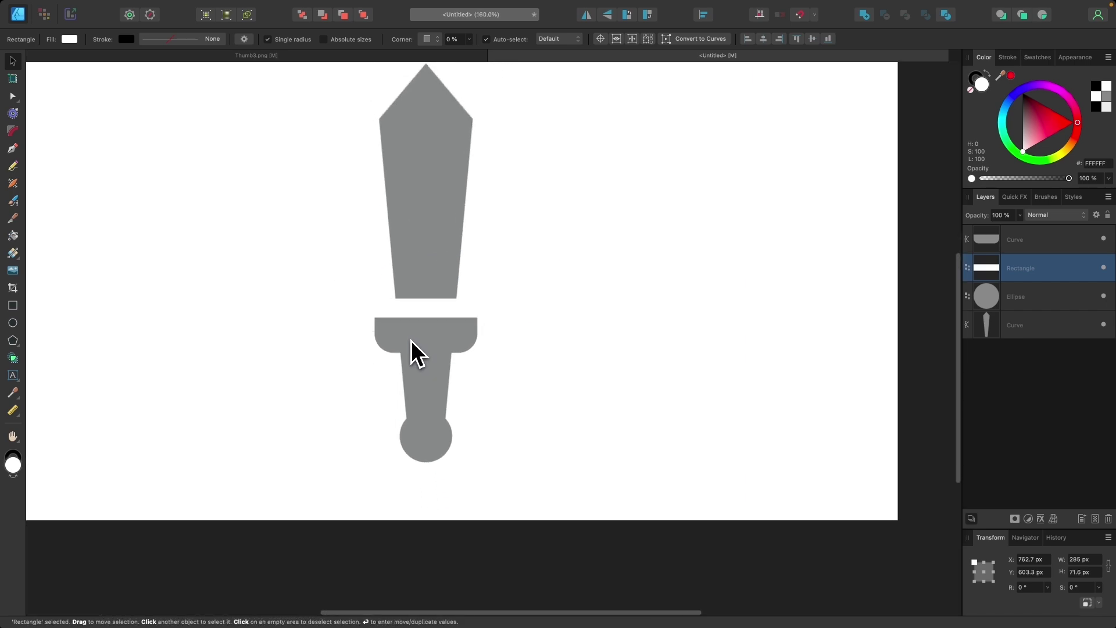
scroll(410, 340, "down", 1)
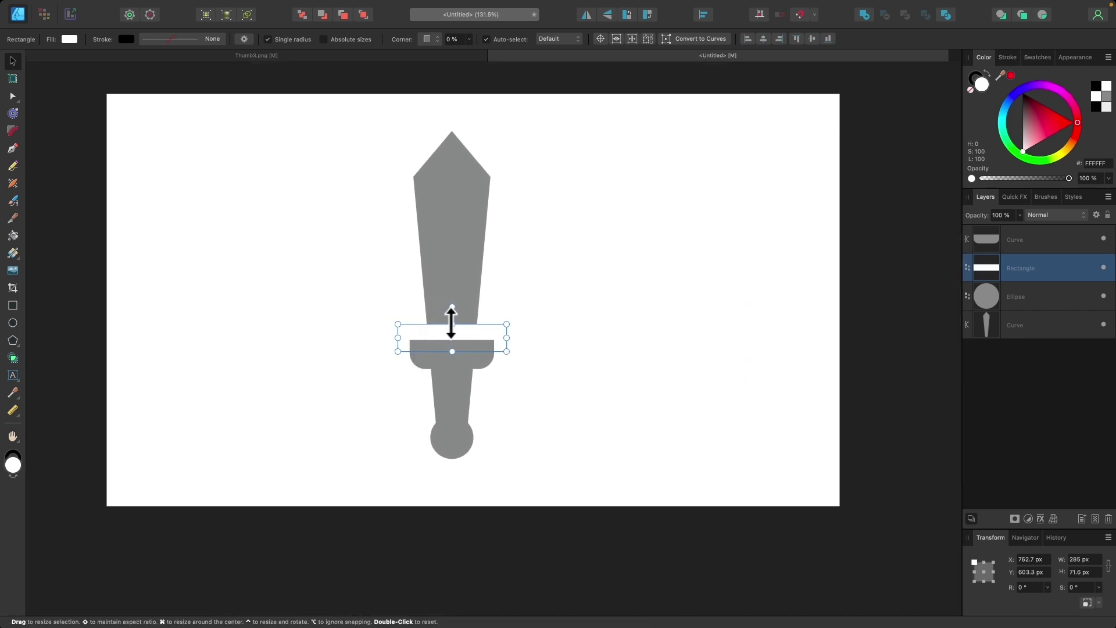
left_click_drag(452, 323, 462, 330)
left_click(655, 289)
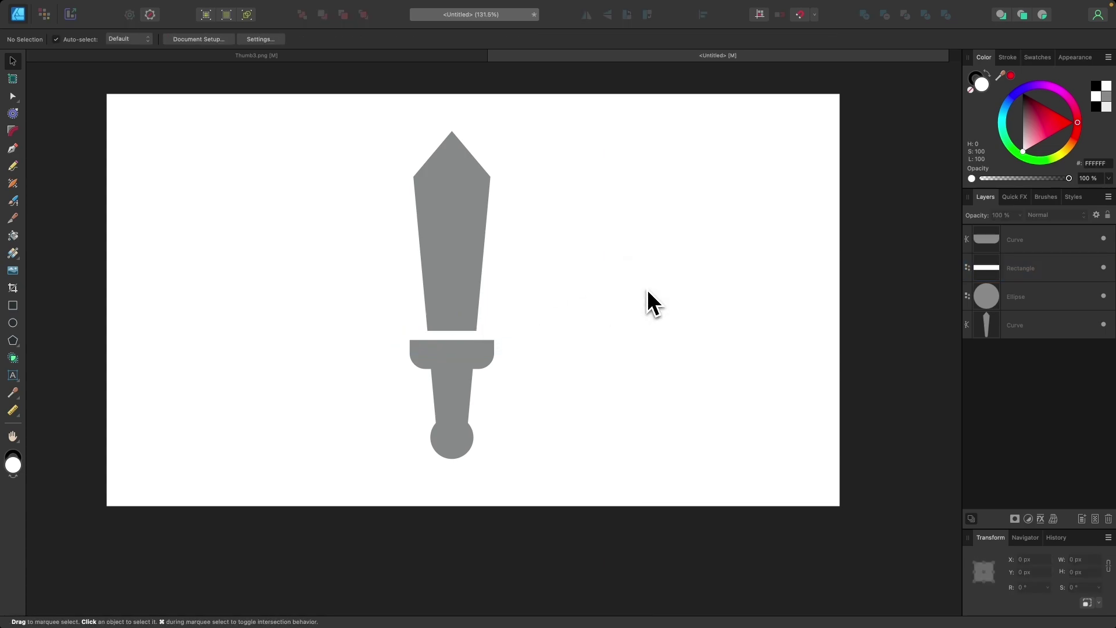
- Subtract the white rectangle from the blade shape to cut a real gap above the guard
left_click(505, 351)
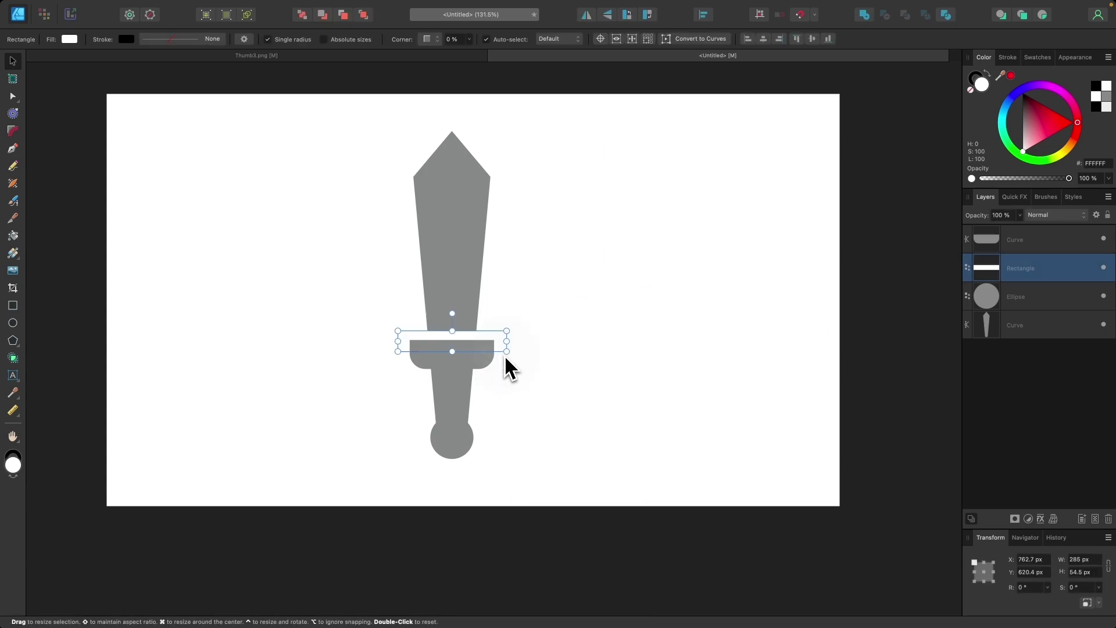
left_click(478, 189, "shift")
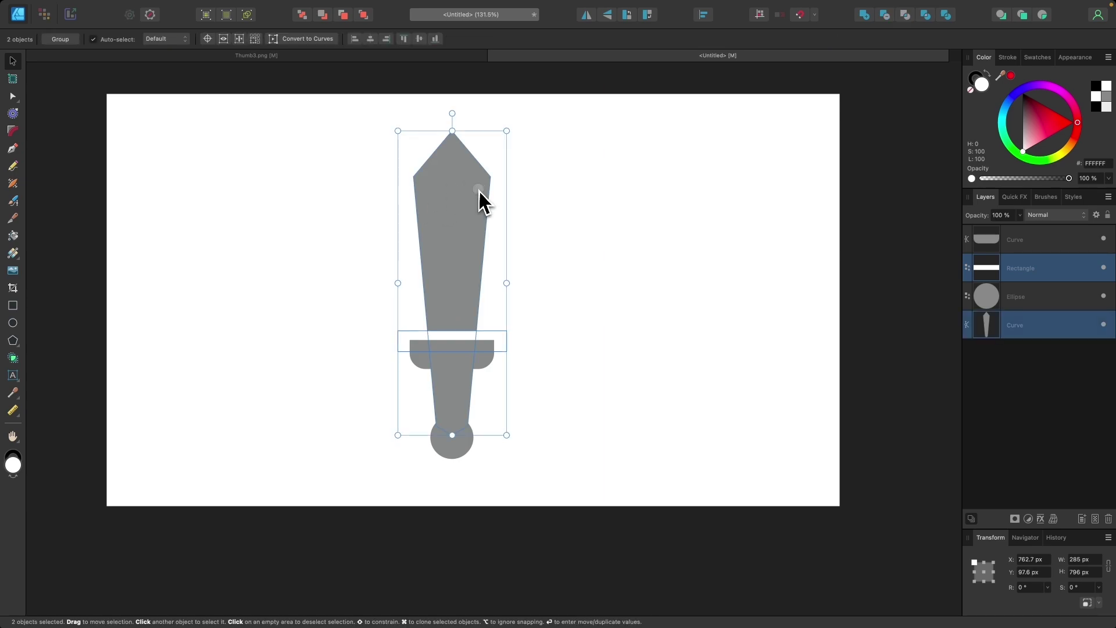
left_click(886, 17)
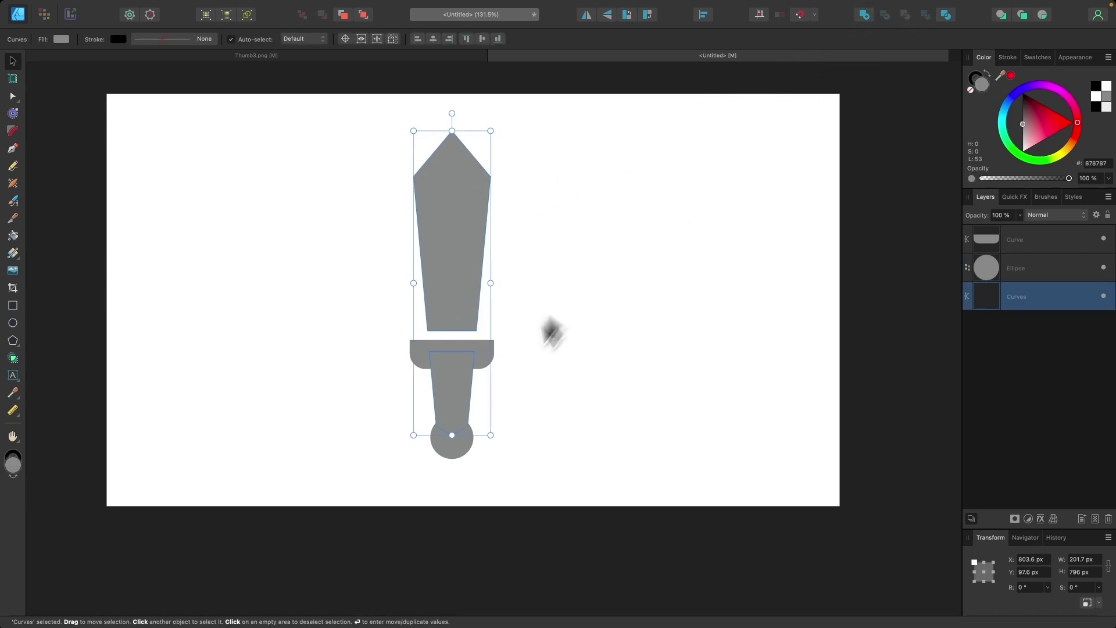
- Merge the blade, guard and pommel into a single shape, fill it black (000000) and deselect it
left_click_drag(564, 486, 336, 101)
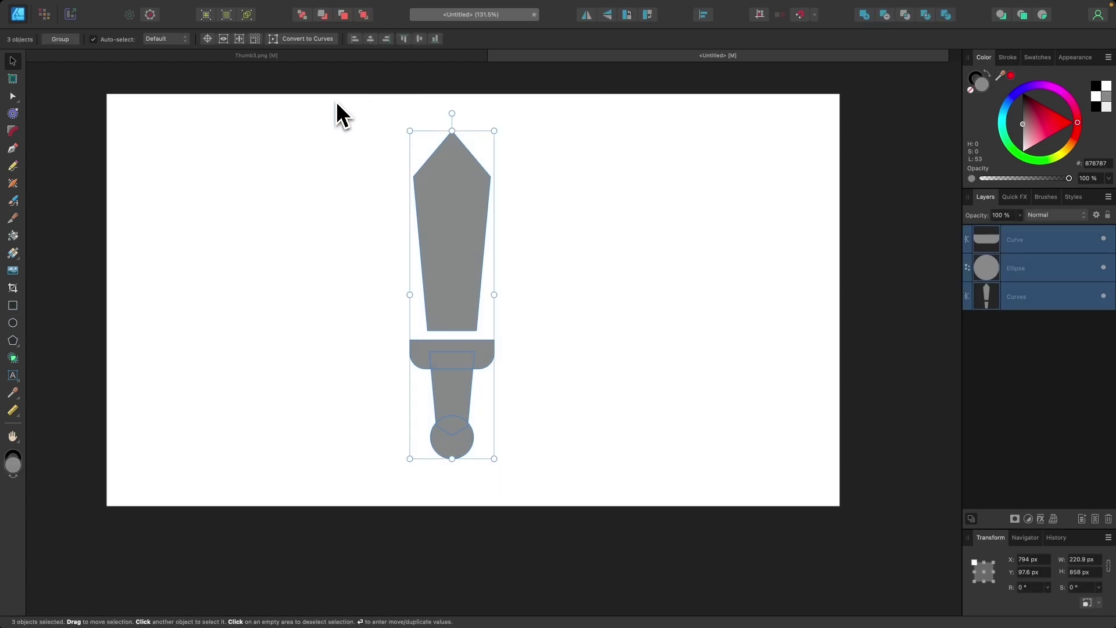
left_click(864, 15)
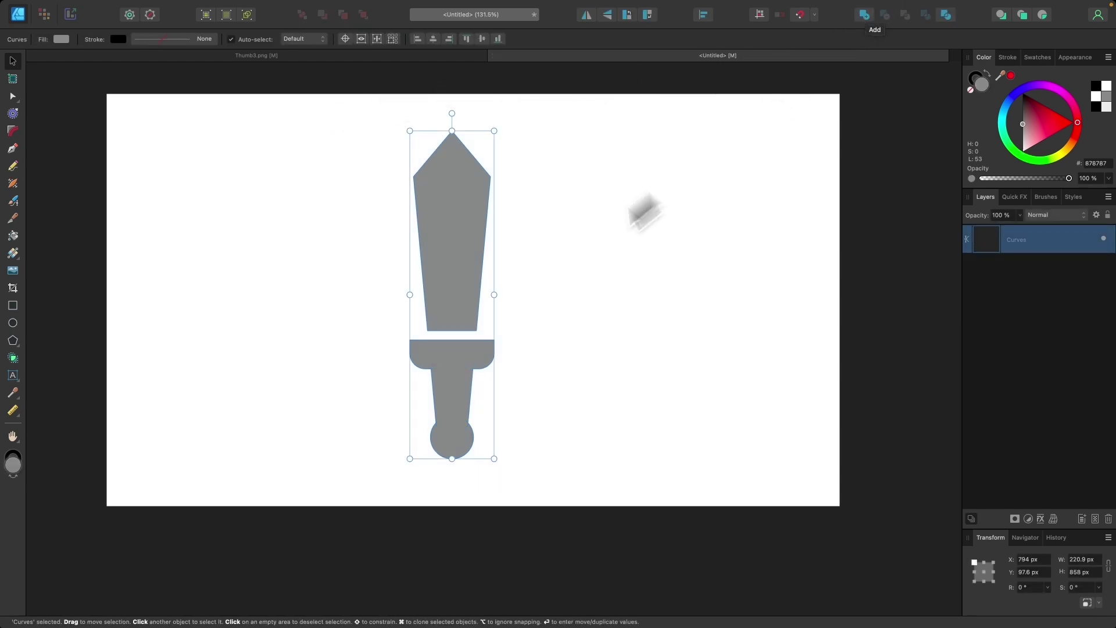
scroll(481, 332, "up", 2)
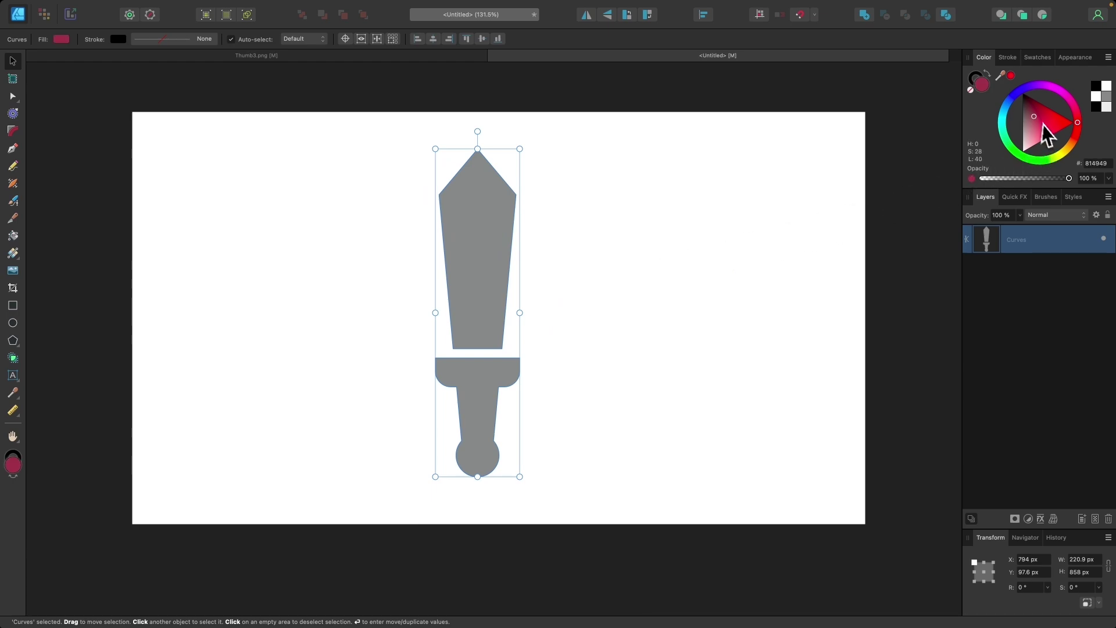
left_click_drag(1051, 129, 989, 80)
scroll(691, 273, "up", 1)
left_click(681, 293)
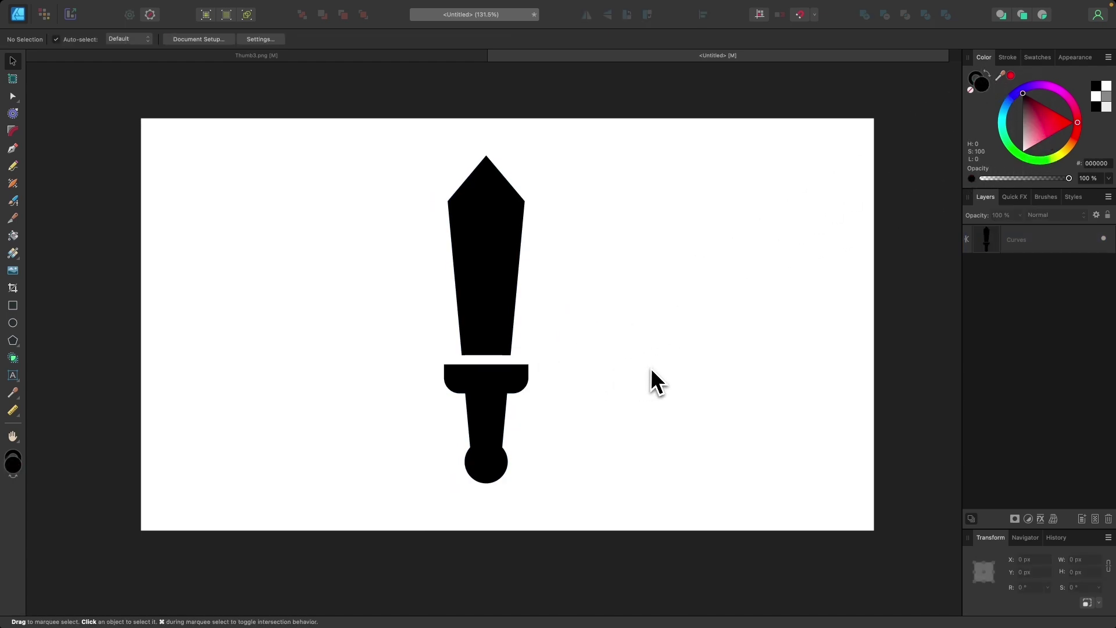
- Clear the finished sword from the canvas and check the goblet in the Thumb3.png reference before returning to the untitled drawing
left_click(490, 256)
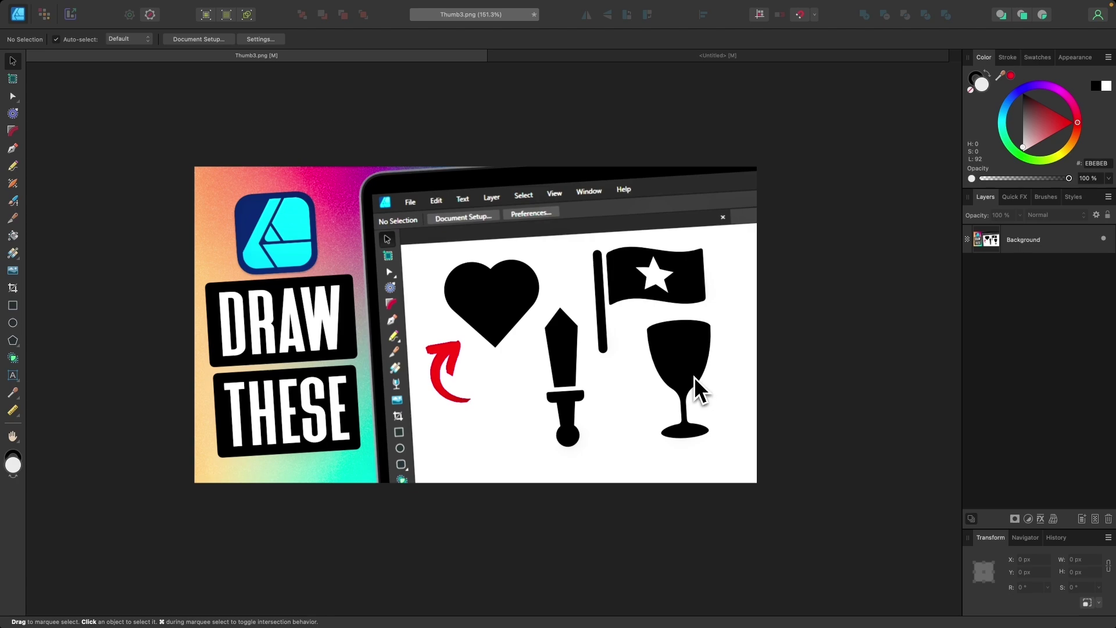
left_click(656, 58)
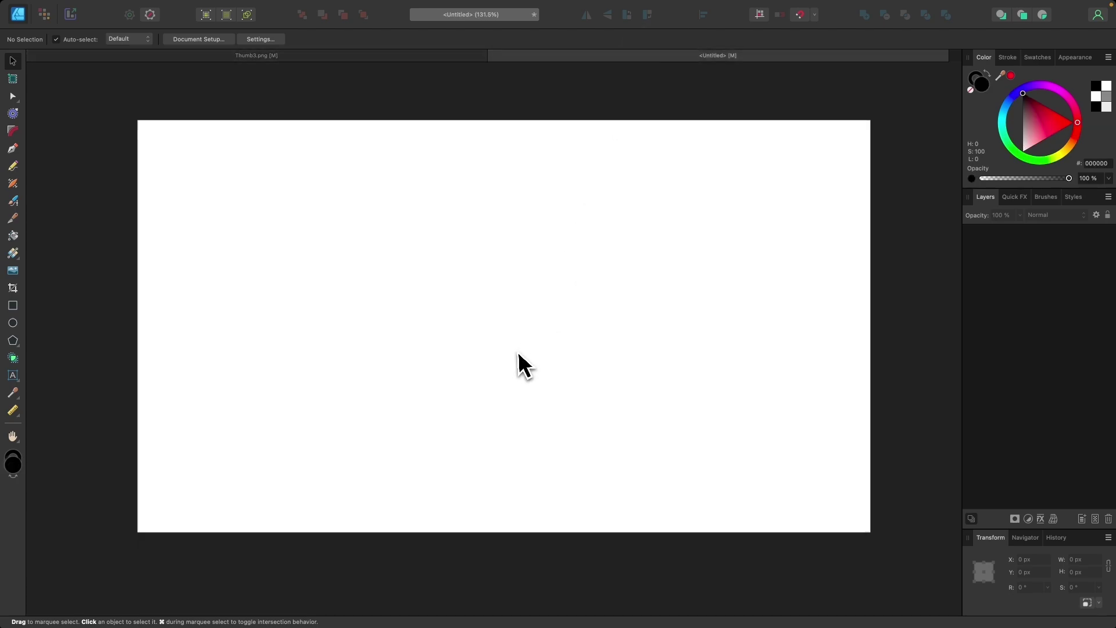
- Draw a tall black ellipse in the middle of the canvas and set its size to 300 by 600 px
left_click(13, 322)
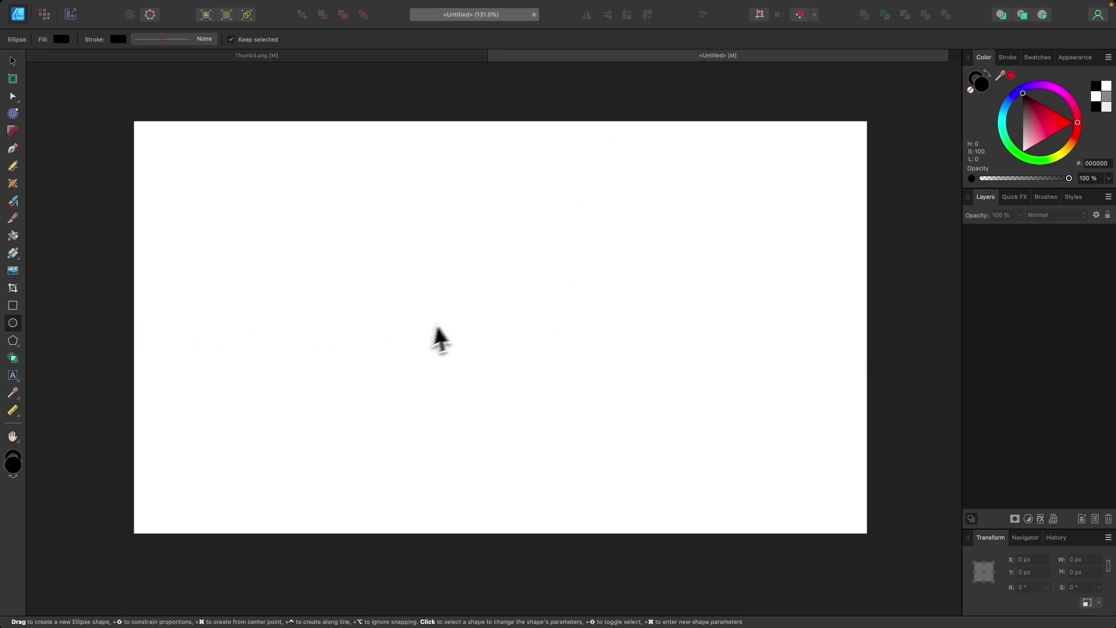
left_click_drag(428, 195, 583, 460)
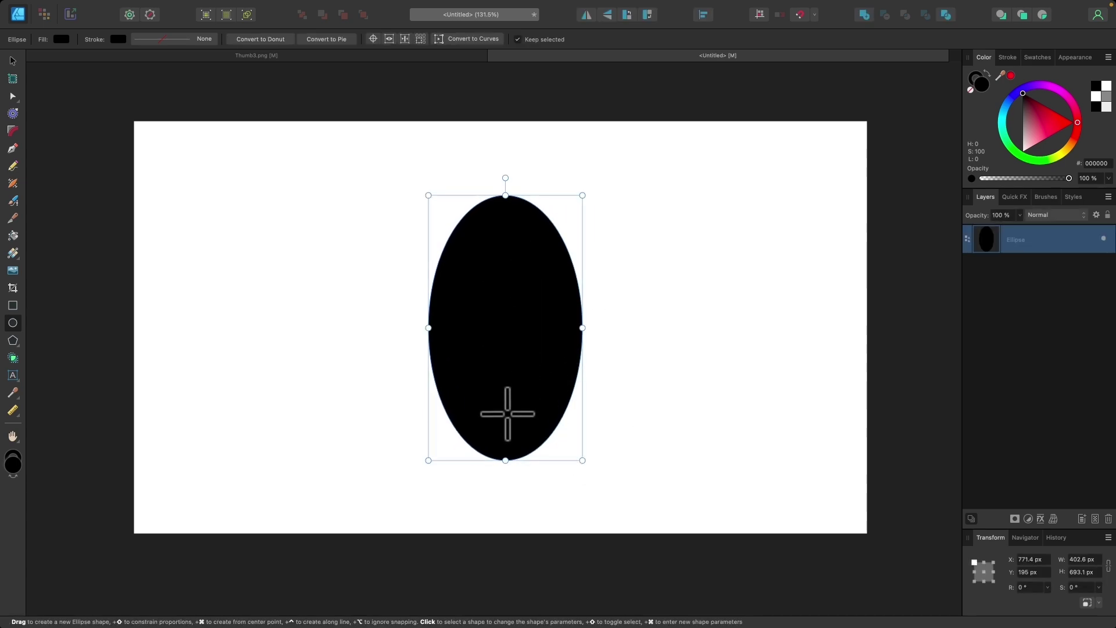
left_click(13, 61)
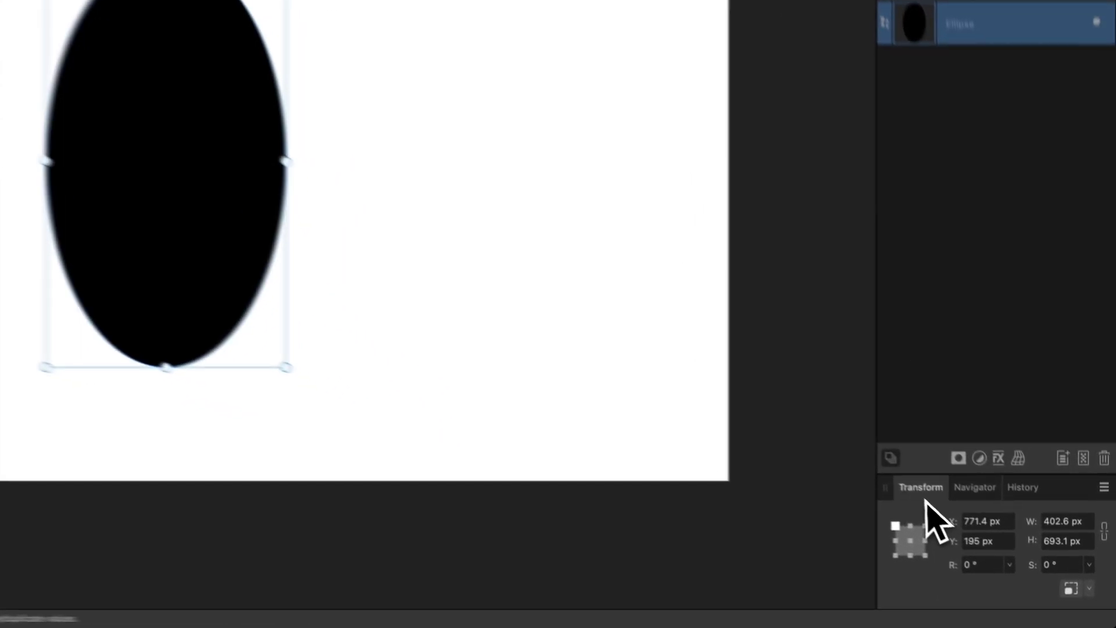
left_click(1050, 512)
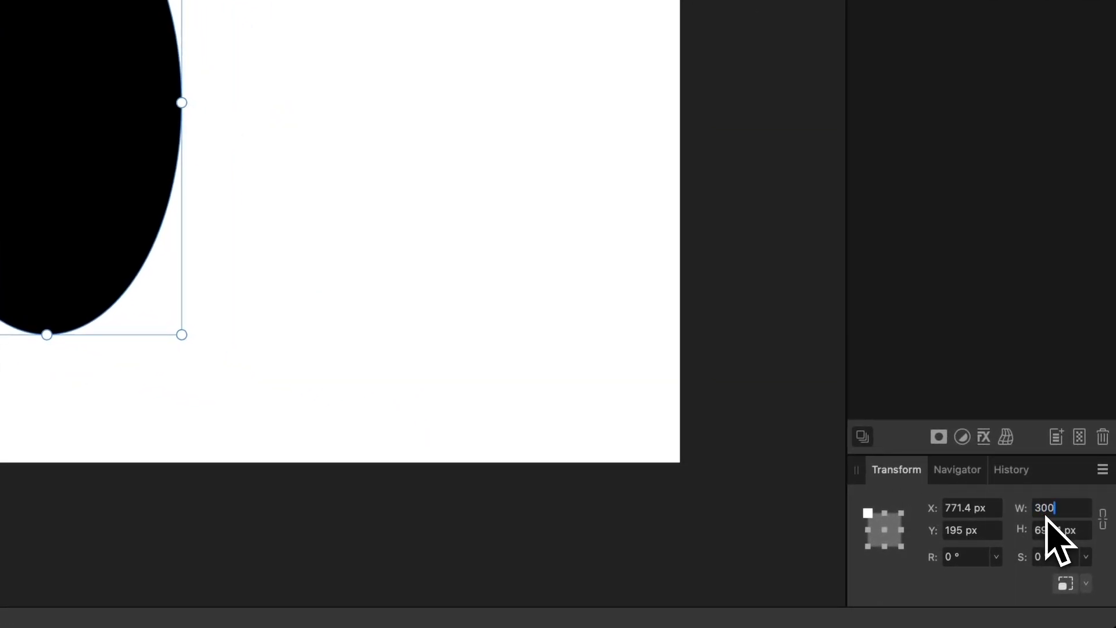
key("Tab")
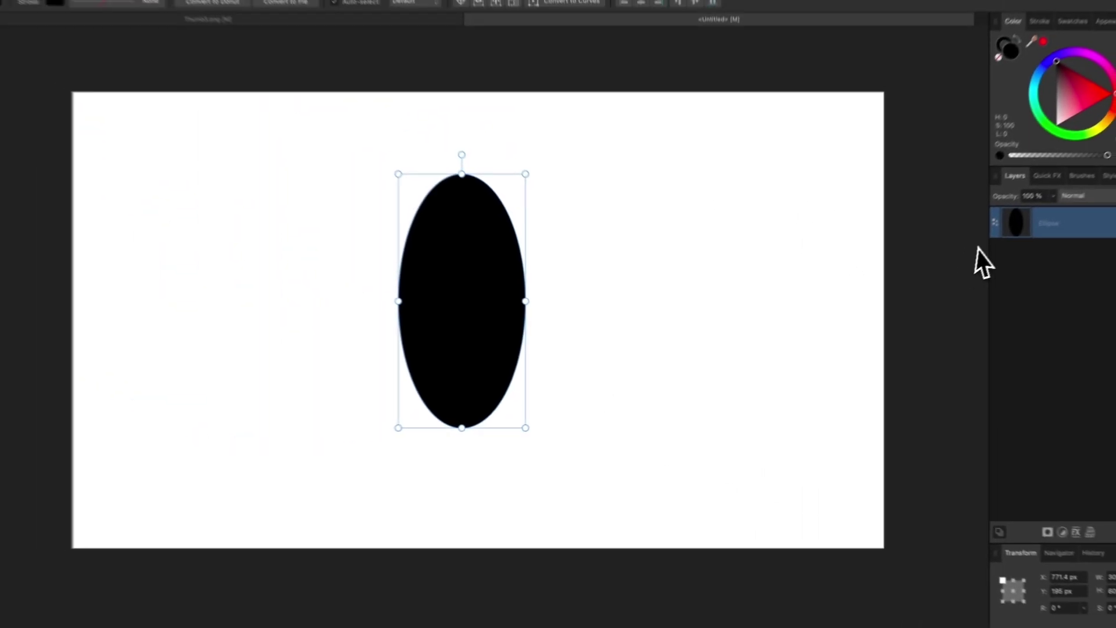
- Duplicate the black ellipse and fill the copy with mid grey (898989)
right_click(1007, 239)
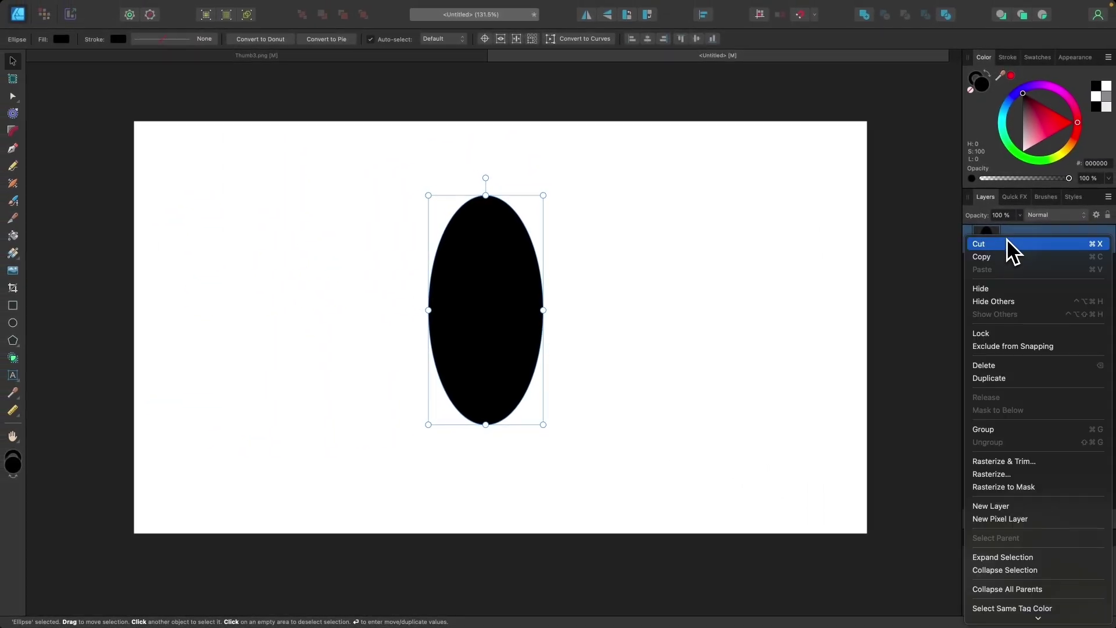
left_click(991, 379)
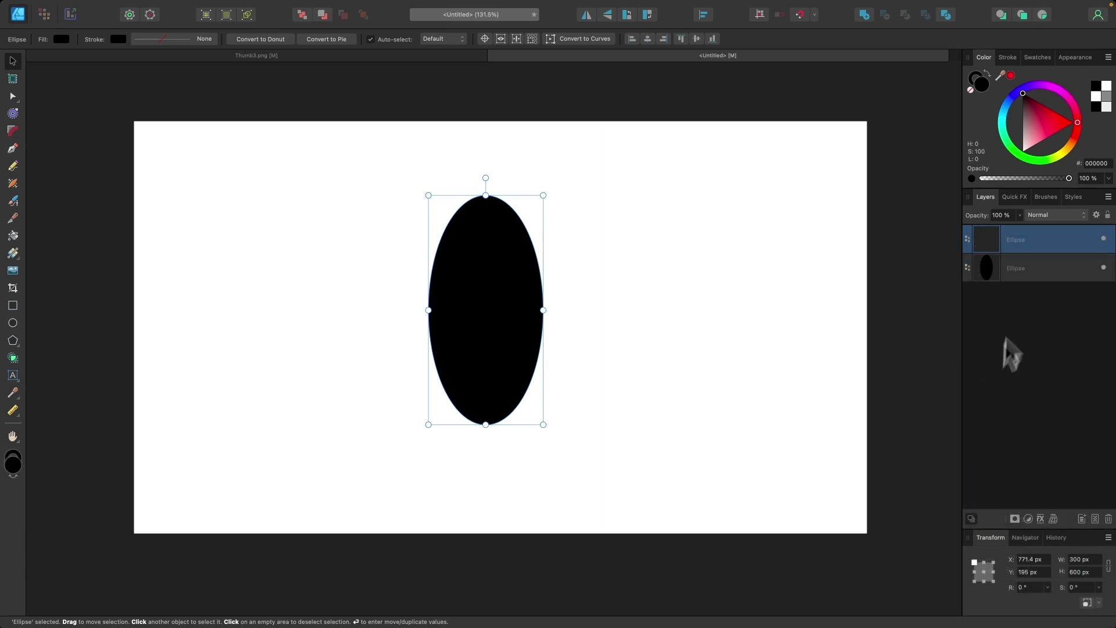
left_click_drag(1036, 124, 998, 129)
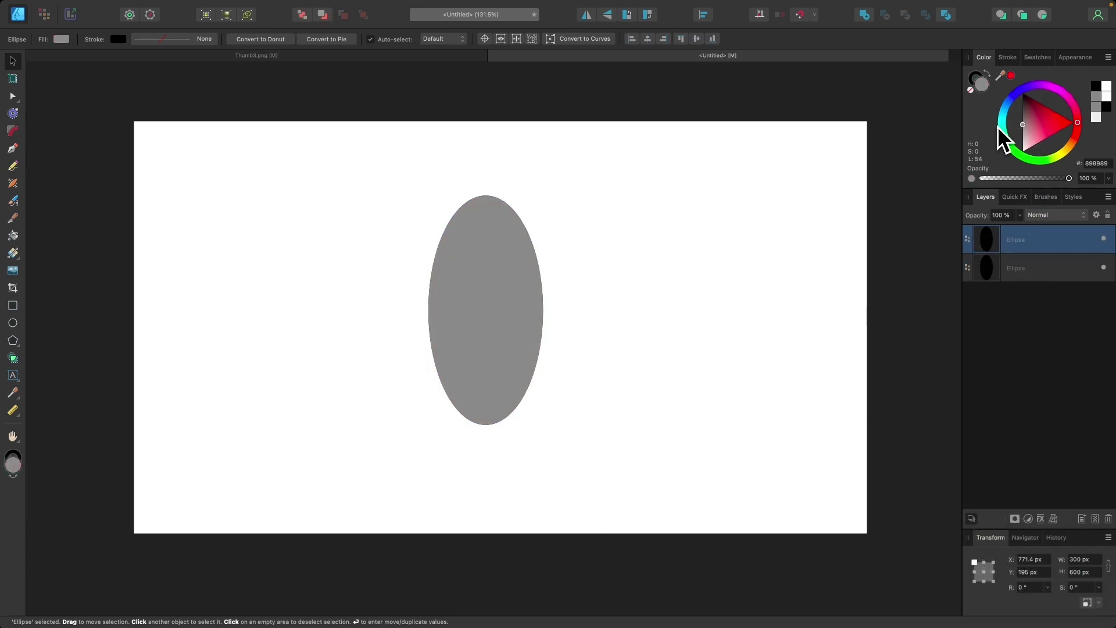
- Set the grey ellipse's height to 100 px and move it down to the middle of the black ellipse
scroll(543, 266, "up", 3)
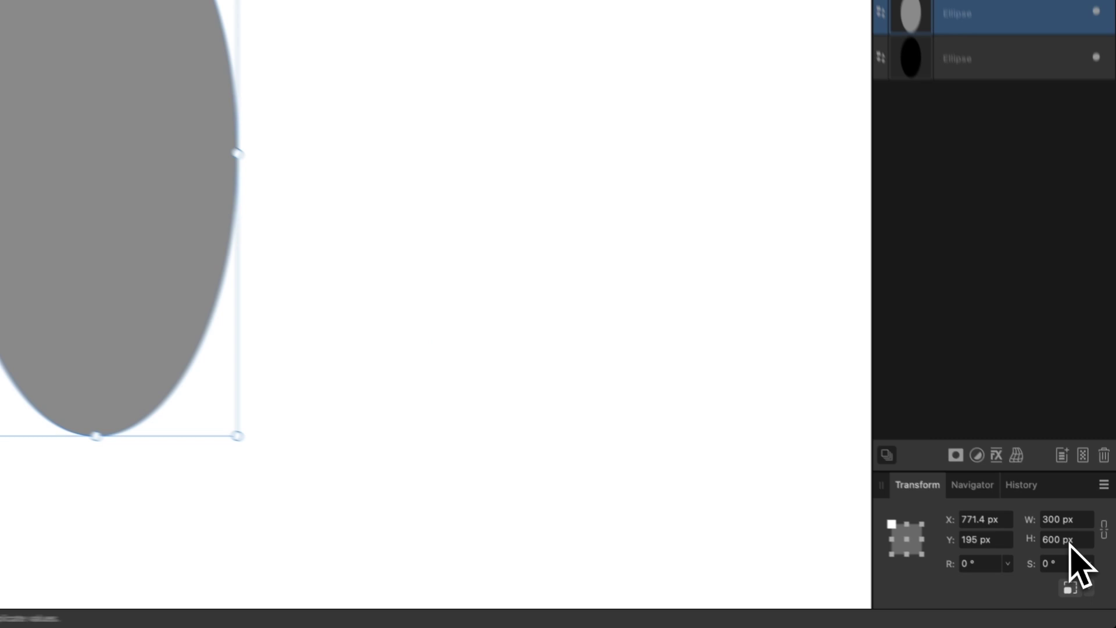
left_click(1087, 574)
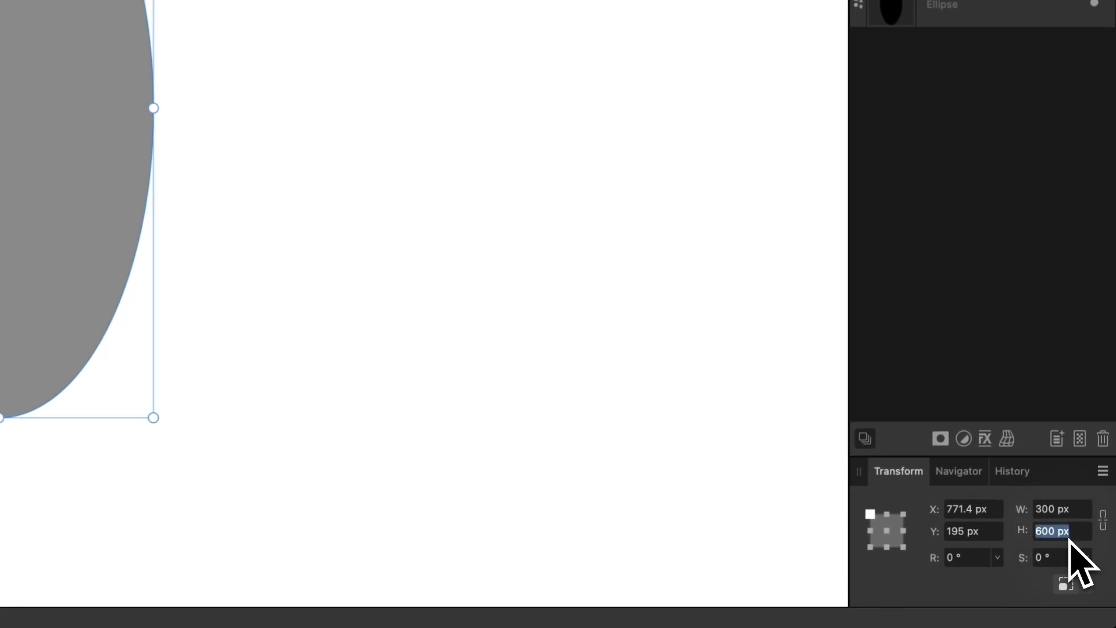
type("100")
key("Return")
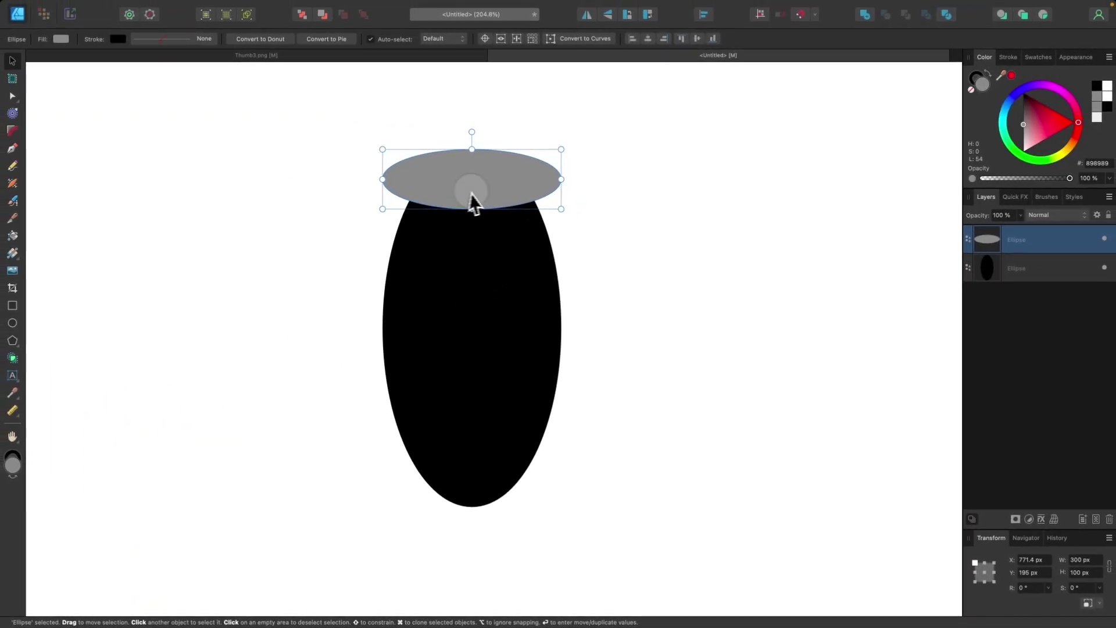
left_click_drag(473, 199, 472, 360)
- Centre the black ellipse on the canvas both horizontally and vertically
key("super+0")
left_click(467, 277)
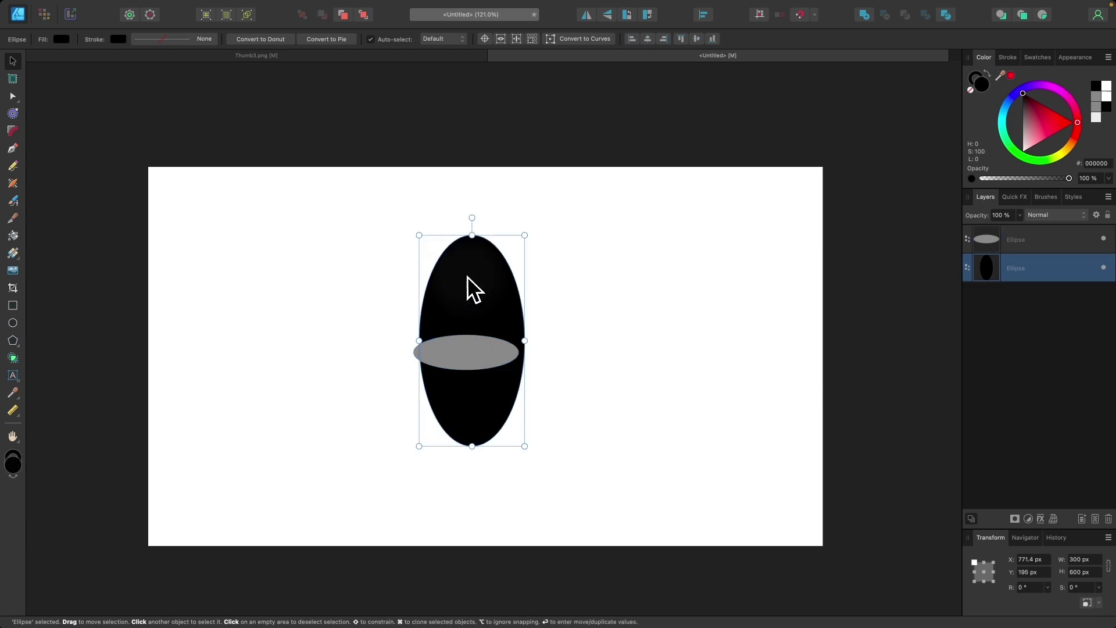
left_click(650, 42)
left_click(696, 42)
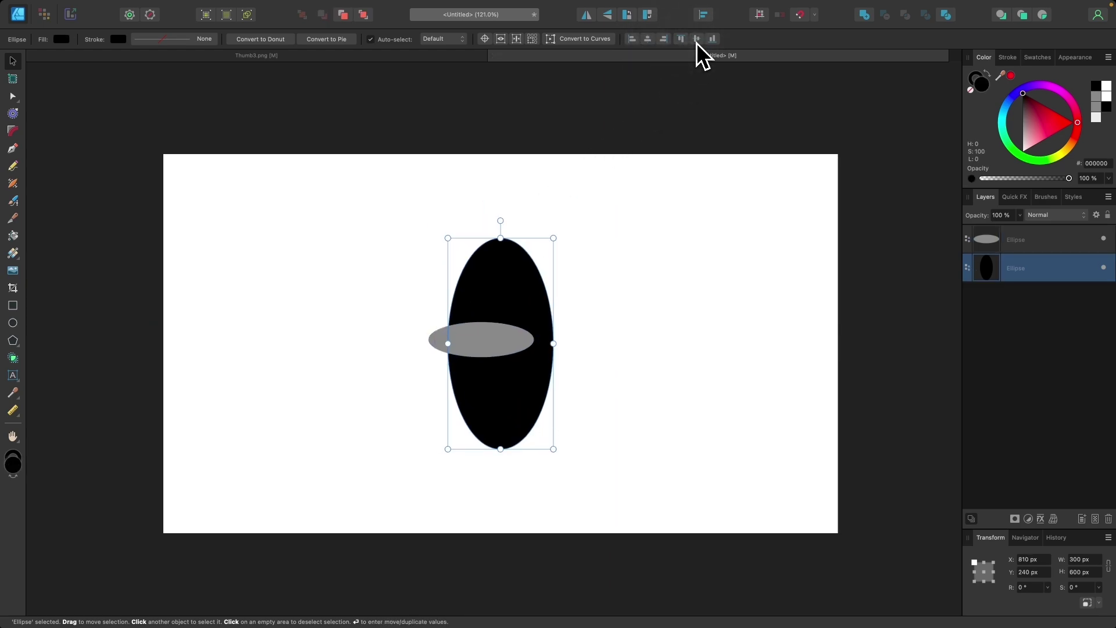
- Centre the grey ellipse horizontally and vertically on the canvas, over the middle of the black one
left_click(508, 345)
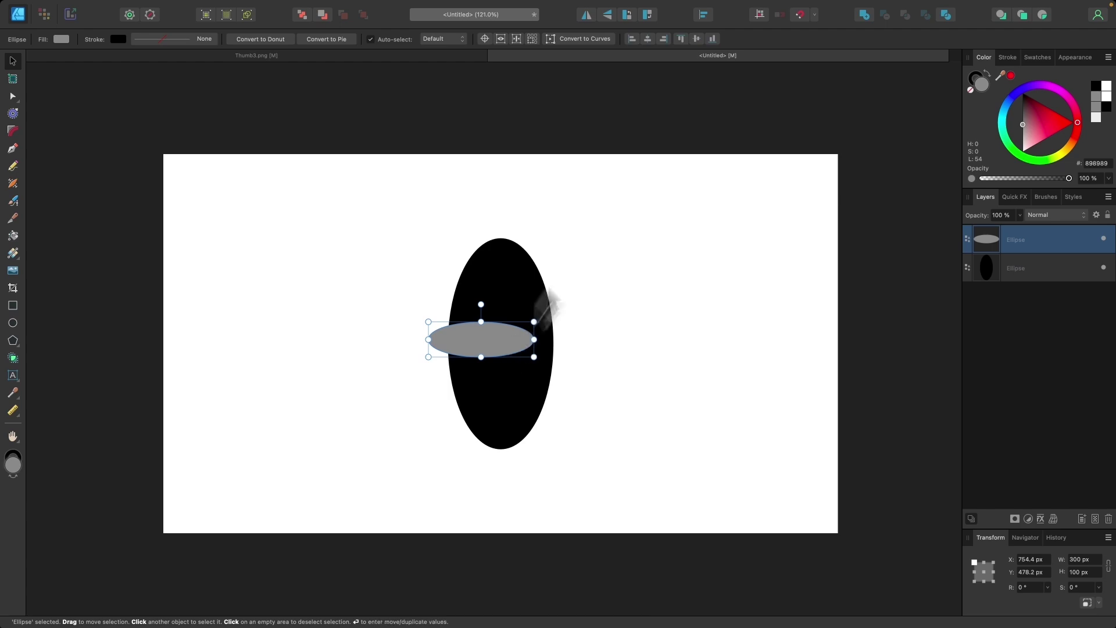
left_click(645, 40)
left_click(696, 38)
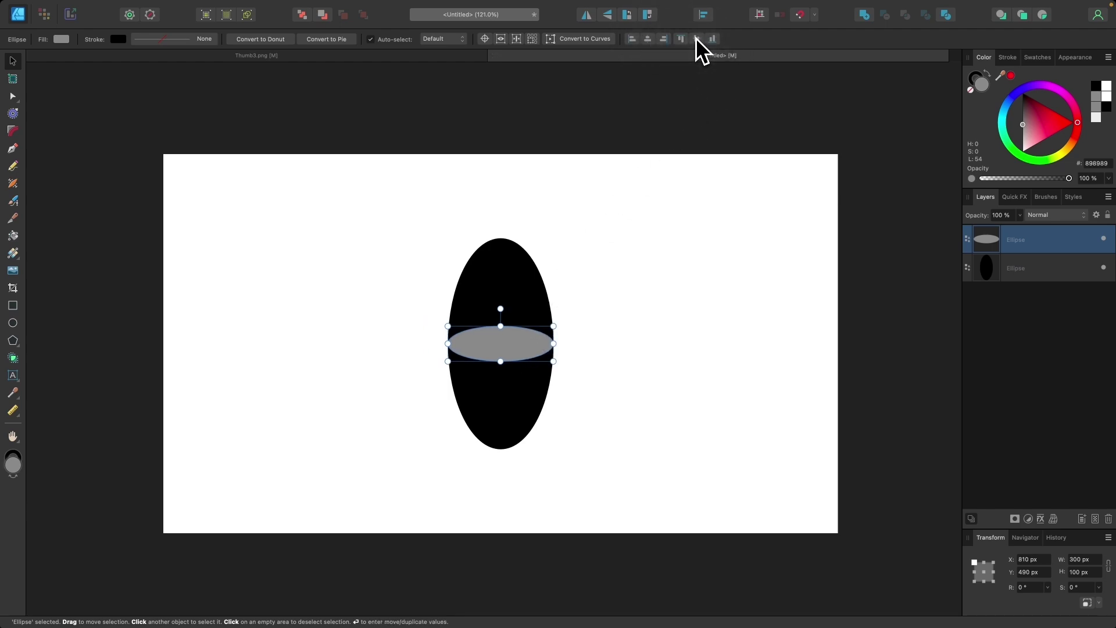
- Select both ellipses and delete the black region above the grey ellipse with the Shape Builder
scroll(459, 367, "up", 5)
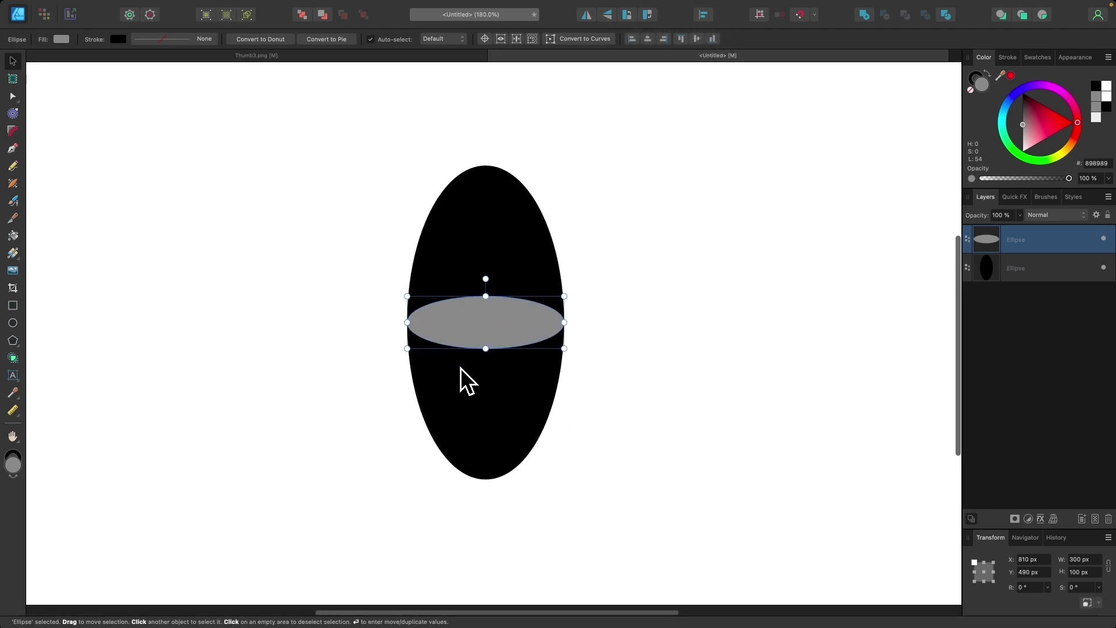
scroll(462, 367, "right", 1)
left_click_drag(671, 513, 281, 134)
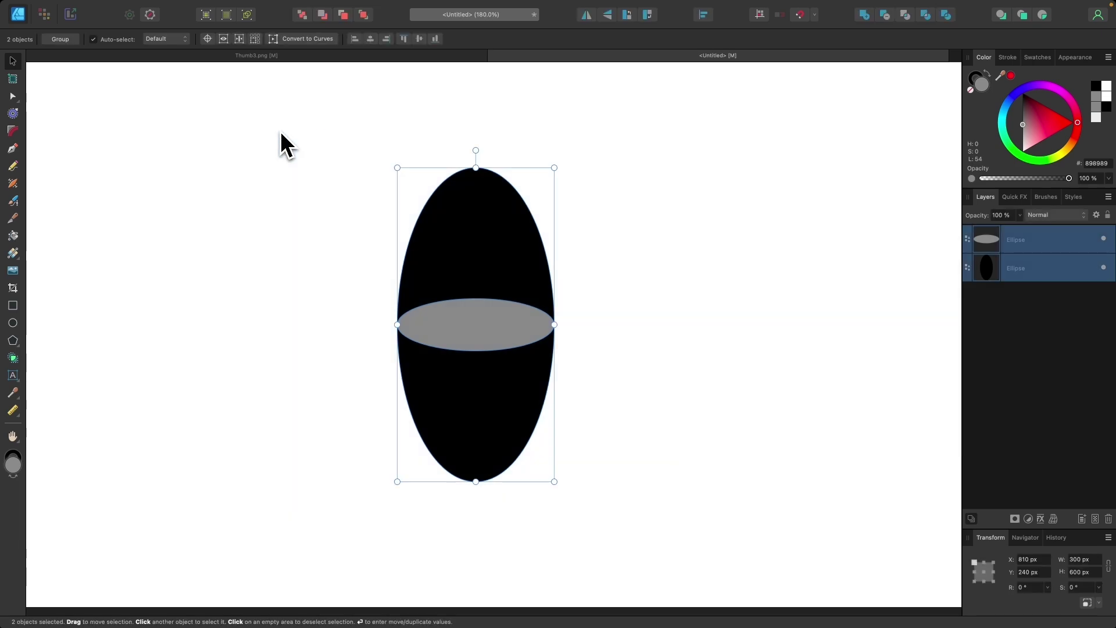
scroll(414, 324, "up", 4)
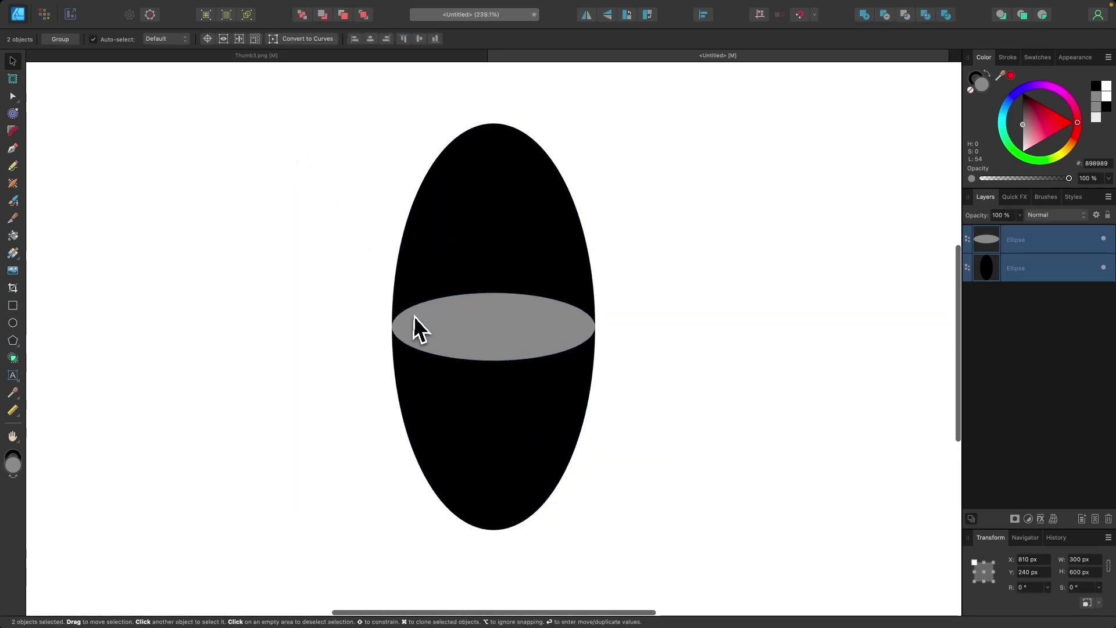
left_click(17, 361)
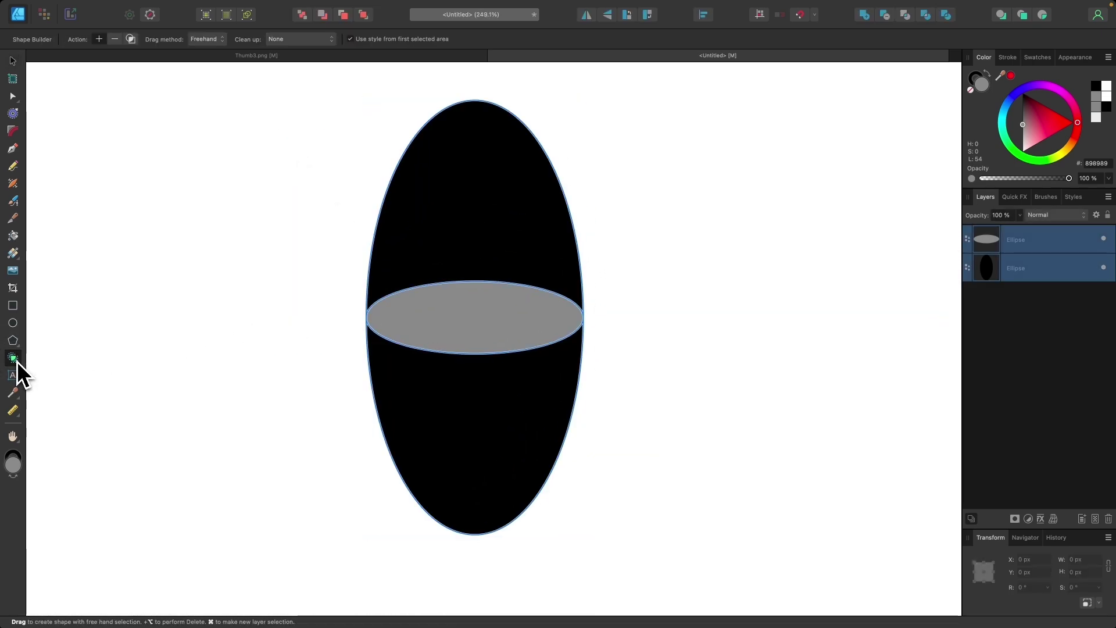
left_click(116, 39)
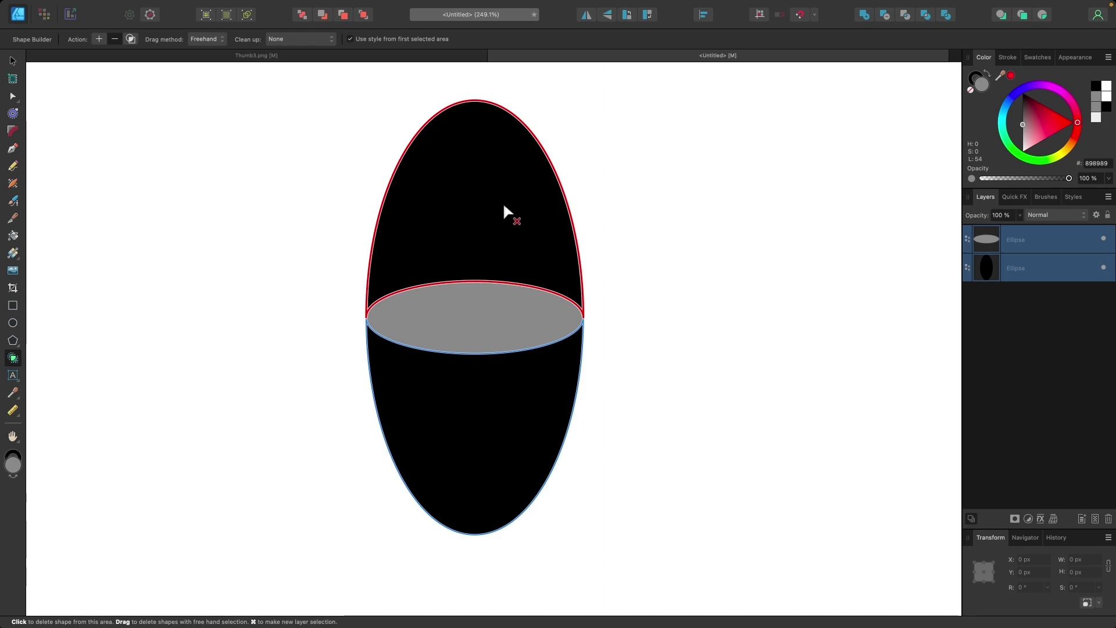
left_click(496, 202)
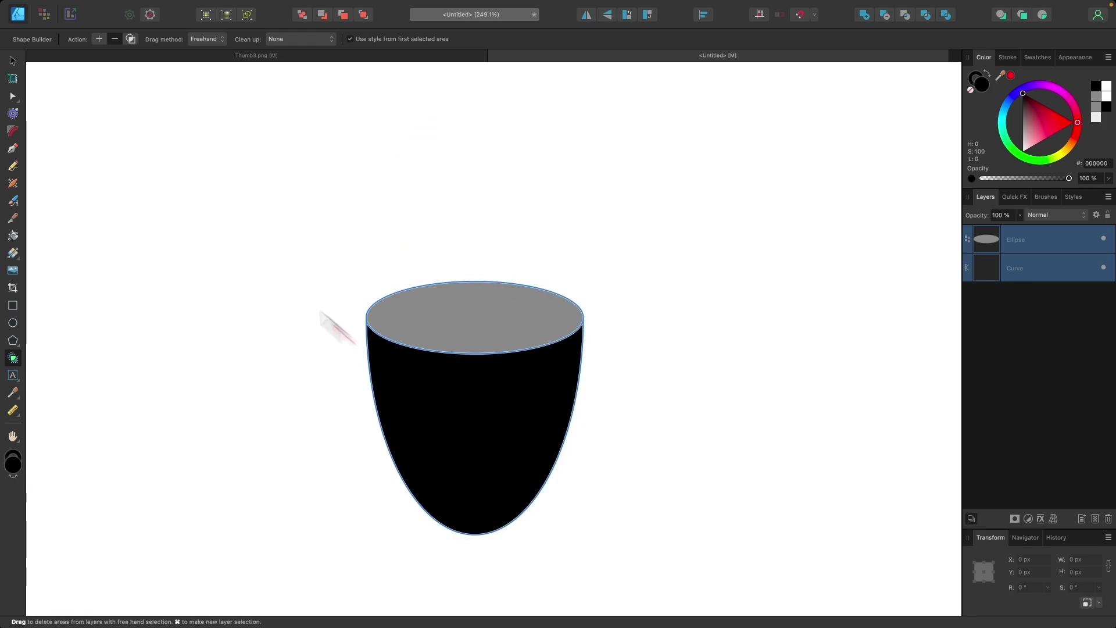
- Merge the grey ellipse with the remaining black half into a single bowl shape using the Shape Builder
left_click(98, 39)
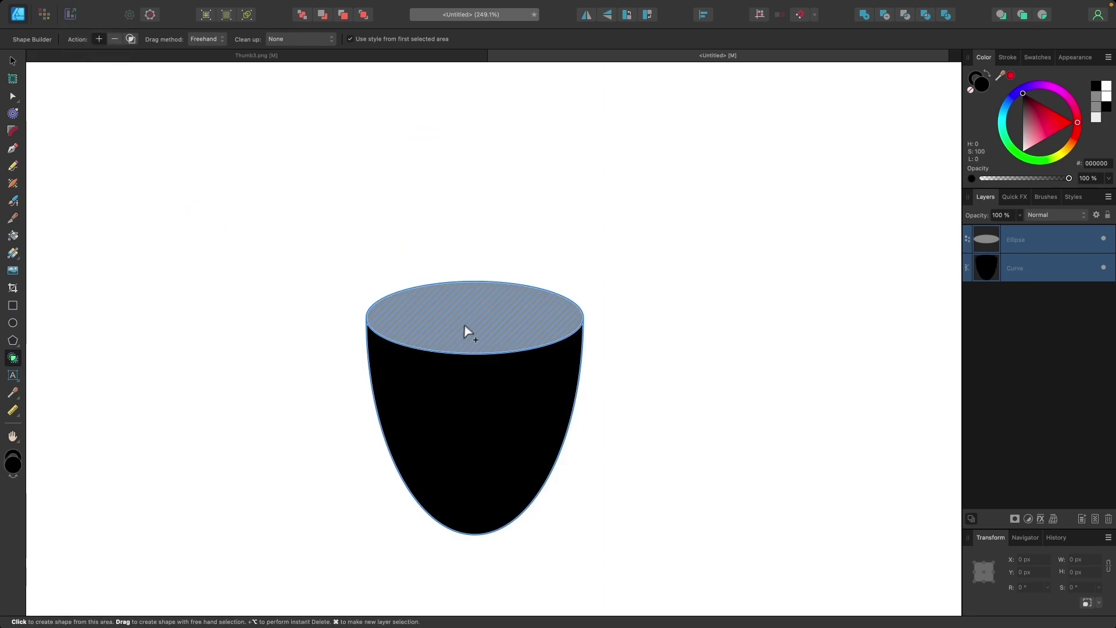
left_click_drag(469, 319, 470, 442)
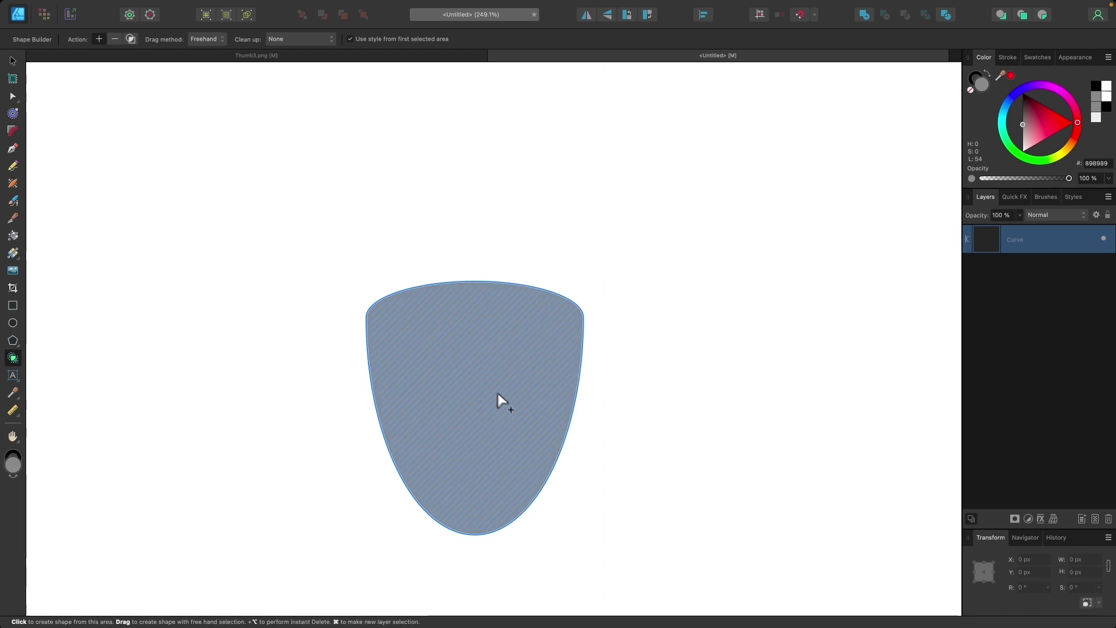
scroll(494, 392, "down", 3)
scroll(490, 393, "down", 1)
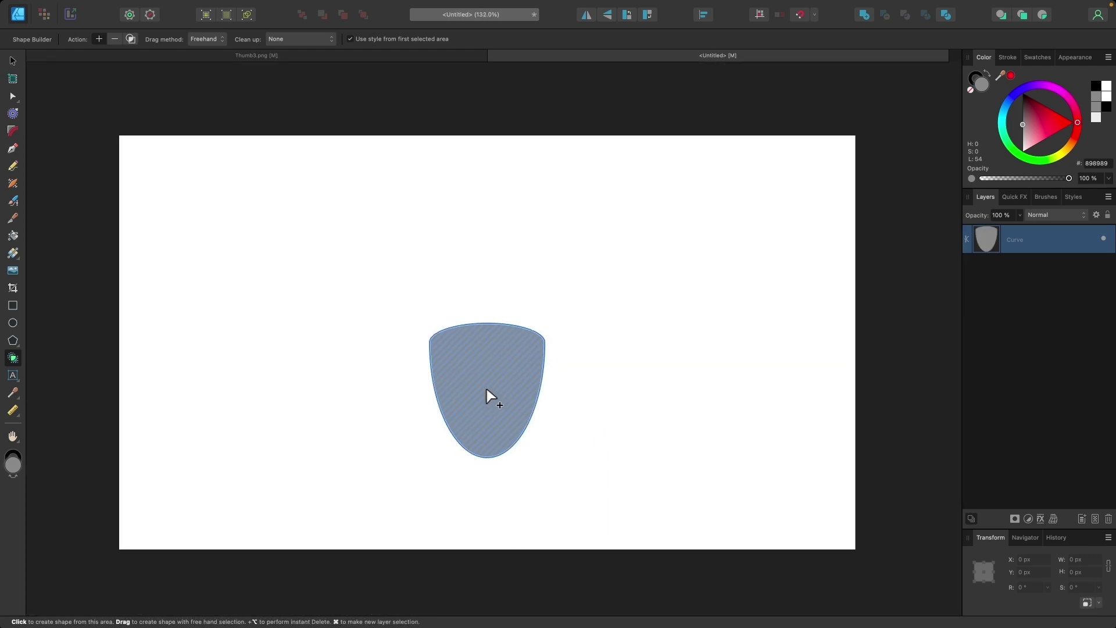
- Move the grey bowl straight up to about Y 204 px on the canvas and deselect it
left_click(13, 61)
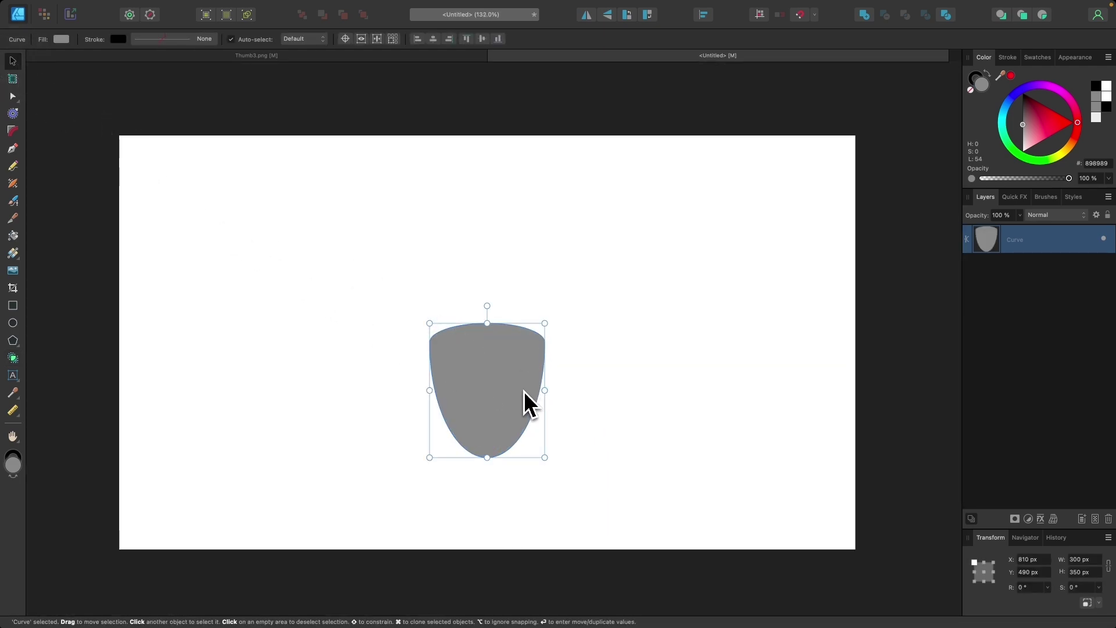
left_click_drag(523, 391, 510, 282)
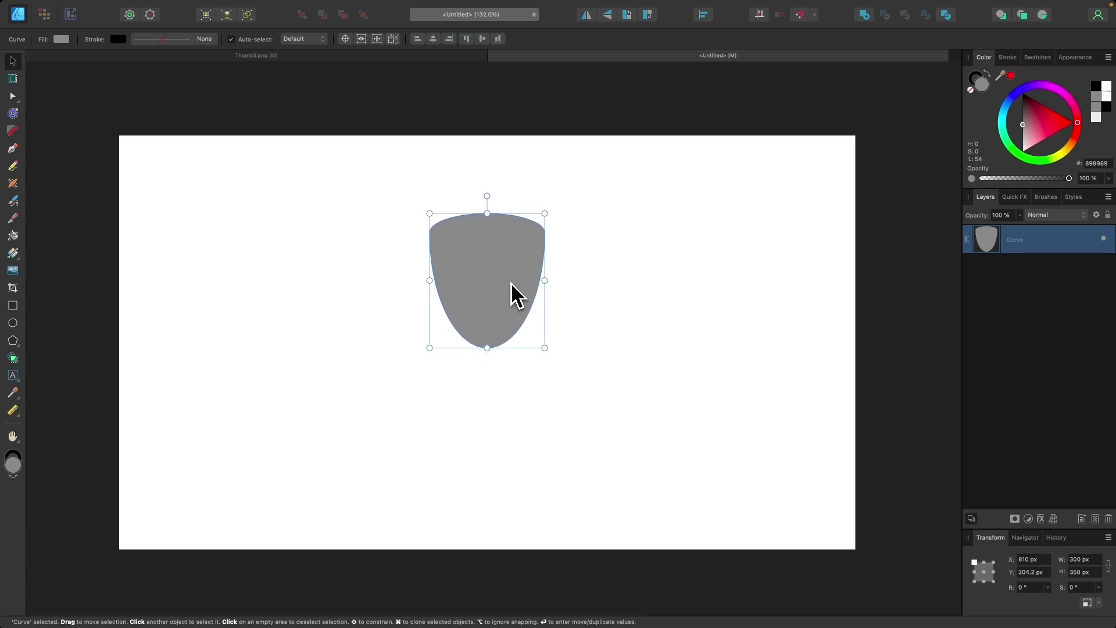
left_click(510, 450)
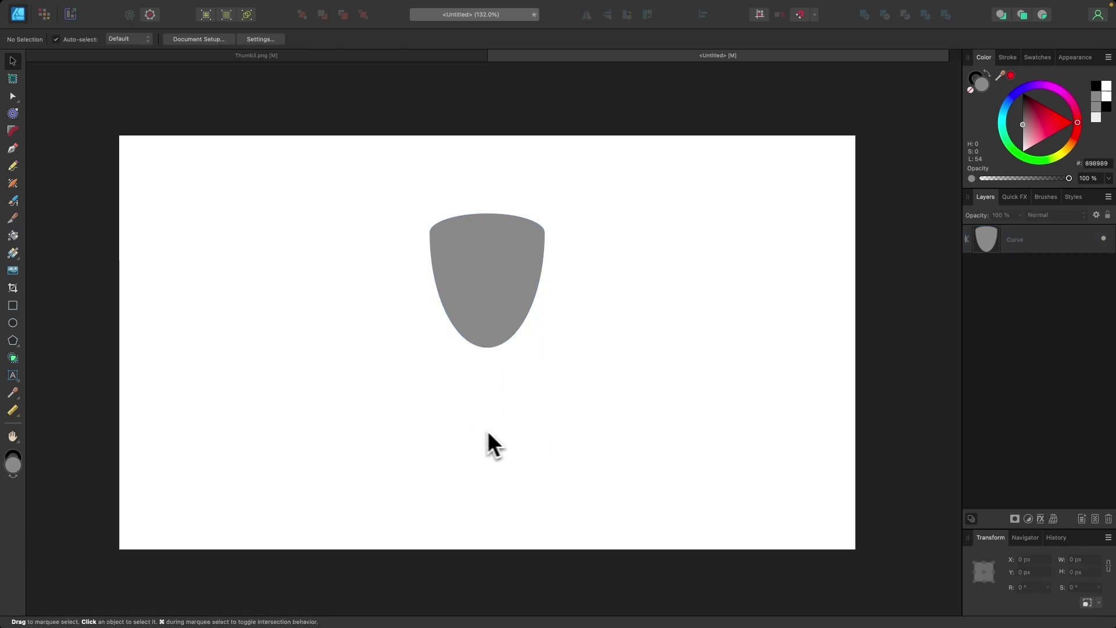
- Draw a flat ellipse below the bowl as the goblet's base, 200 px wide and 60 px high
scroll(498, 442, "up", 2)
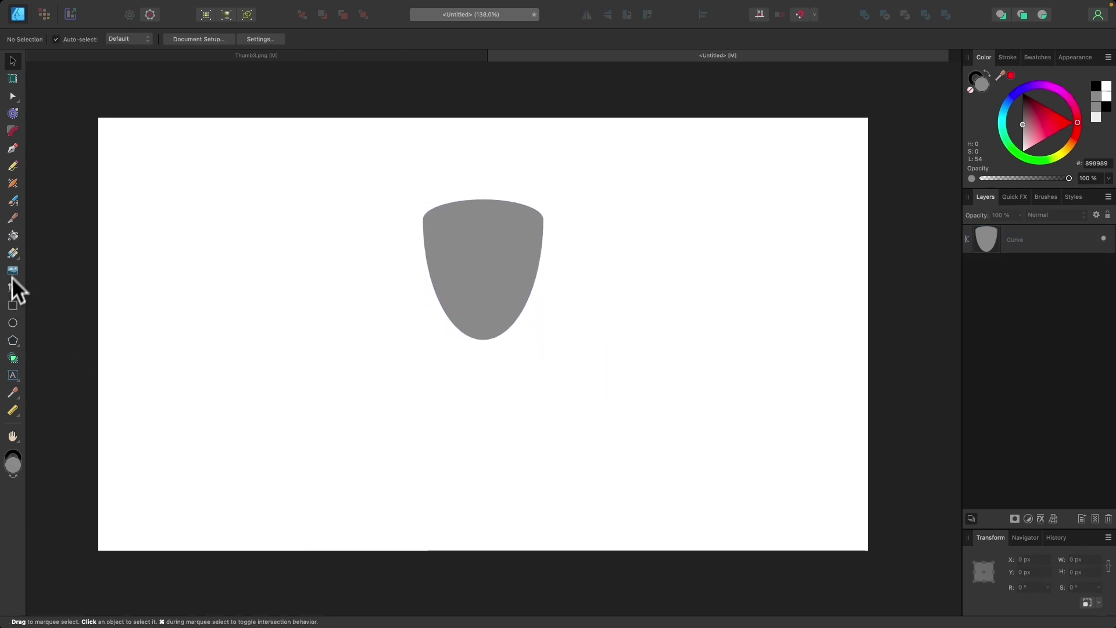
left_click(20, 328)
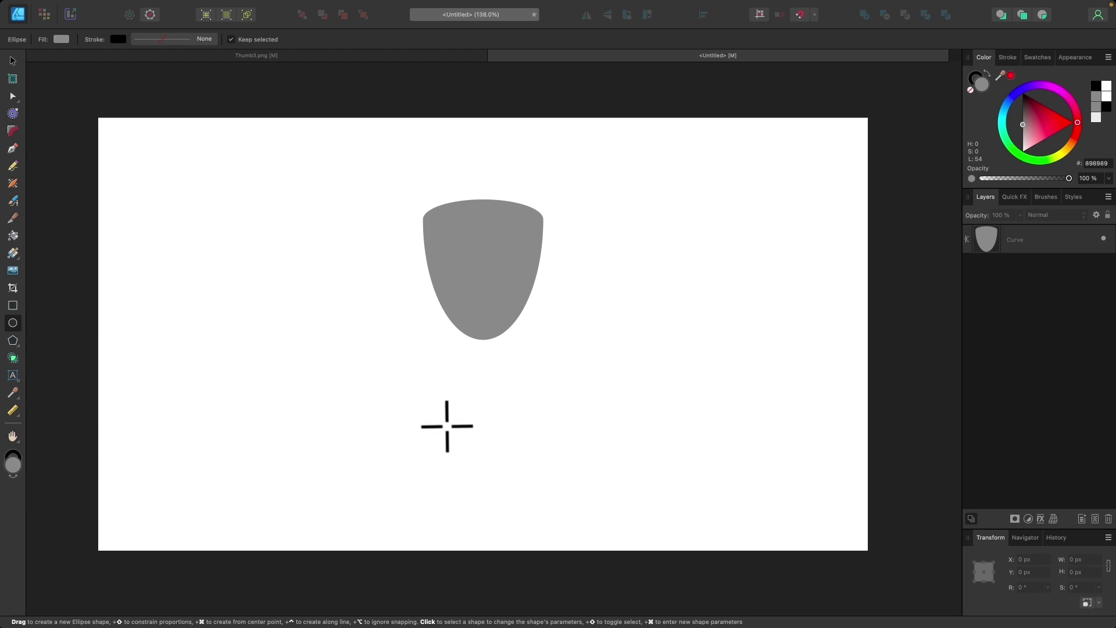
left_click_drag(445, 422, 520, 443)
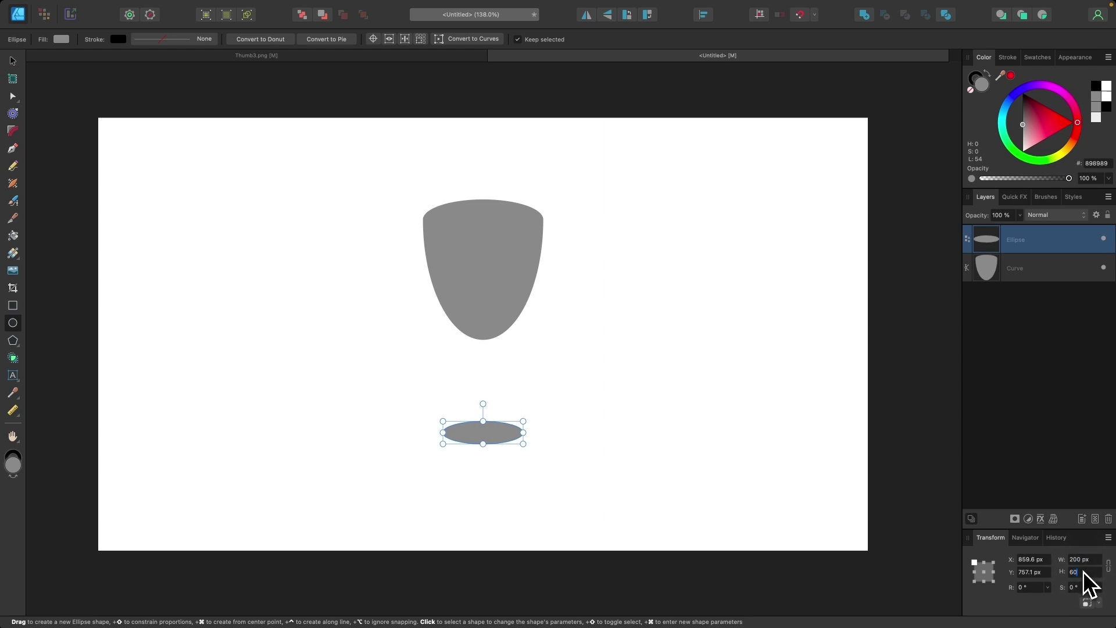
- Convert the base ellipse to curves and raise its top node by about 8 px
scroll(356, 470, "up", 3)
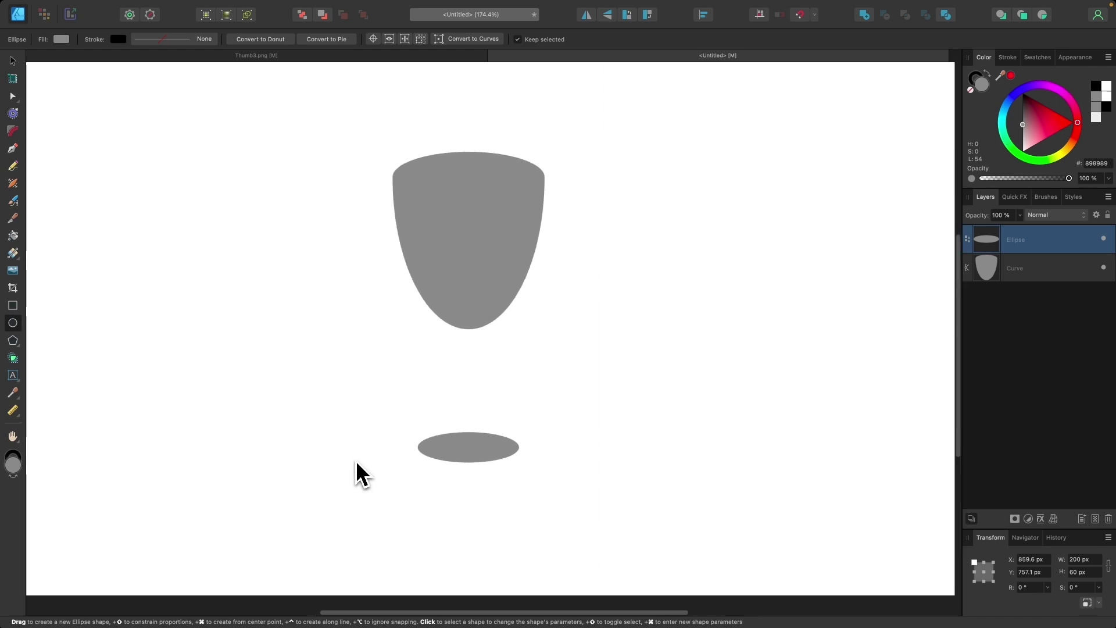
left_click(471, 40)
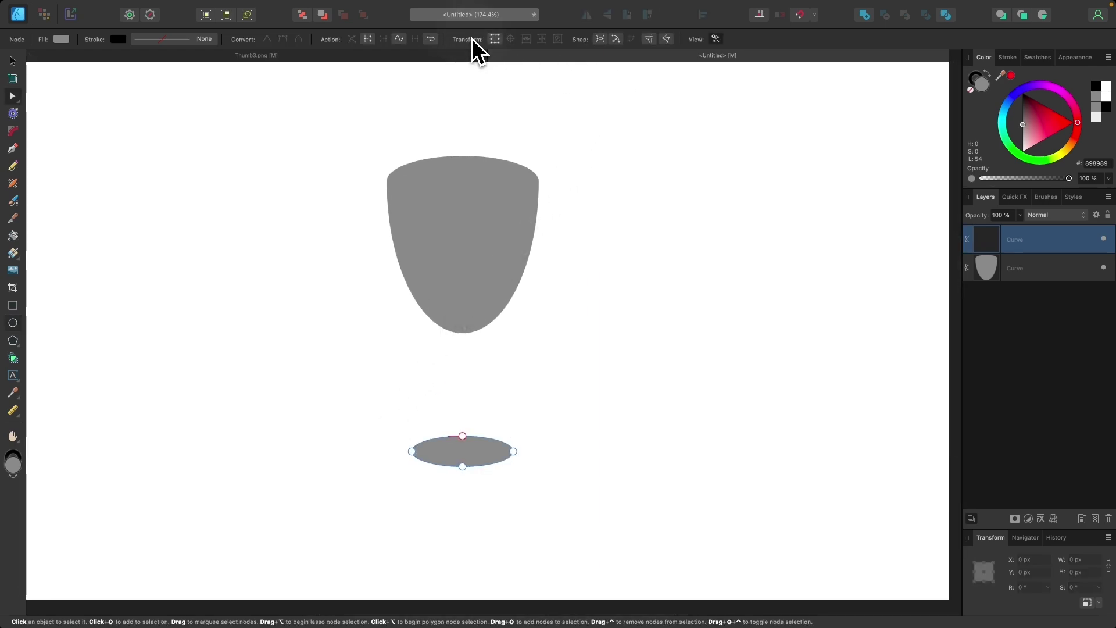
scroll(442, 381, "up", 5)
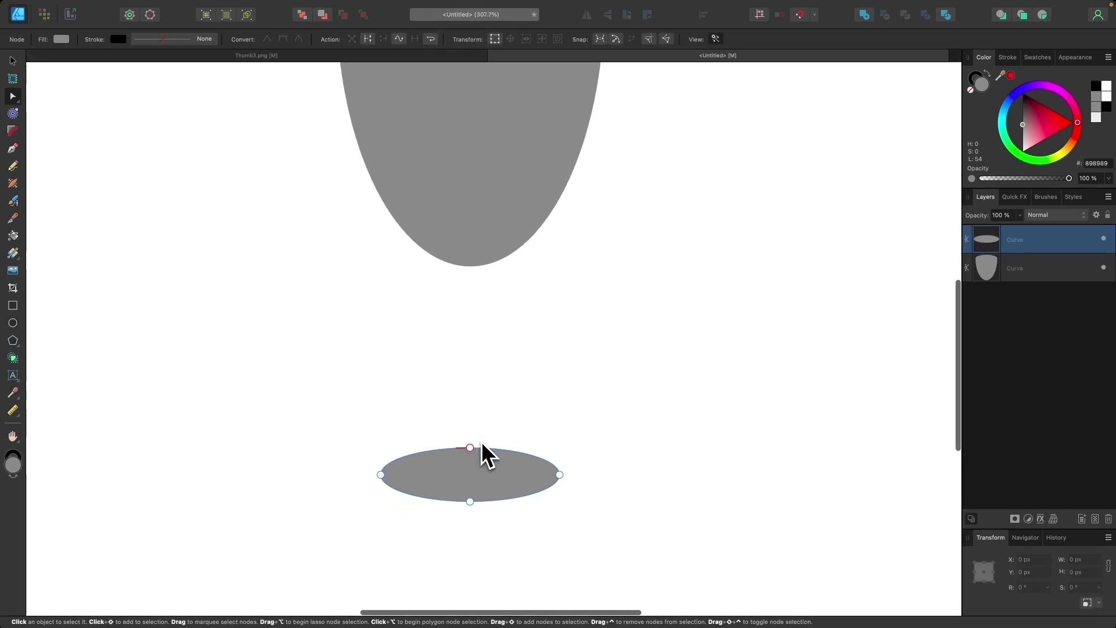
left_click_drag(471, 448, 470, 445)
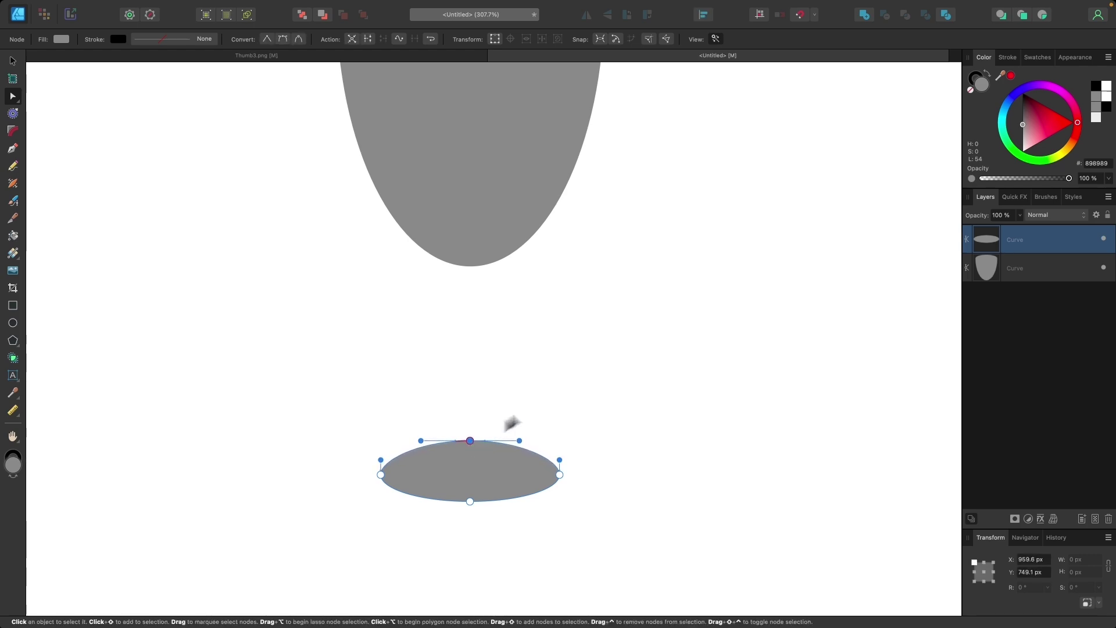
- Centre the goblet's base horizontally on the canvas and deselect it
left_click(13, 61)
scroll(391, 407, "down", 5)
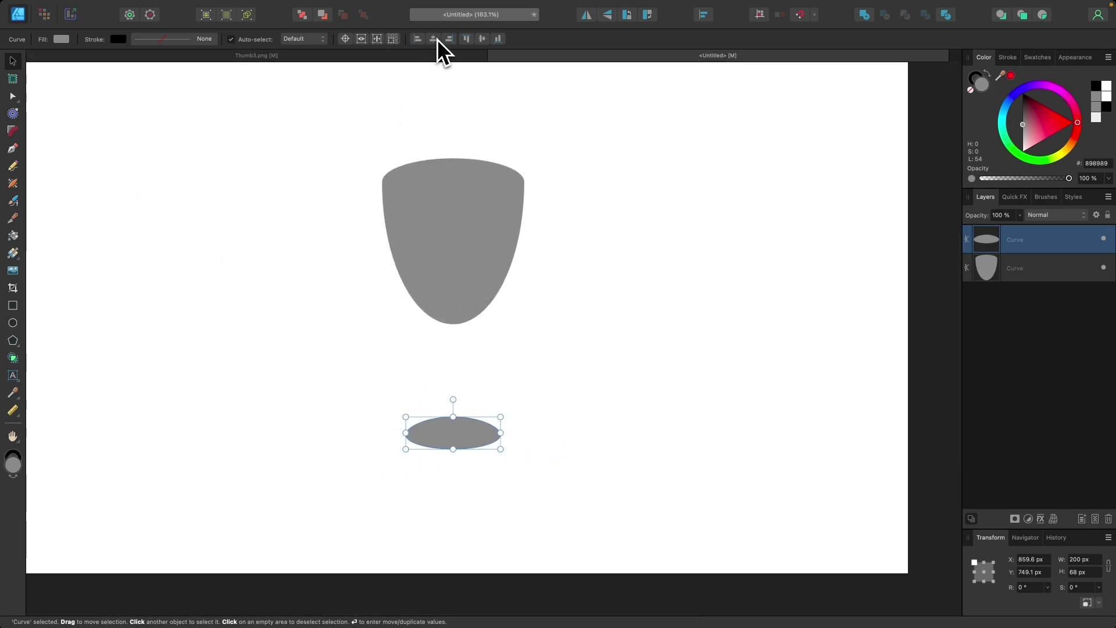
scroll(473, 429, "up", 2)
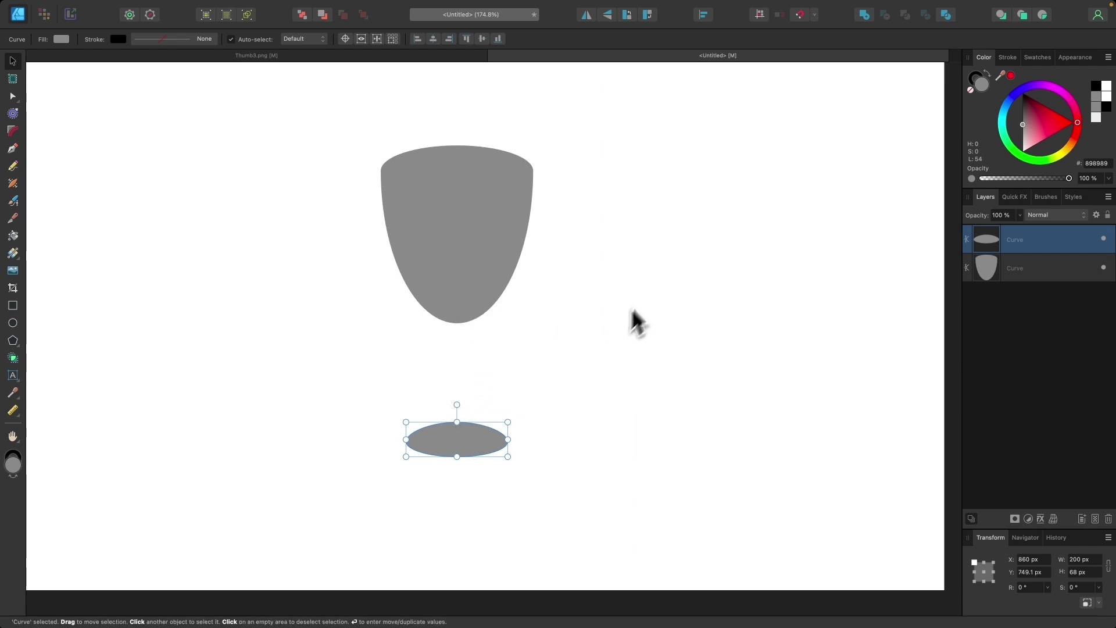
left_click(684, 276)
scroll(620, 308, "up", 2)
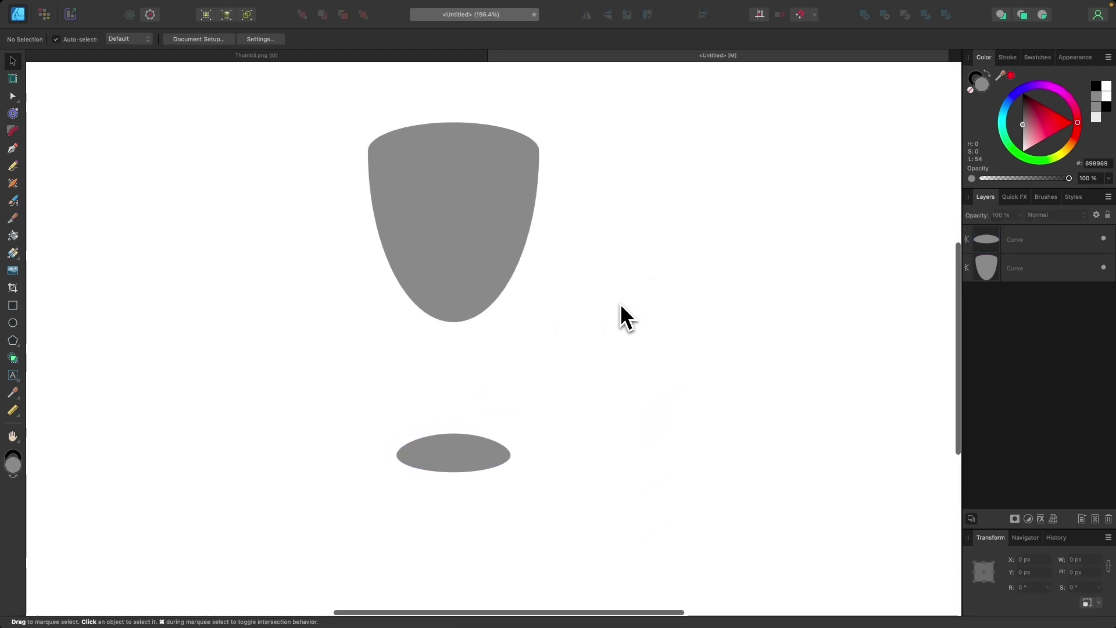
- Draw a thin stem rectangle about 258 px high from the bowl into the base and narrow it to about 19 px
left_click(14, 306)
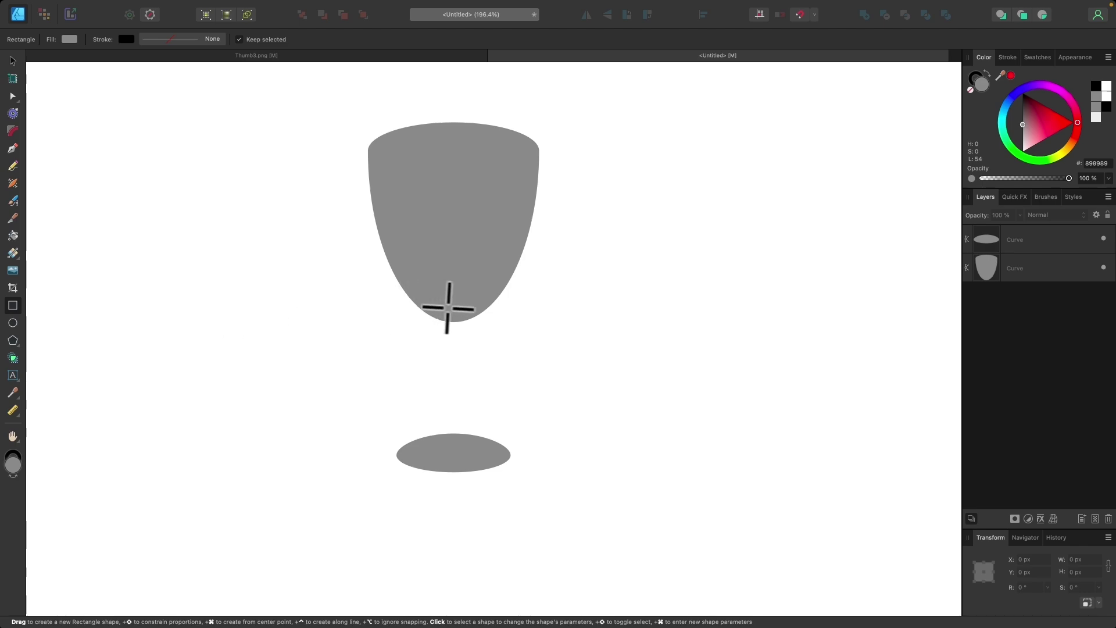
left_click_drag(444, 299, 459, 446)
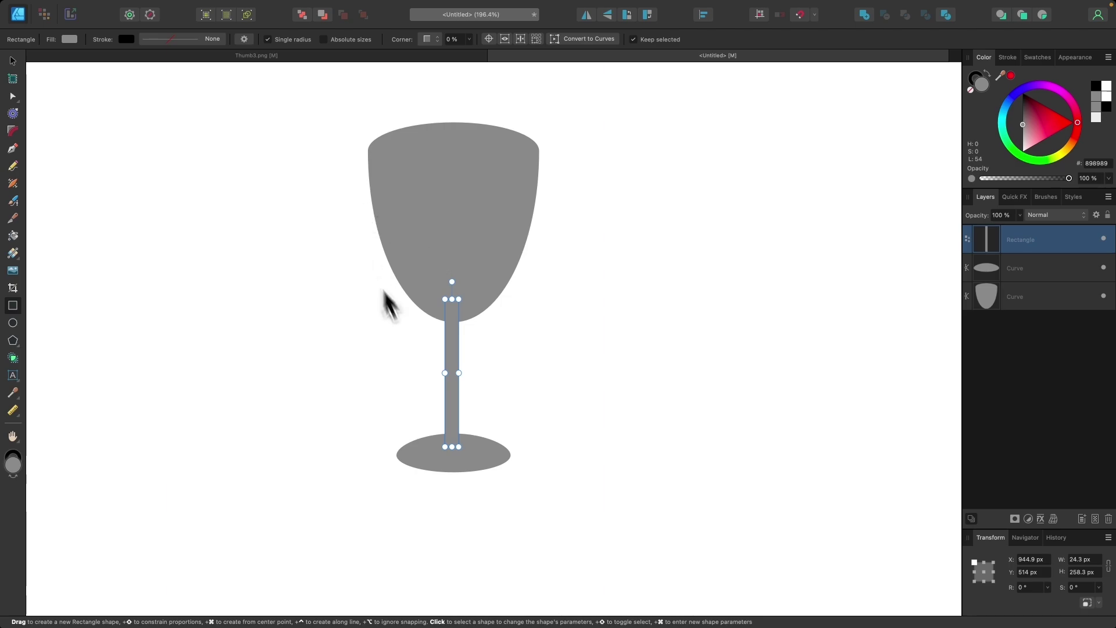
scroll(387, 303, "up", 5)
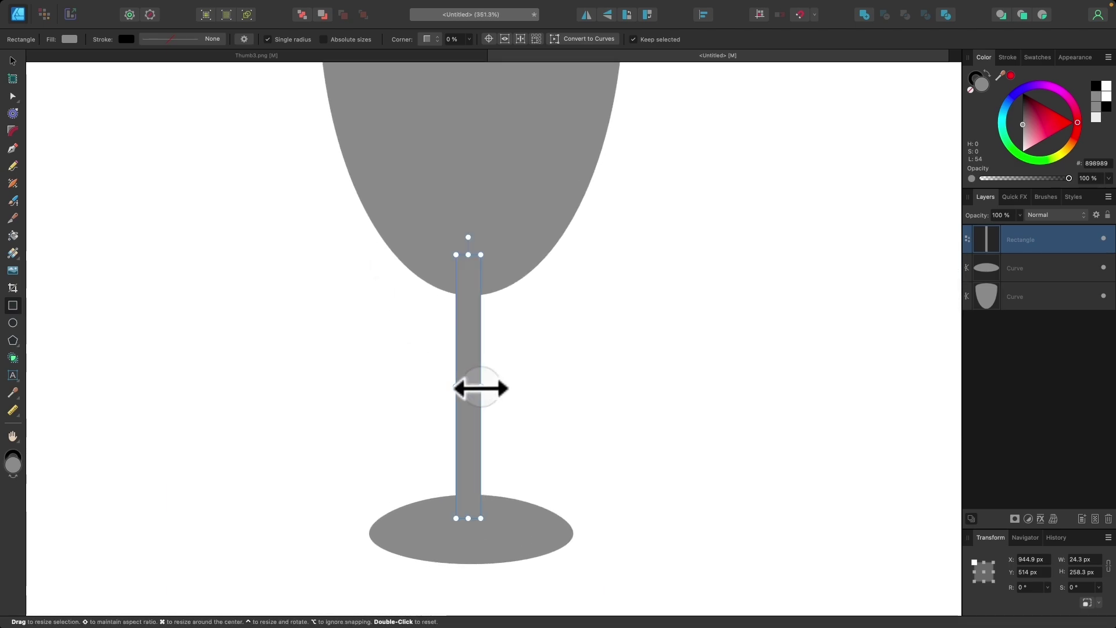
mouse_move(481, 389)
left_mouse_down()
mouse_move(471, 386)
mouse_move(513, 410)
mouse_move(476, 399)
left_mouse_up()
- Centre the stem rectangle horizontally on the canvas, in line with the bowl and base
scroll(468, 398, "down", 3)
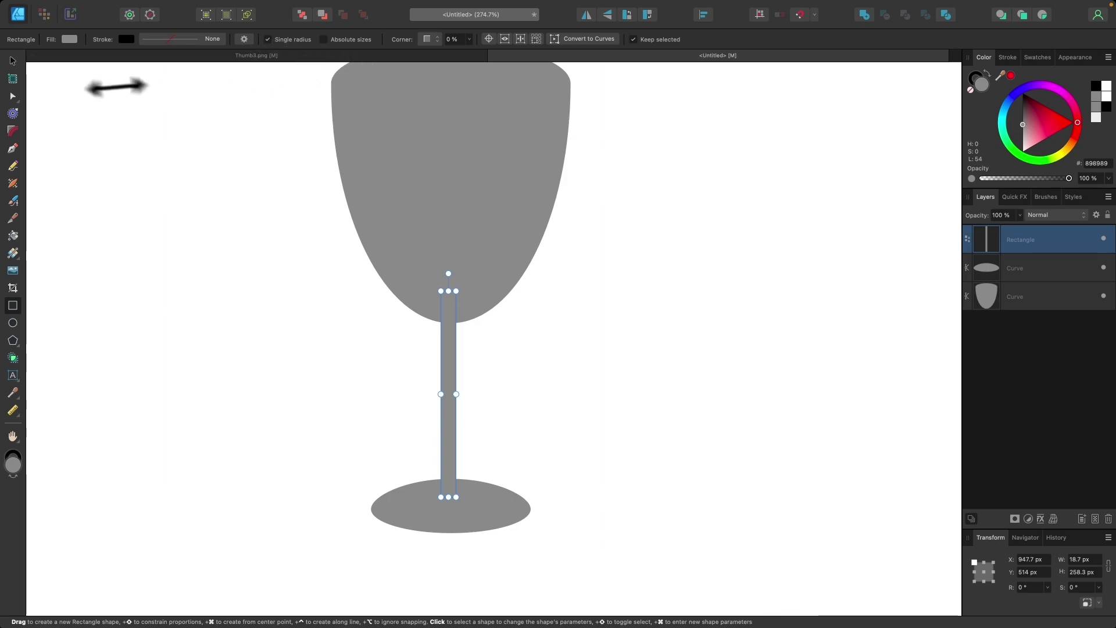
left_click(14, 61)
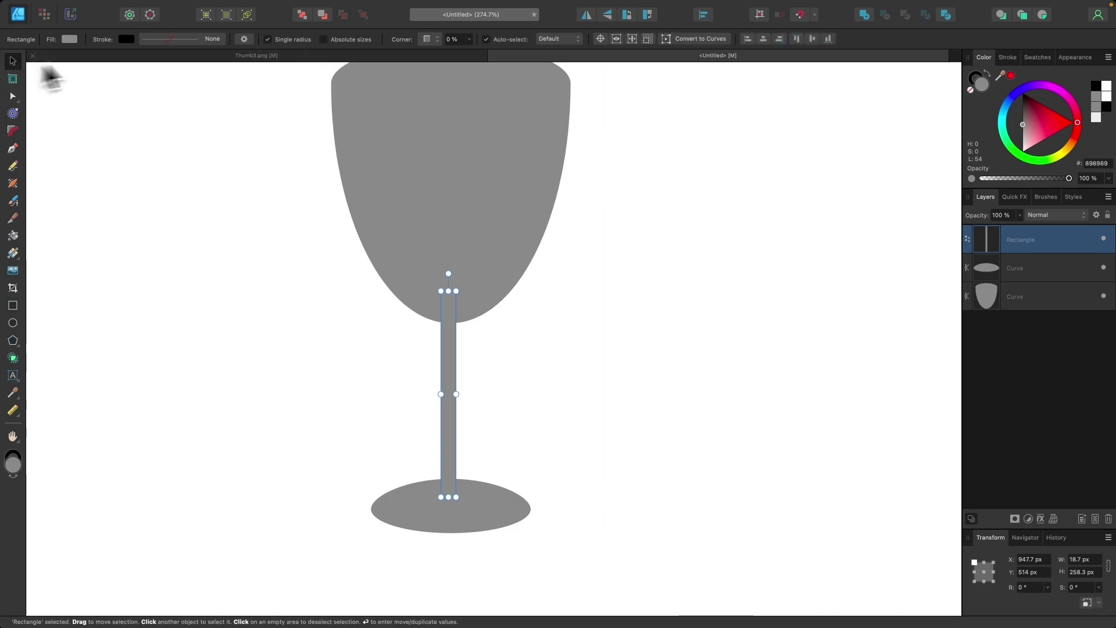
left_click(762, 40)
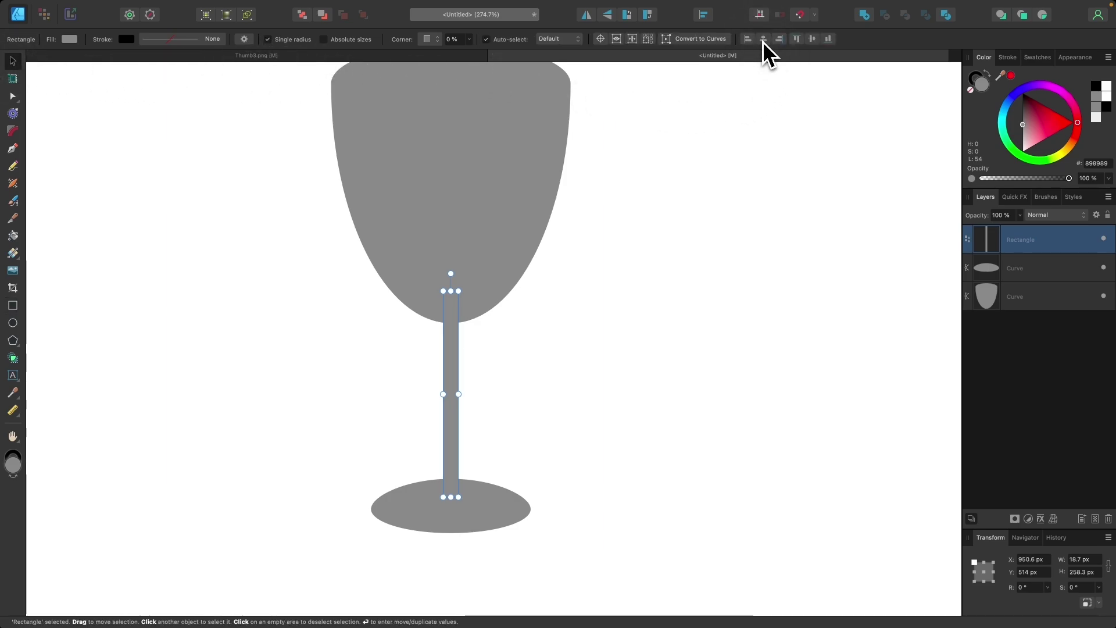
- Select the bowl, stem and base and combine them into one shape with the Add operation
scroll(447, 459, "down", 3)
scroll(447, 459, "down", 1)
left_click_drag(618, 544, 308, 145)
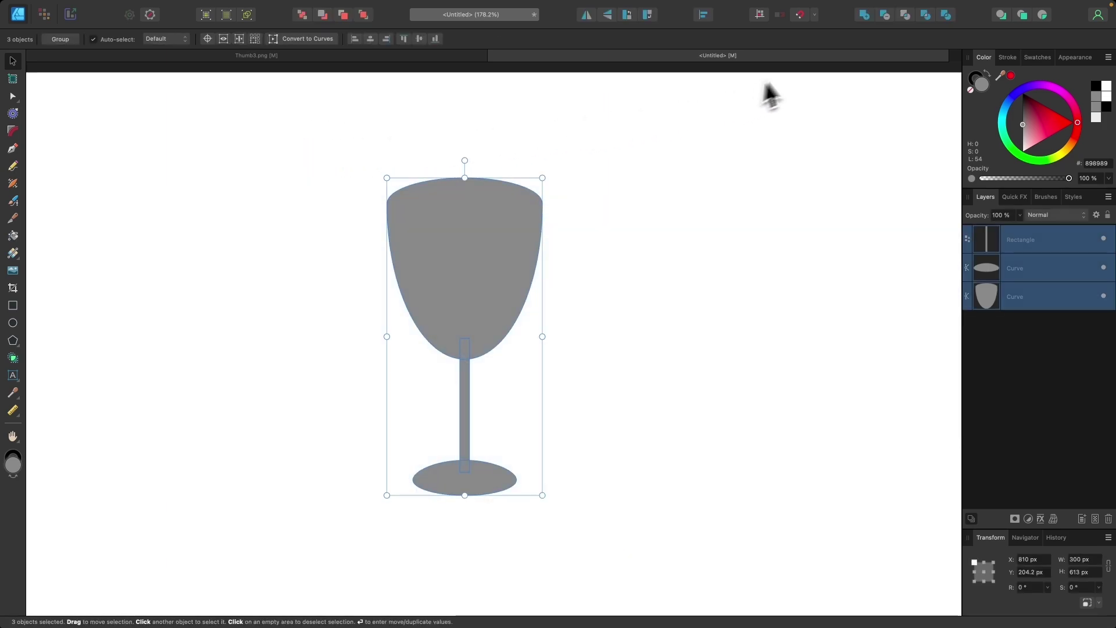
left_click(862, 18)
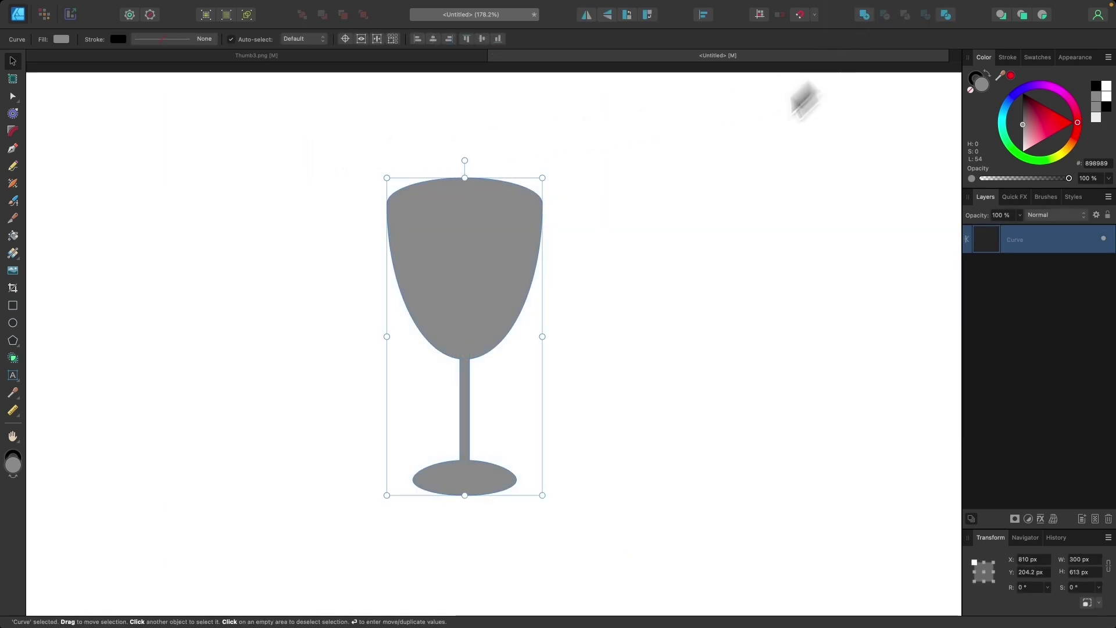
- Round the two corners where the stem meets the bowl with the Corner tool, to a radius of about 49 px
scroll(476, 387, "up", 5)
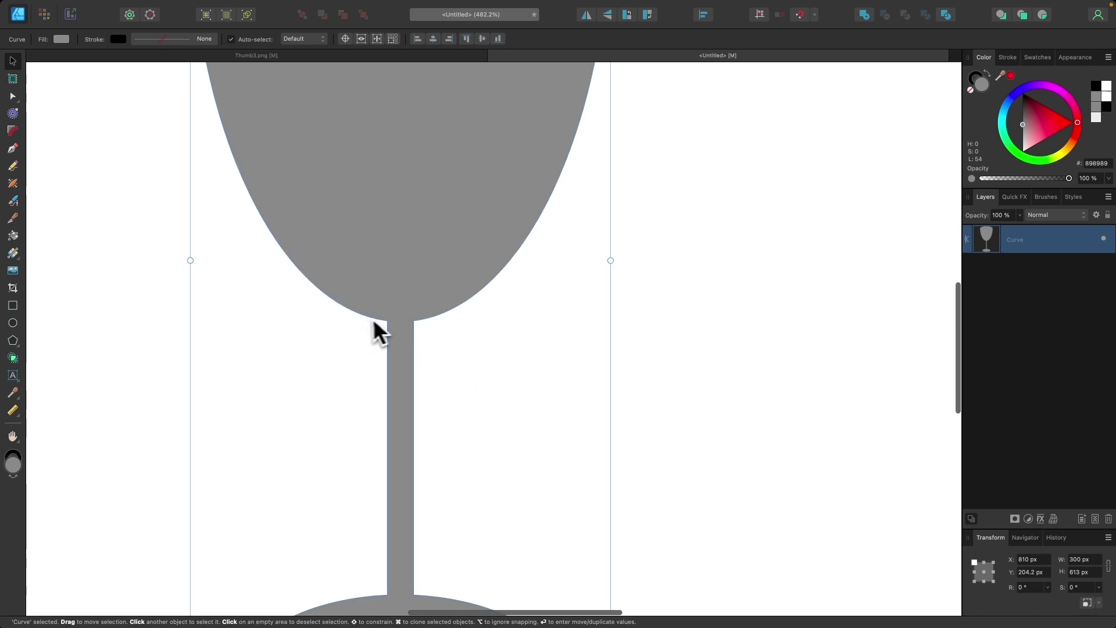
scroll(391, 499, "down", 1)
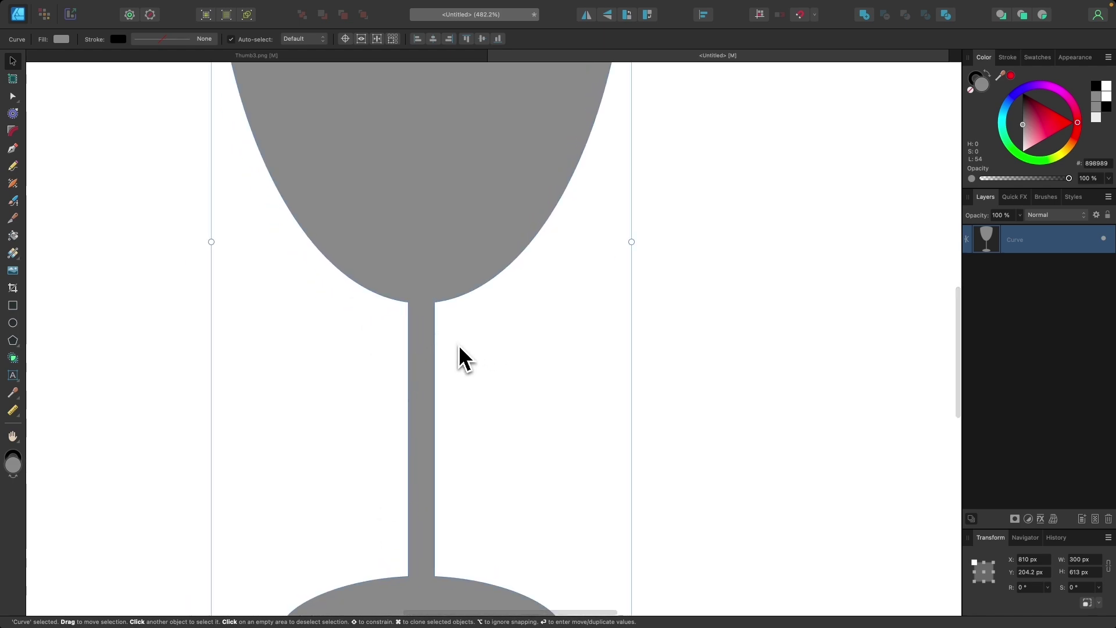
scroll(413, 294, "up", 3)
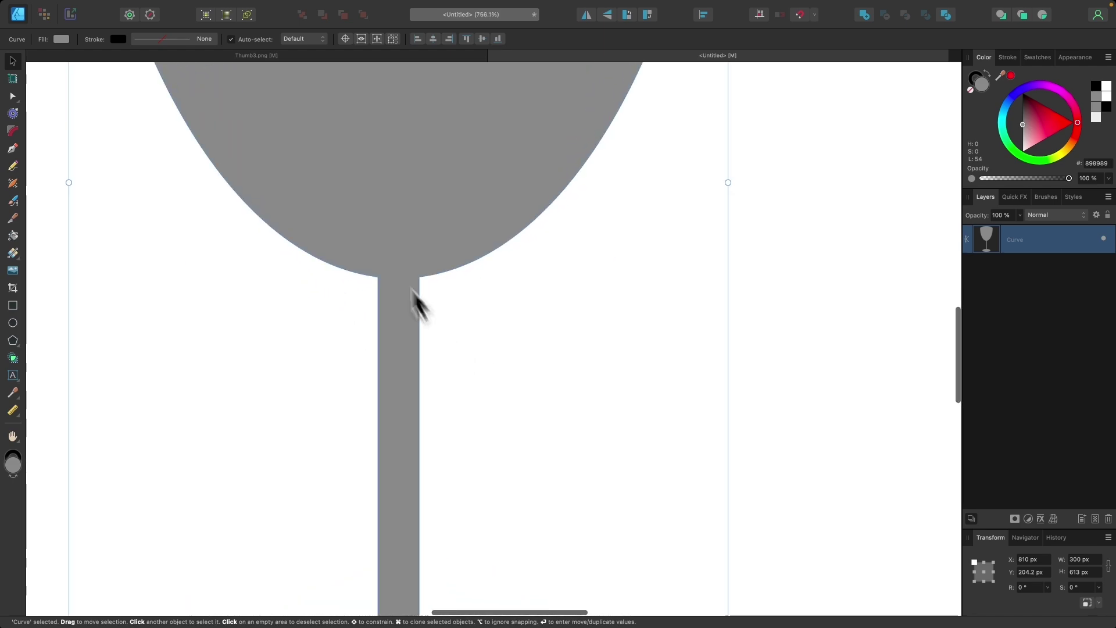
left_click(13, 132)
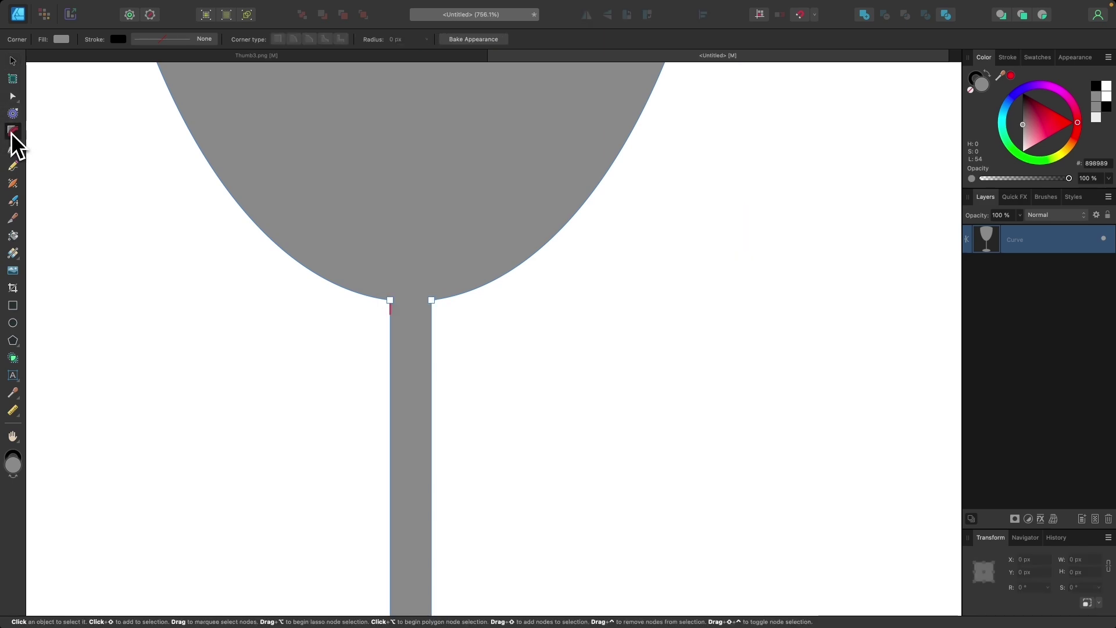
scroll(407, 232, "up", 2)
left_click_drag(347, 241, 515, 360)
scroll(515, 361, "down", 1)
left_click_drag(410, 274, 523, 372)
scroll(465, 309, "down", 3)
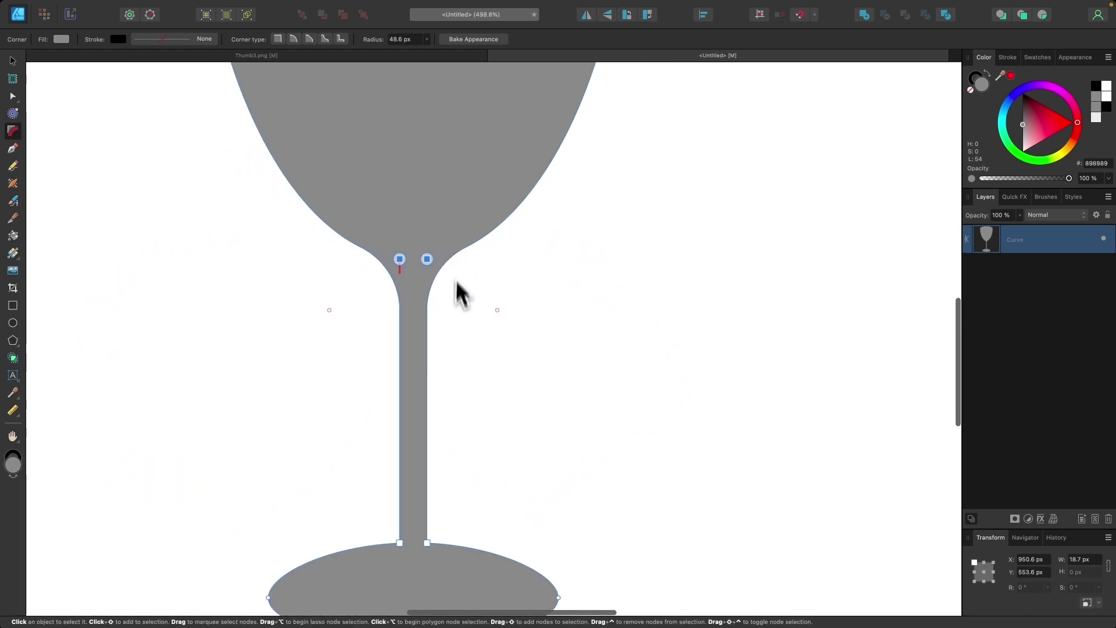
- Round the two corners where the stem meets the base with the Corner tool, to a radius of about 18 px
scroll(416, 488, "up", 4)
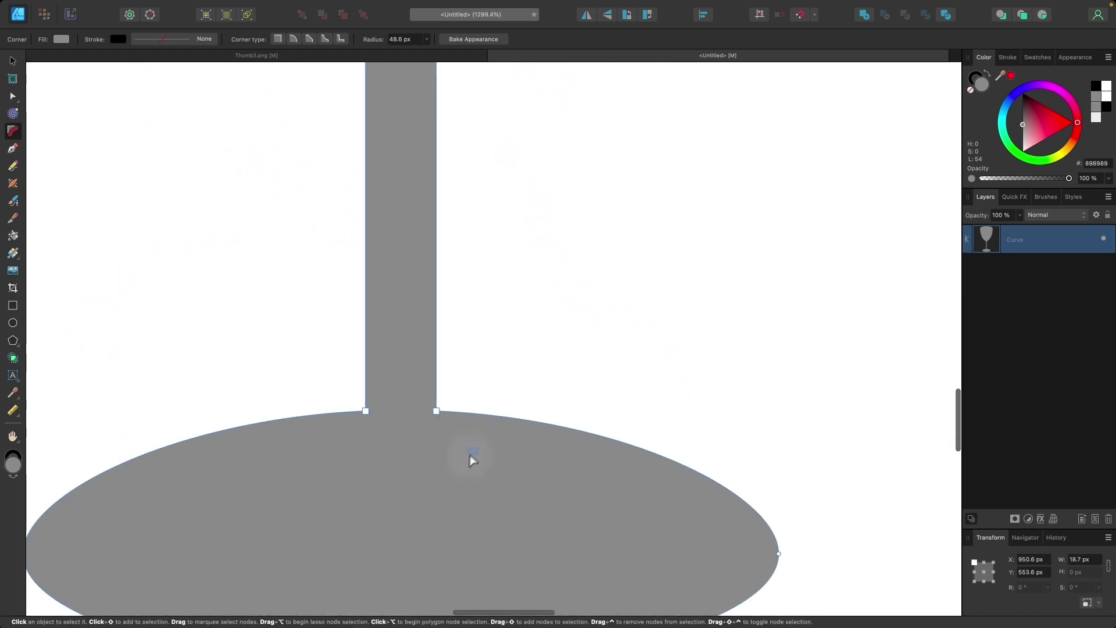
left_click_drag(478, 425, 252, 357)
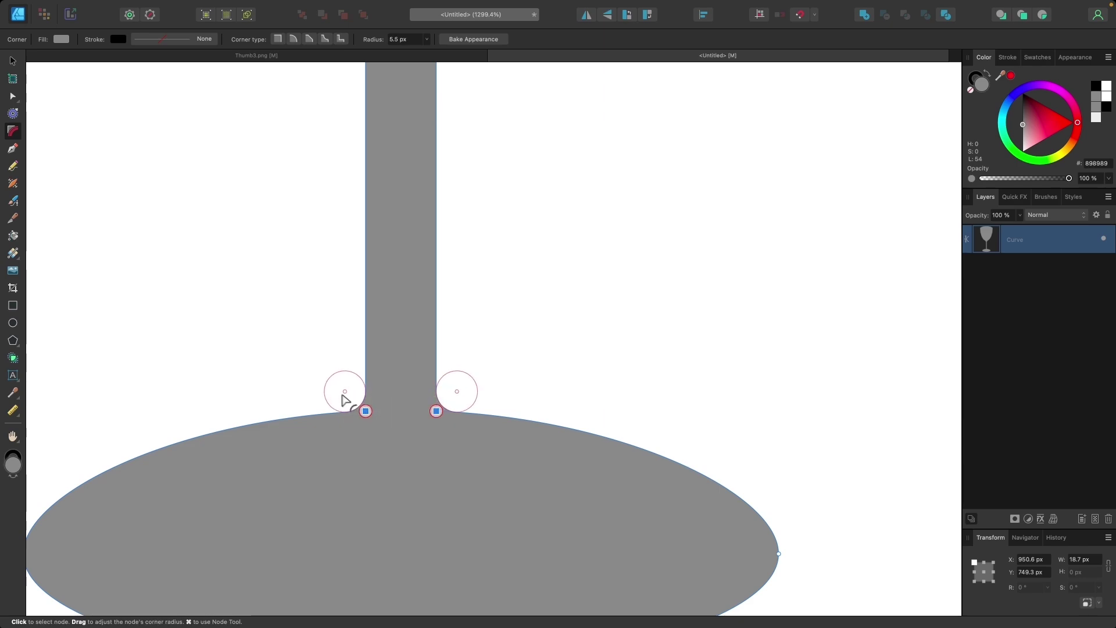
left_click_drag(341, 395, 294, 361)
scroll(294, 360, "down", 10)
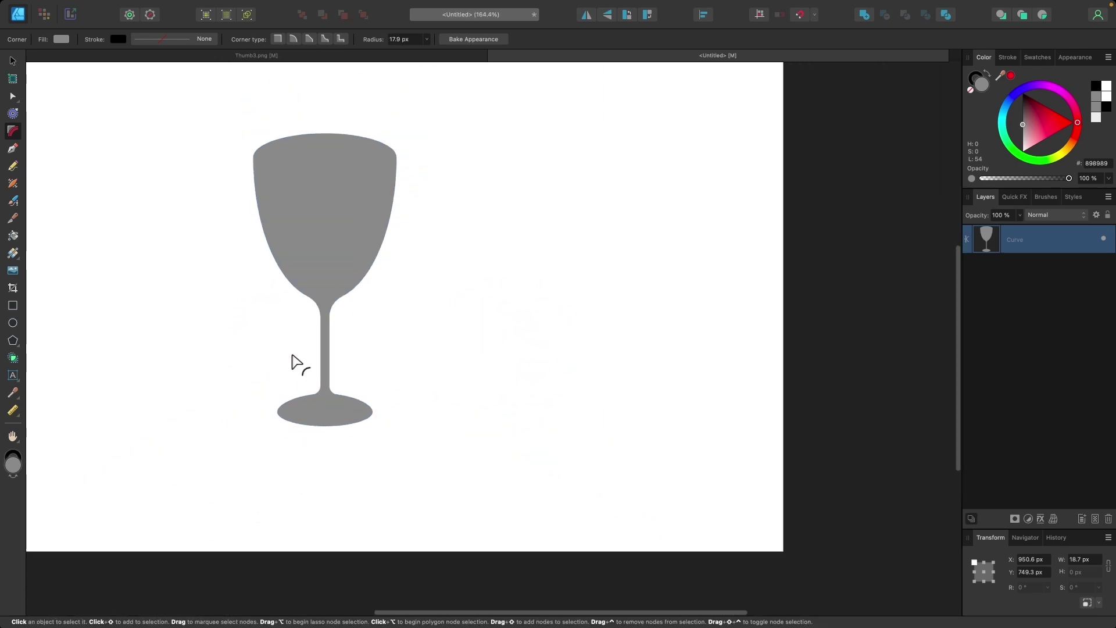
- Enlarge the two rounded corners between bowl and stem to a radius of about 119 px and bake the goblet's corners into the shape
scroll(294, 361, "up", 2)
left_click_drag(505, 340, 247, 228)
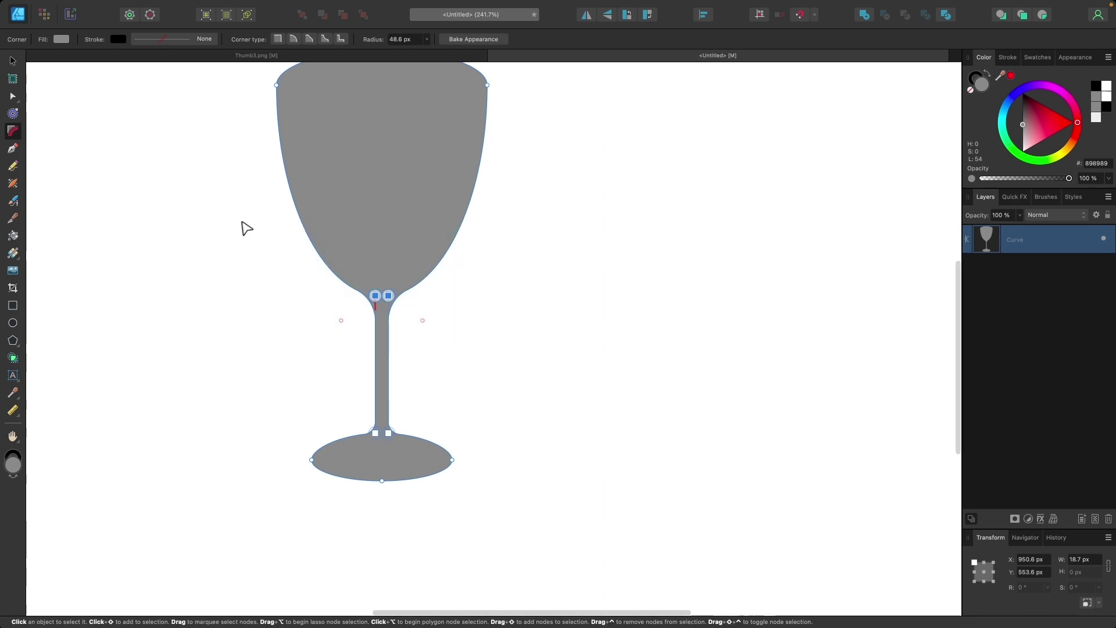
left_click_drag(427, 324, 466, 367)
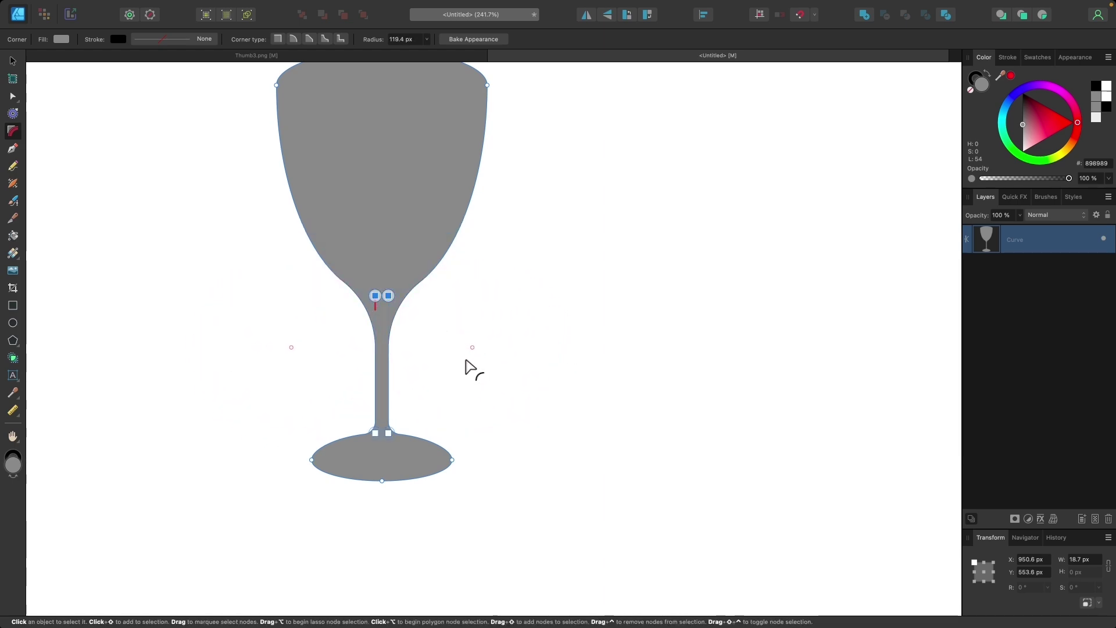
scroll(286, 324, "down", 3)
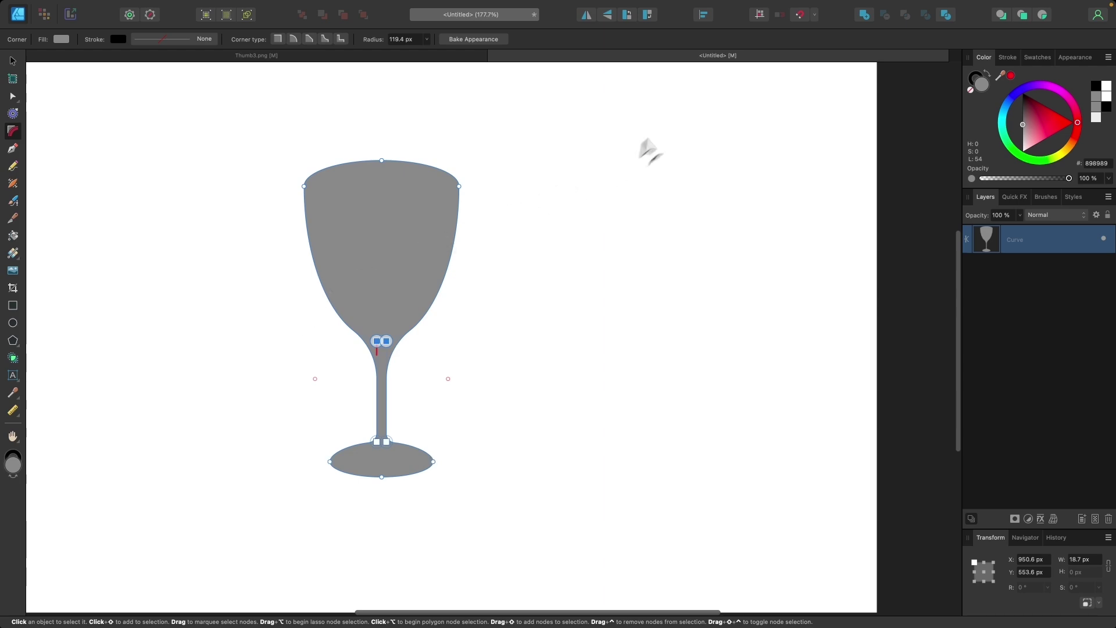
left_click(500, 40)
left_click(13, 60)
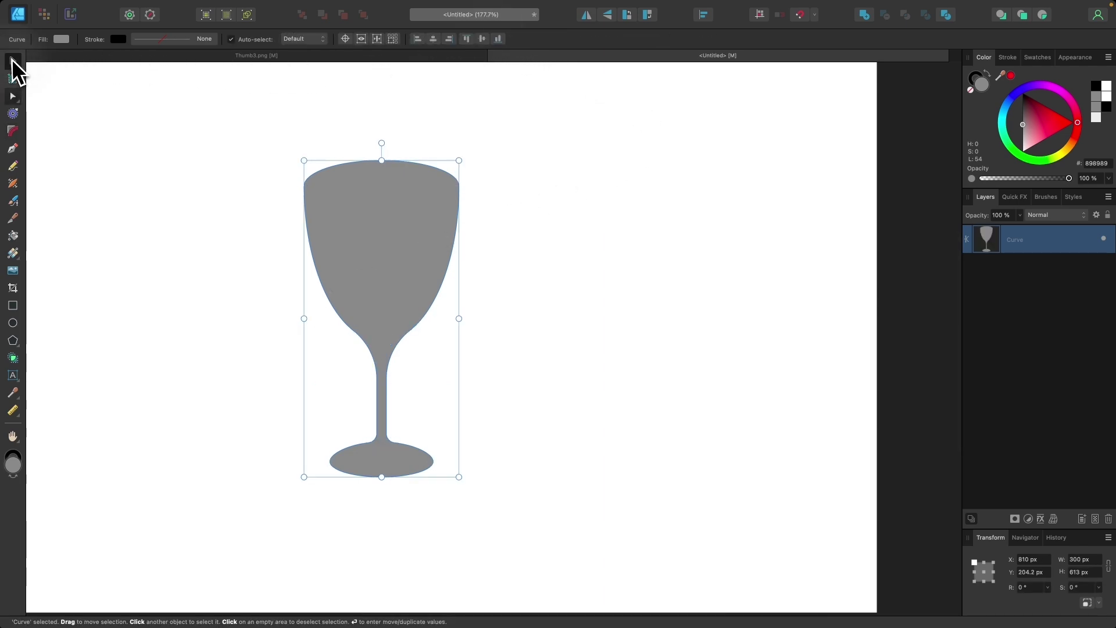
- Set the goblet's fill colour to black and deselect it
scroll(167, 256, "down", 2)
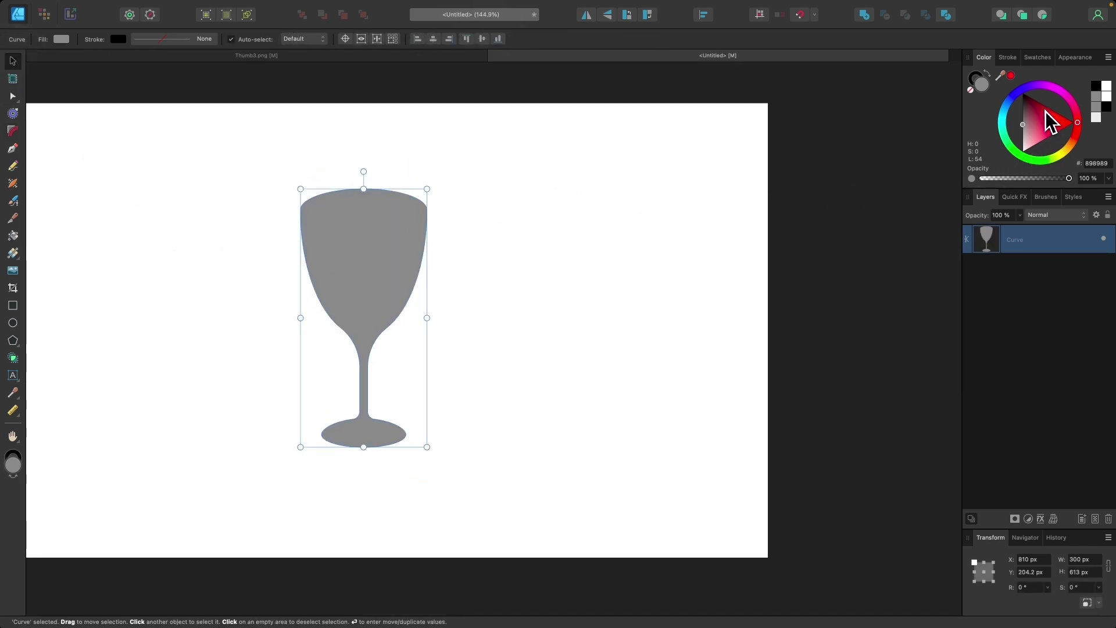
left_click_drag(1049, 122, 959, 54)
left_click(700, 279)
scroll(682, 297, "down", 2)
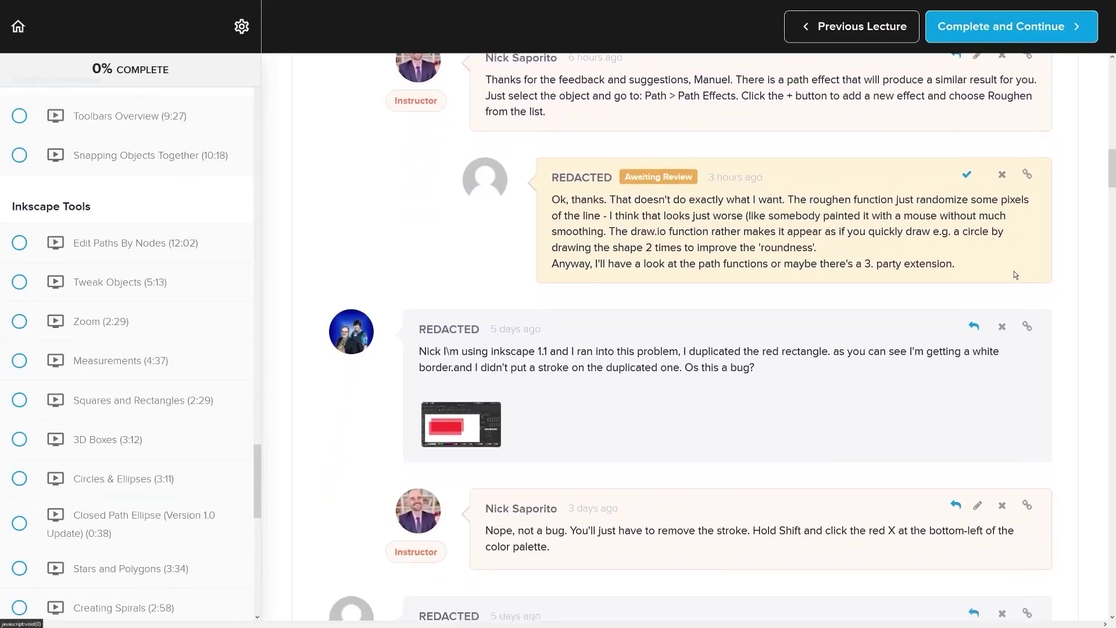
scroll(1041, 266, "down", 6)
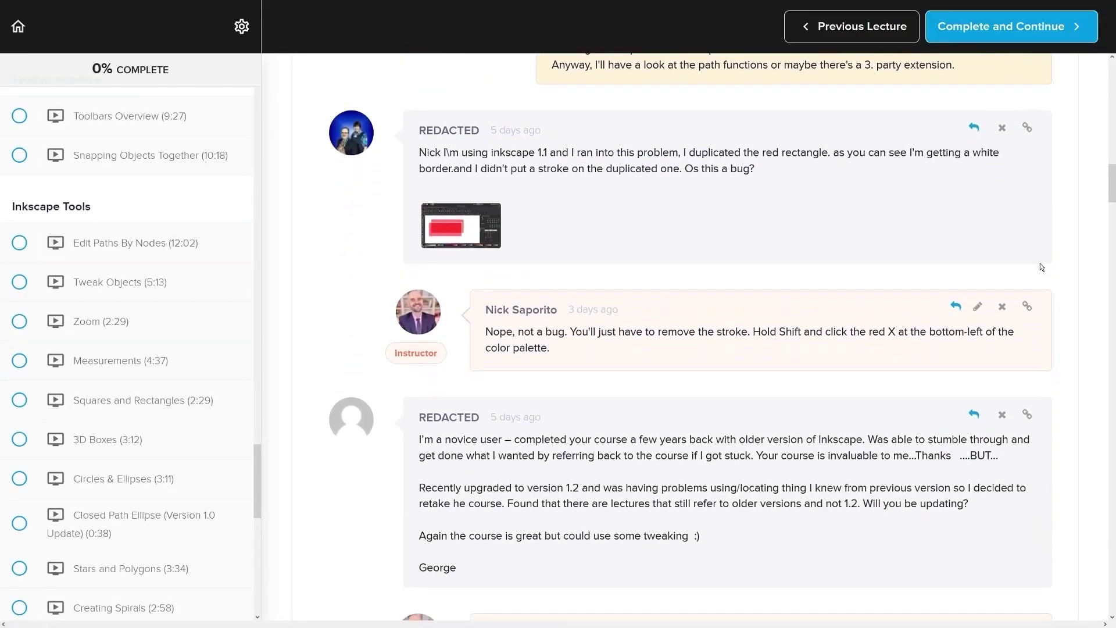
scroll(1041, 267, "down", 12)
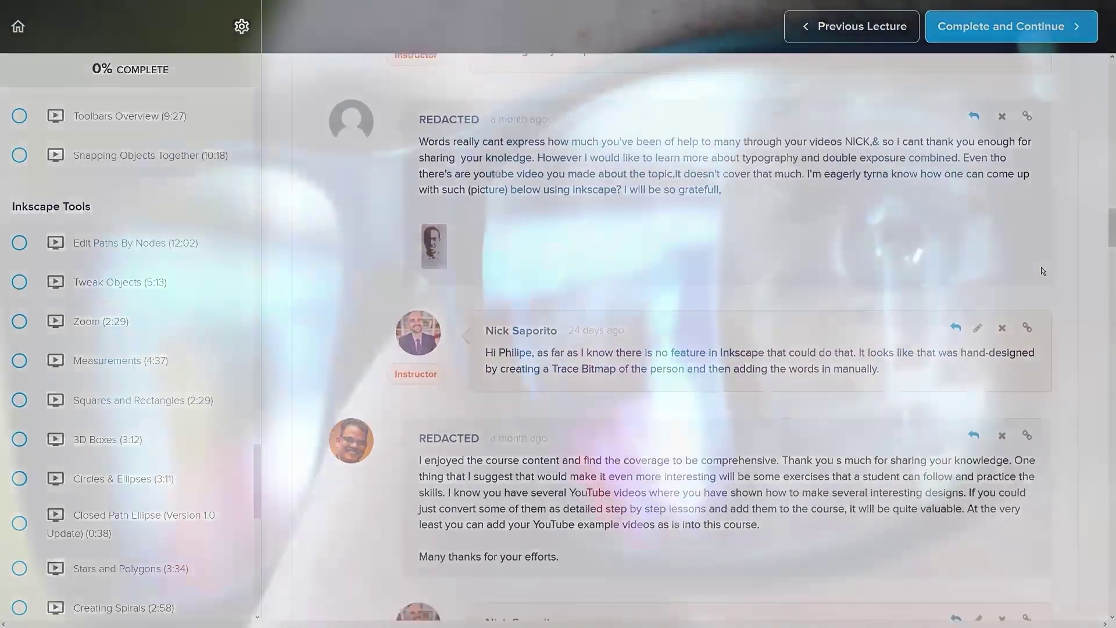